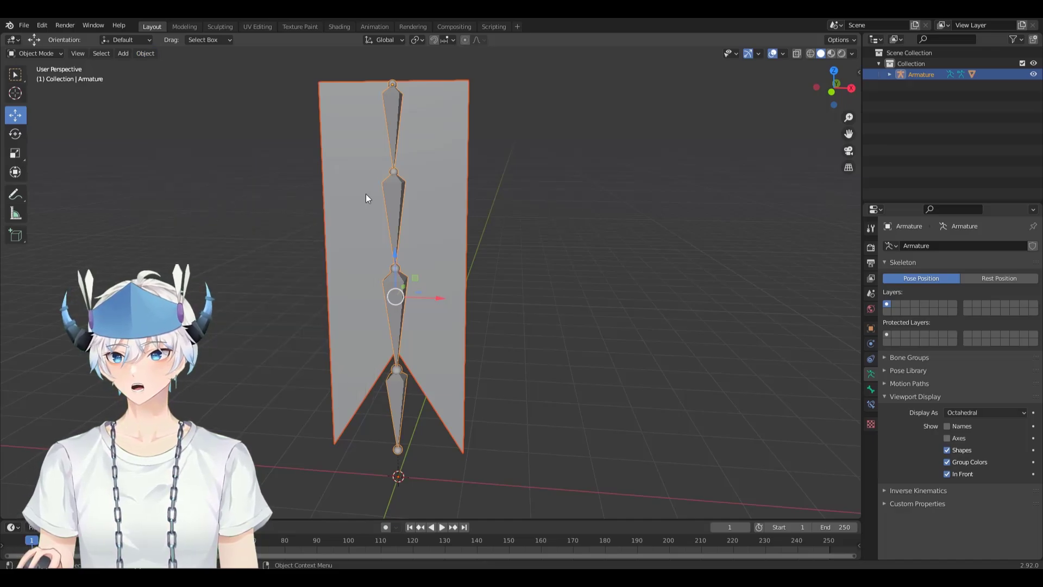
# Switch the armature to Pose Mode, try rotating the lowest bone, and undo the rotation
pyautogui.click(389, 198)
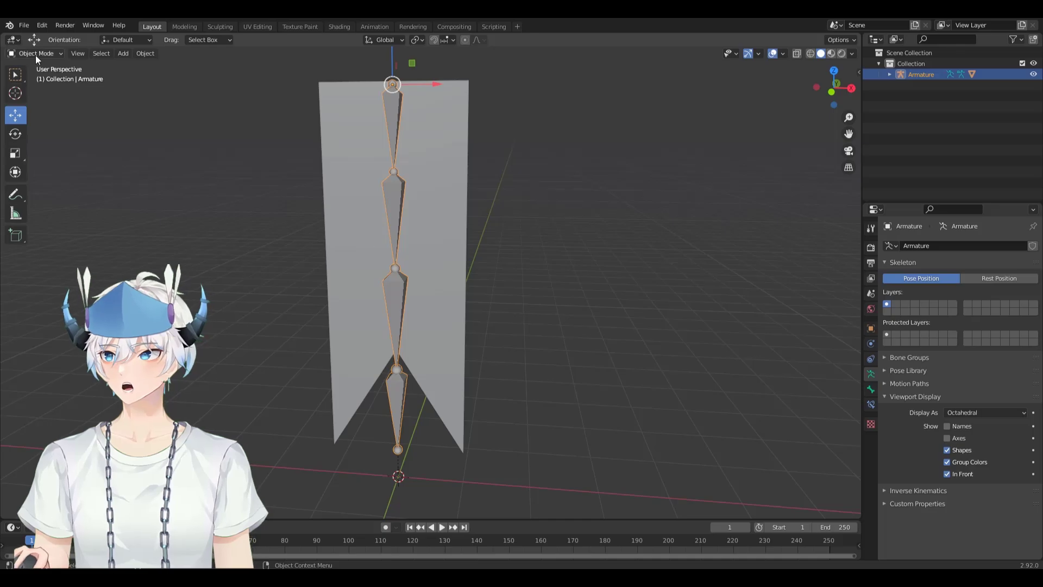
pyautogui.click(35, 90)
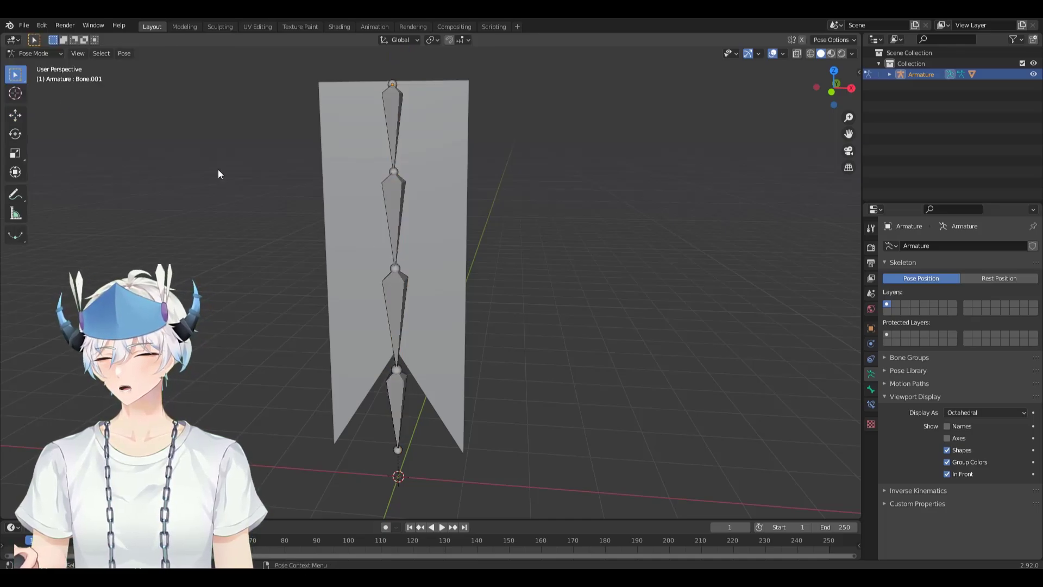
pyautogui.moveTo(217, 168); pyautogui.dragTo(220, 158, button='middle')
pyautogui.moveTo(379, 402); pyautogui.dragTo(407, 372, button='middle')
pyautogui.click(407, 372)
pyautogui.press('r')
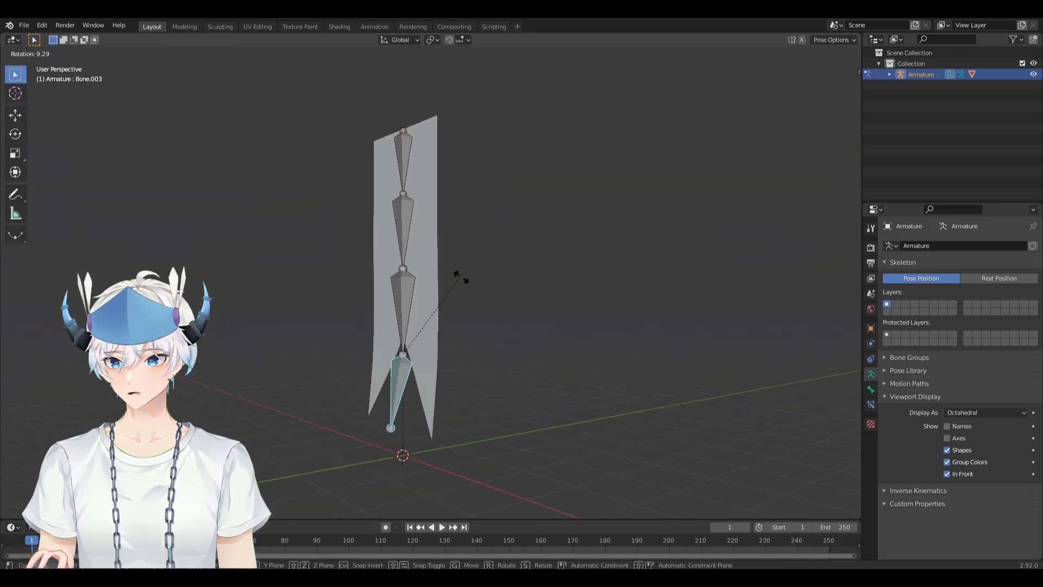
pyautogui.click(468, 330)
pyautogui.hotkey('ctrl', 'z')
# Try rotating the third bone from the top twice to bend the banner, undoing both rotations
pyautogui.click(406, 310)
pyautogui.press('r')
pyautogui.click(475, 277)
pyautogui.hotkey('ctrl', 'z')
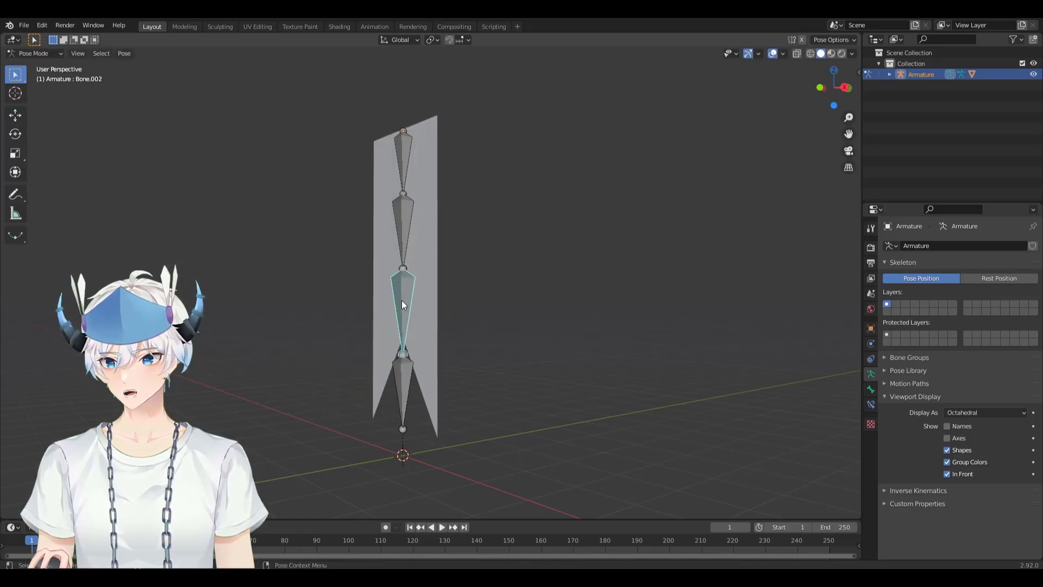
pyautogui.press('r')
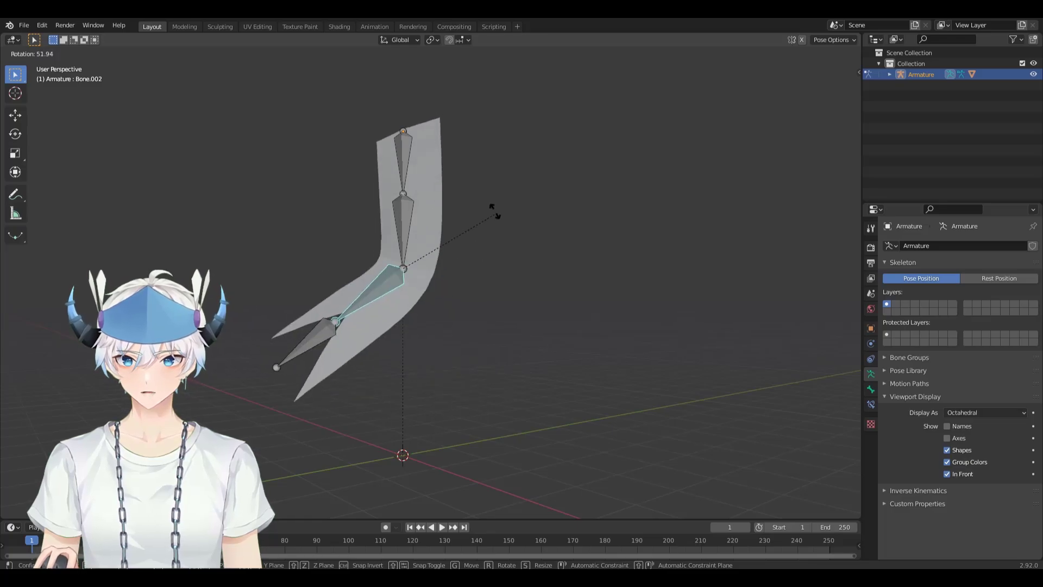
pyautogui.click(437, 173)
pyautogui.hotkey('ctrl', 'z')
# Try rotating the second bone and the top bone, reverting each rotation
pyautogui.click(406, 212)
pyautogui.press('r')
pyautogui.click(469, 163)
pyautogui.hotkey('ctrl', 'z')
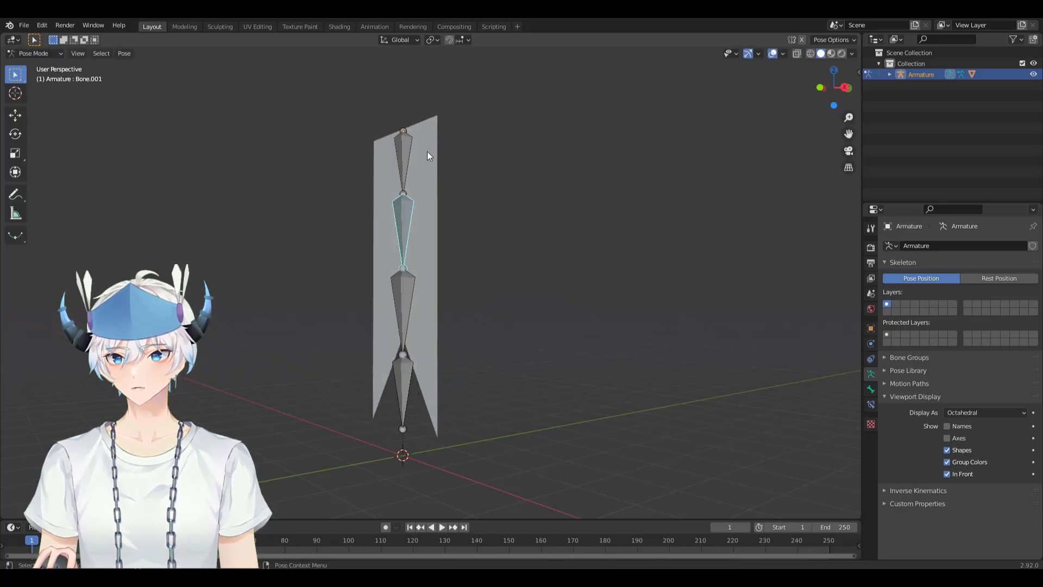
pyautogui.click(405, 153)
pyautogui.press('r')
pyautogui.press('Escape')
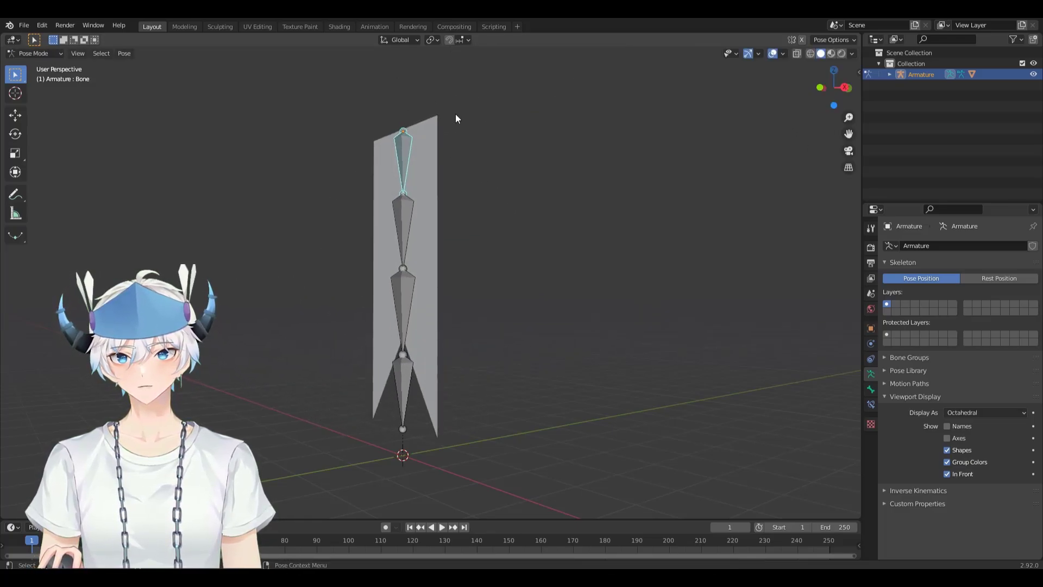
pyautogui.press(']')
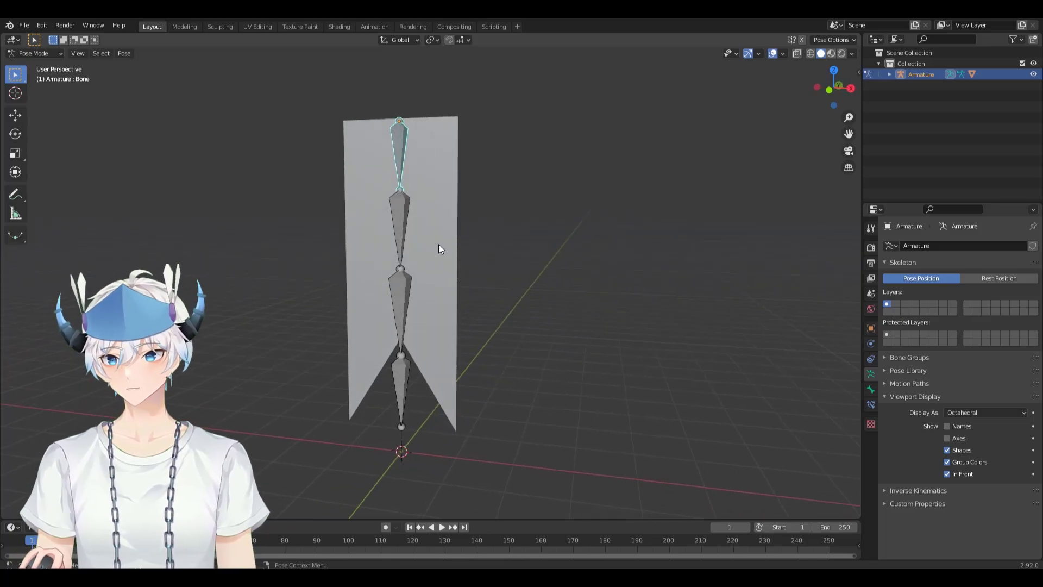
pyautogui.press('r')
pyautogui.press('Escape')
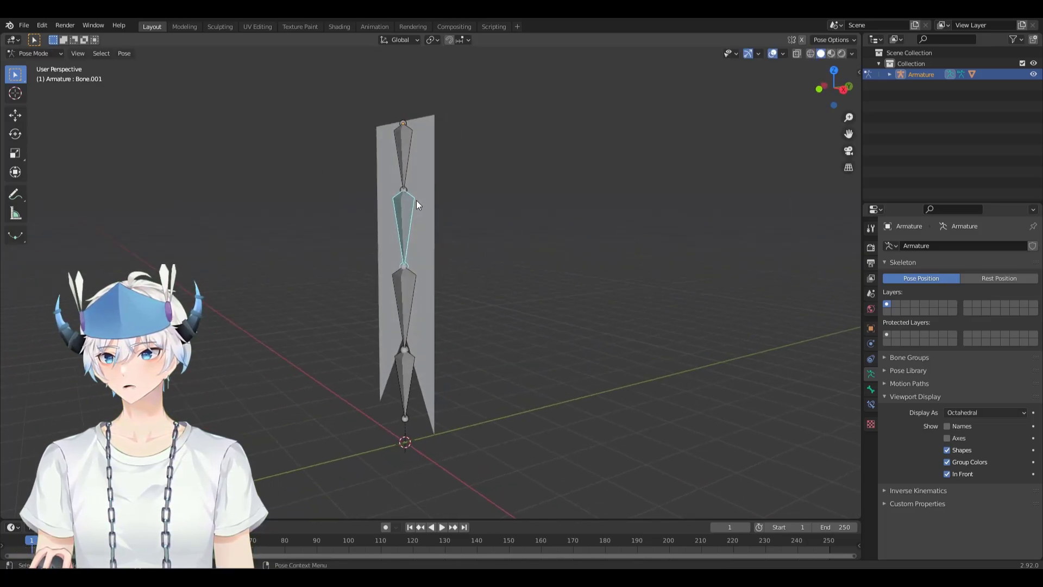
# Rotate the second bone freely with the trackball rotation and clear its rotation
pyautogui.press('r')
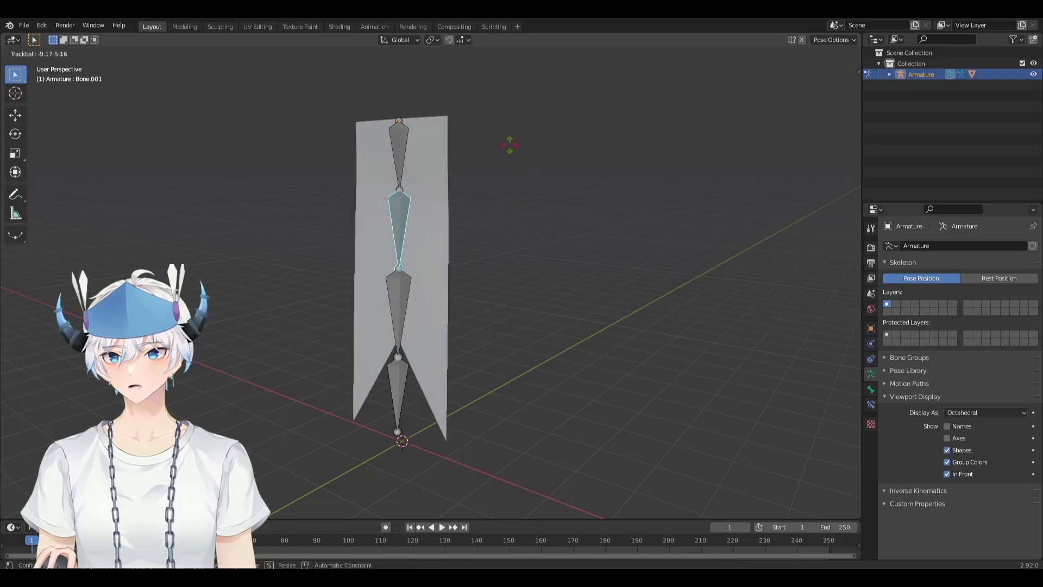
pyautogui.click(513, 204)
pyautogui.moveTo(515, 209); pyautogui.dragTo(430, 163, button='middle')
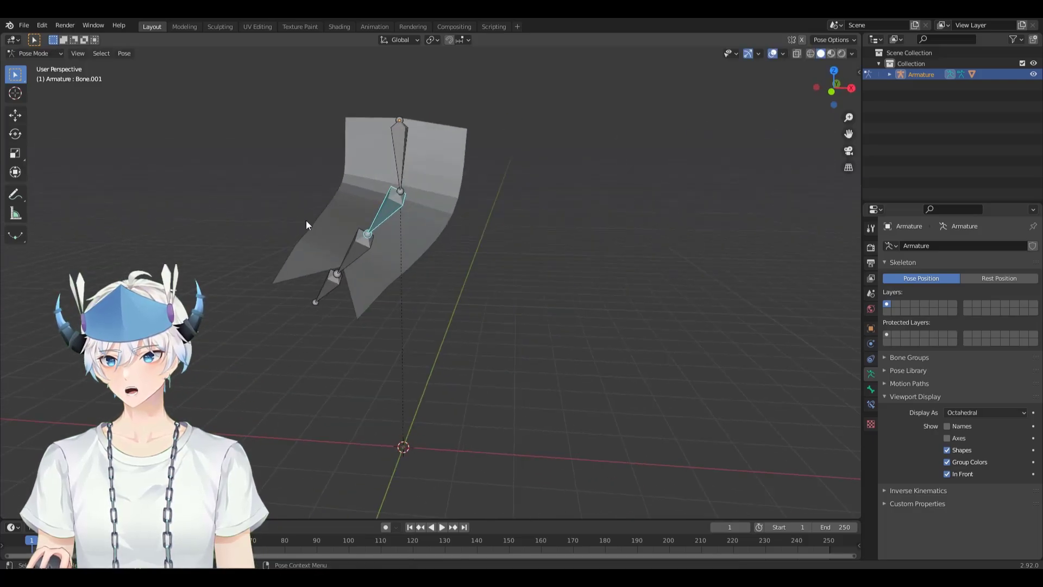
pyautogui.hotkey('alt', 'r')
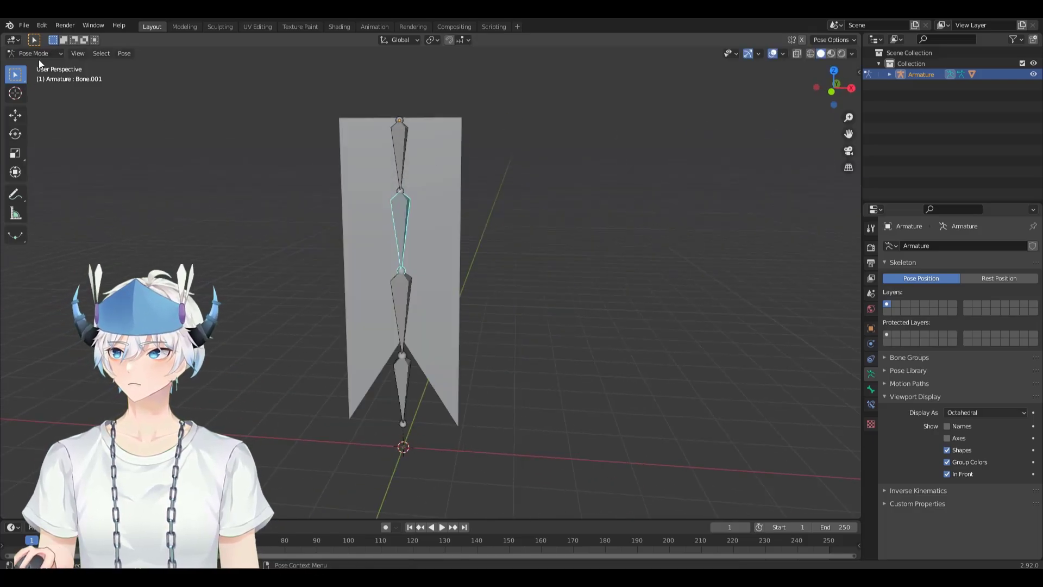
# Return to Object Mode and apply smooth shading to the banner plane
pyautogui.hotkey('ctrl', 'Tab')
pyautogui.click(271, 162)
pyautogui.click(364, 147)
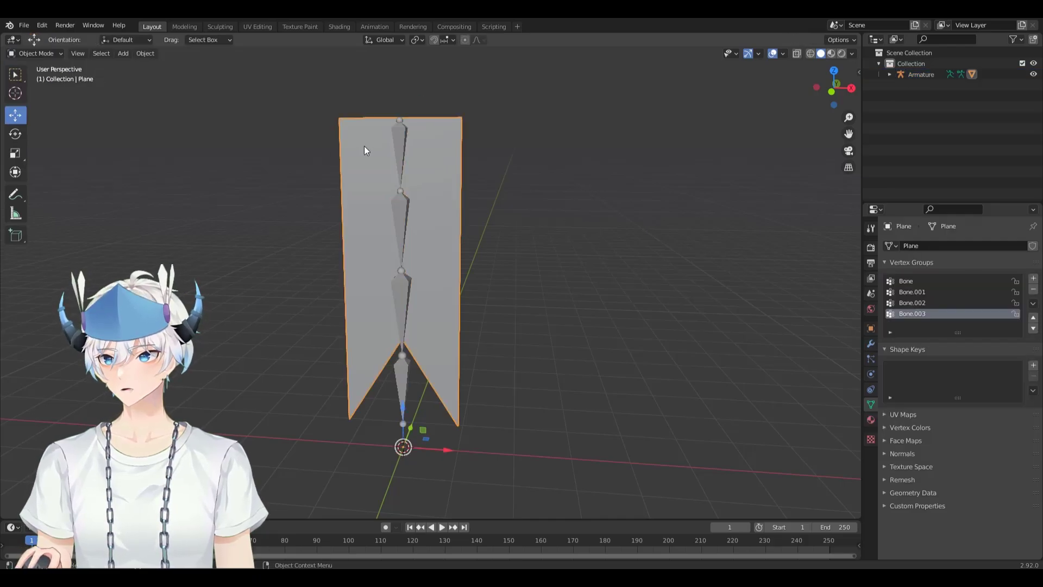
pyautogui.rightClick(364, 151)
pyautogui.click(342, 147)
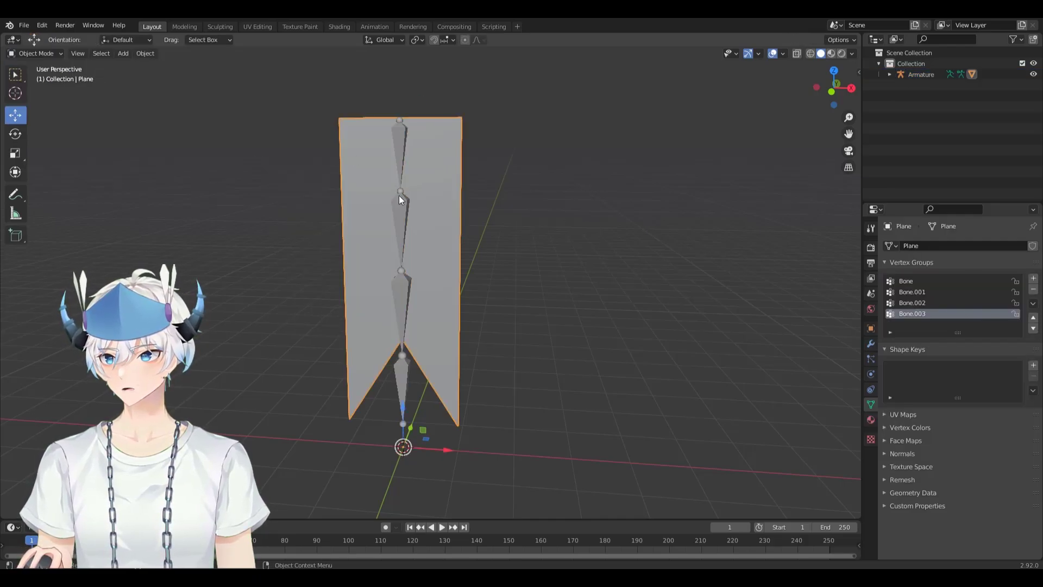
# Put the armature back in Pose Mode, try rotating the second bone to see the shading, and undo it
pyautogui.click(399, 199)
pyautogui.click(26, 55)
pyautogui.click(30, 89)
pyautogui.press('r')
pyautogui.press('r')
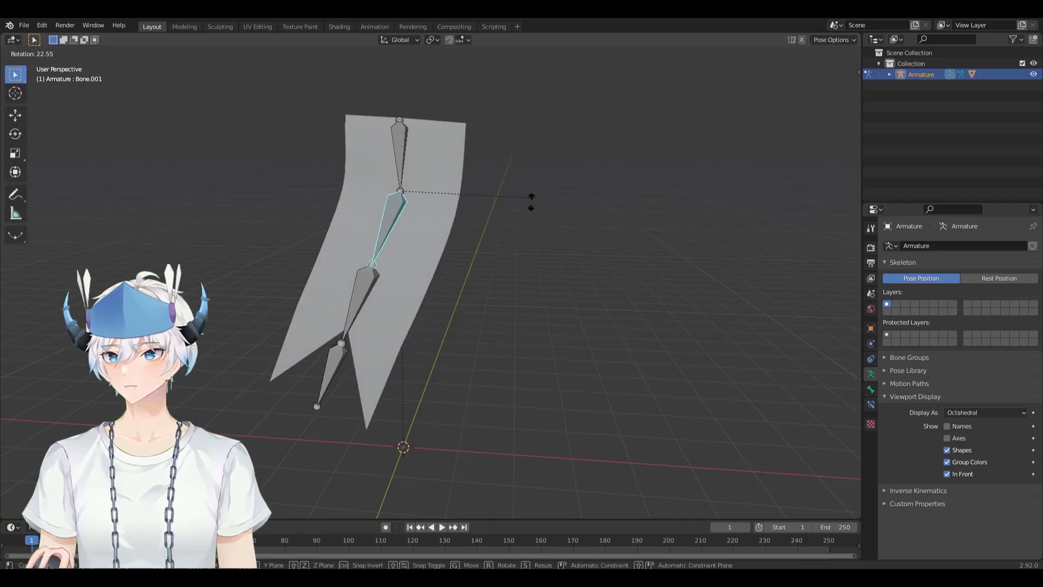
pyautogui.click(520, 158)
pyautogui.hotkey('ctrl', 'z')
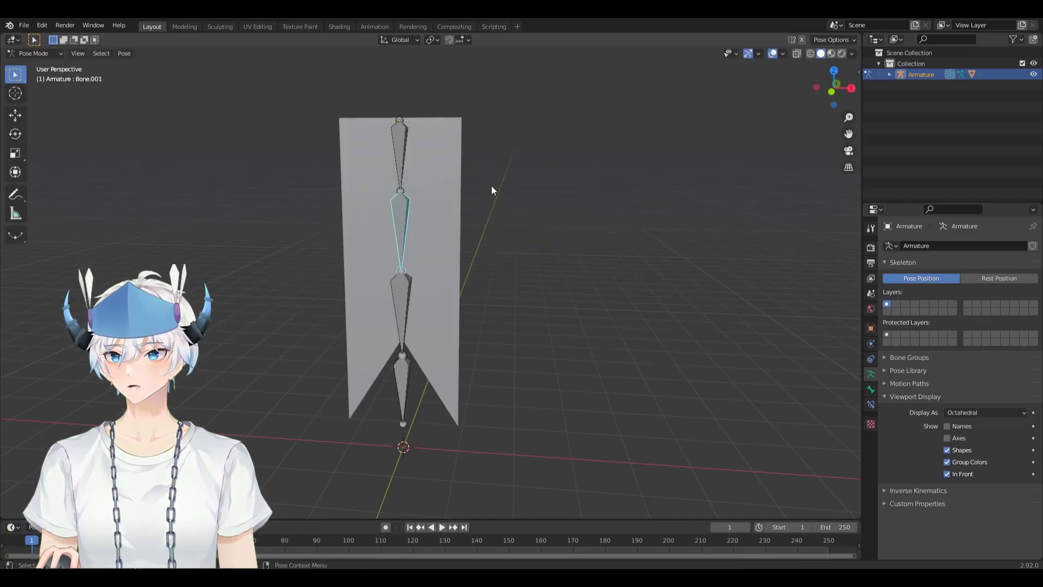
# Bend the banner by rotating the second bone freely and the third bone in the same direction
pyautogui.moveTo(491, 184); pyautogui.dragTo(438, 177, button='middle')
pyautogui.press('r')
pyautogui.press('r')
pyautogui.click(512, 100)
pyautogui.click(405, 274)
pyautogui.moveTo(406, 271); pyautogui.dragTo(516, 221, button='middle')
pyautogui.press('r')
pyautogui.click(500, 198)
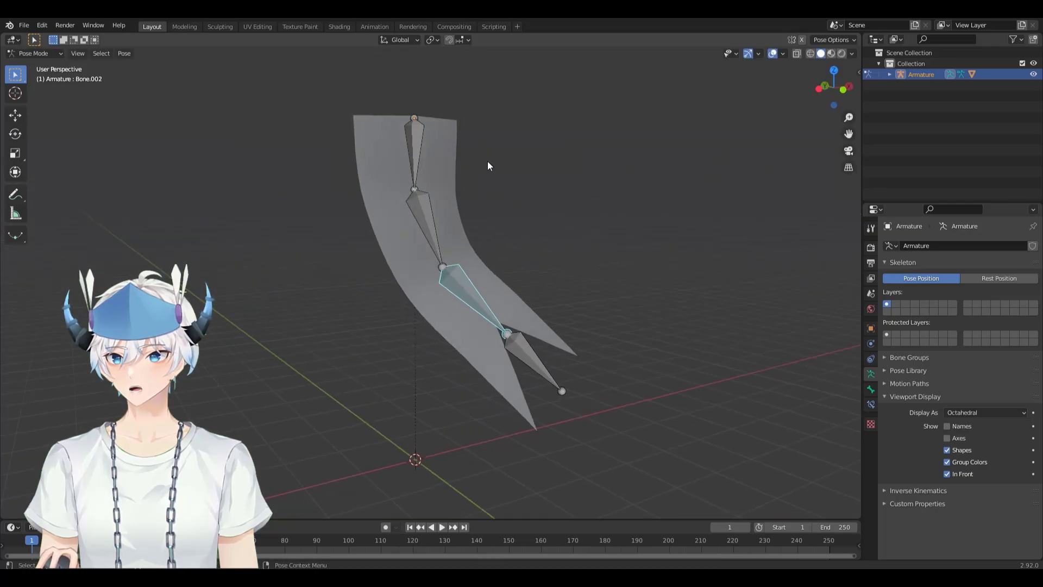
pyautogui.click(487, 162)
pyautogui.moveTo(487, 162); pyautogui.dragTo(505, 157, button='middle')
# View the bent banner in Object Mode and undo the rotations of the second and third bones
pyautogui.click(38, 54)
pyautogui.click(43, 65)
pyautogui.click(255, 145)
pyautogui.moveTo(265, 150); pyautogui.dragTo(370, 184, button='middle')
pyautogui.hotkey('ctrl', 'z')
pyautogui.hotkey('ctrl', 'z')
pyautogui.hotkey('ctrl', 'z')
pyautogui.hotkey('ctrl', 'z')
pyautogui.hotkey('ctrl', 'z')
pyautogui.hotkey('ctrl', 'z')
# In Object Mode, select the armature, add the banner plane as the active object, and enter Weight Paint mode
pyautogui.click(28, 54)
pyautogui.click(35, 66)
pyautogui.click(478, 141)
pyautogui.moveTo(477, 140); pyautogui.dragTo(449, 145, button='middle')
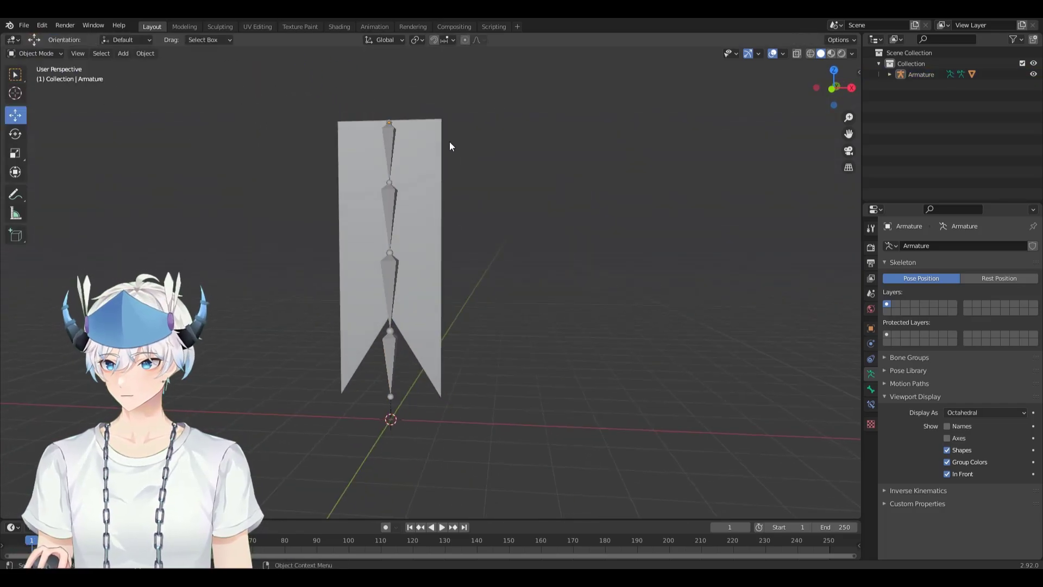
pyautogui.click(392, 201)
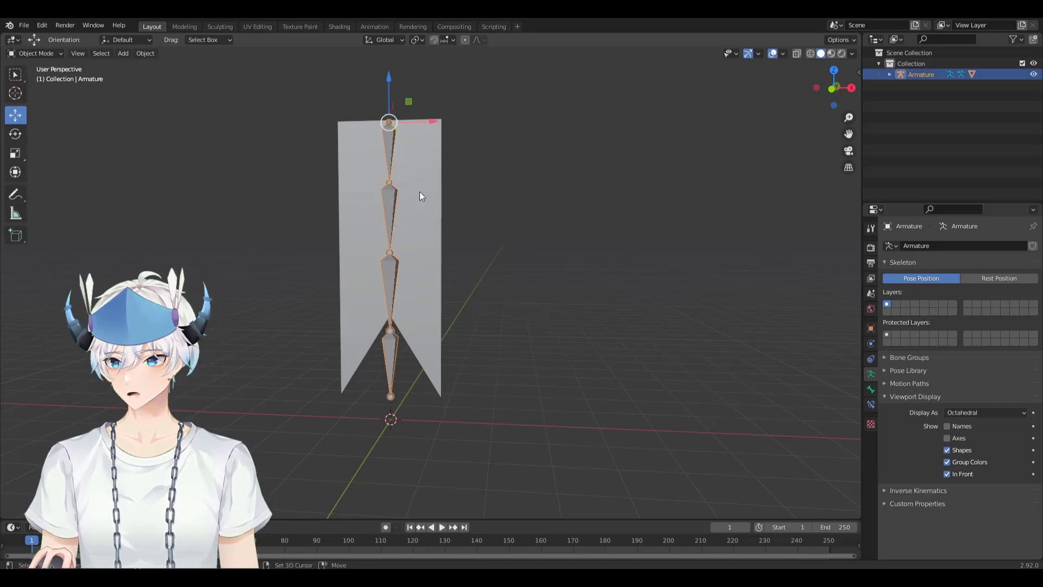
pyautogui.keyDown('shift'); pyautogui.click(422, 196); pyautogui.keyUp('shift')
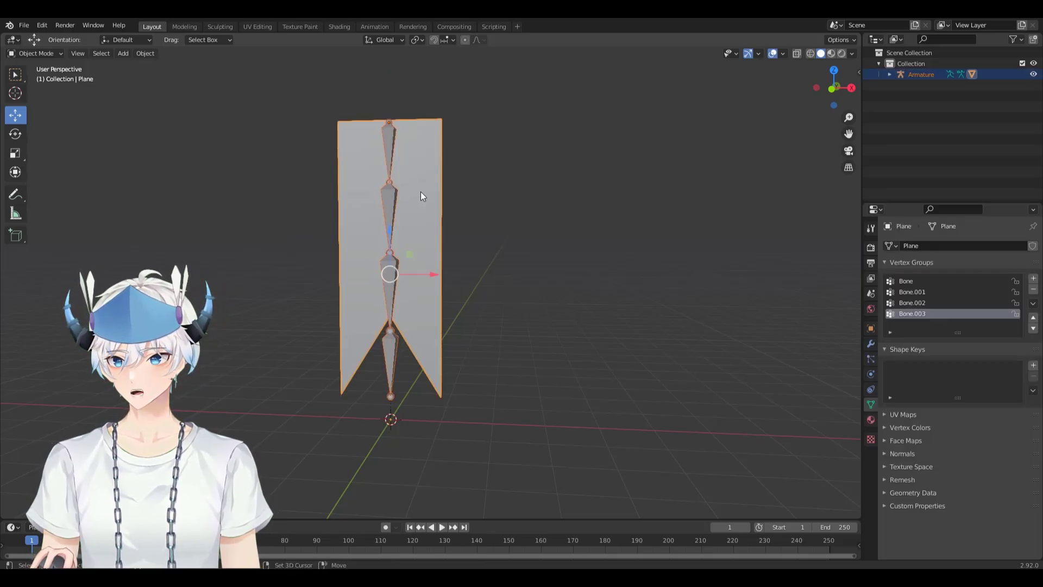
pyautogui.click(29, 54)
pyautogui.click(49, 115)
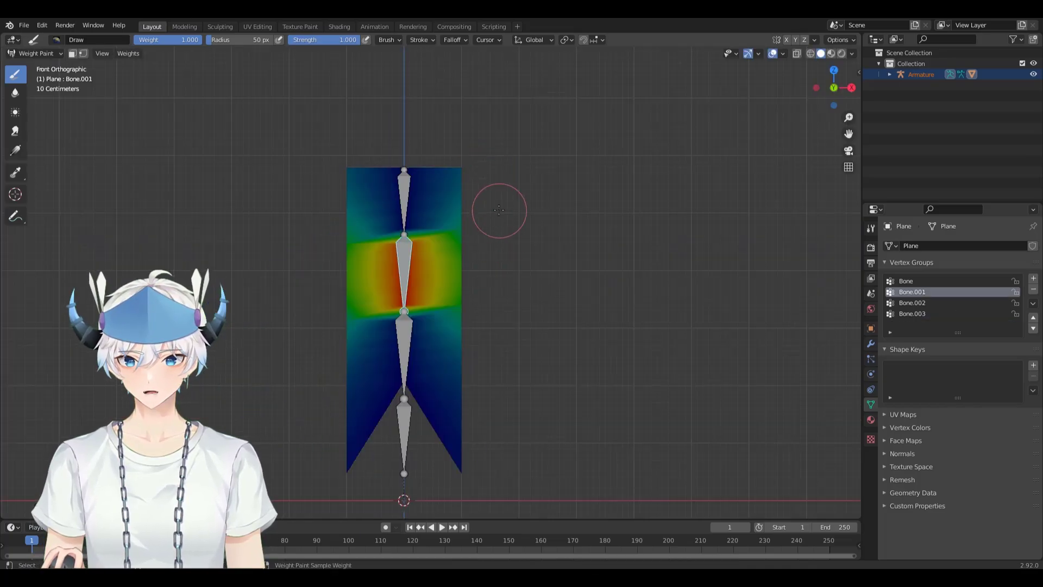
# Try a free rotation of the second bone to check its weights, and cancel it
pyautogui.press('r')
pyautogui.press('r')
pyautogui.rightClick(491, 202)
# Select the lowest bone in front view and paint weight across the lower half of the banner with the Add brush
pyautogui.moveTo(492, 202); pyautogui.dragTo(435, 212, button='middle')
pyautogui.press('KP_1')
pyautogui.keyDown('ctrl'); pyautogui.click(404, 434); pyautogui.keyUp('ctrl')
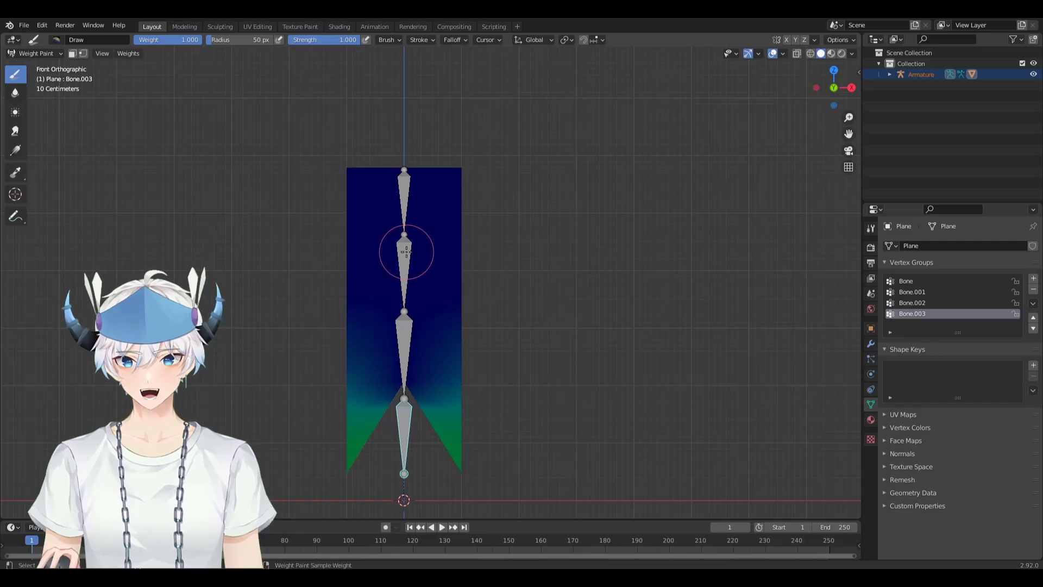
pyautogui.click(56, 40)
pyautogui.click(52, 82)
pyautogui.moveTo(384, 411)
pyautogui.mouseDown()
pyautogui.moveTo(494, 352)
pyautogui.moveTo(377, 337)
pyautogui.moveTo(516, 309)
pyautogui.mouseUp()
# Try rotating the lowest bone twice to test the painted weights, and undo both rotations
pyautogui.press('r')
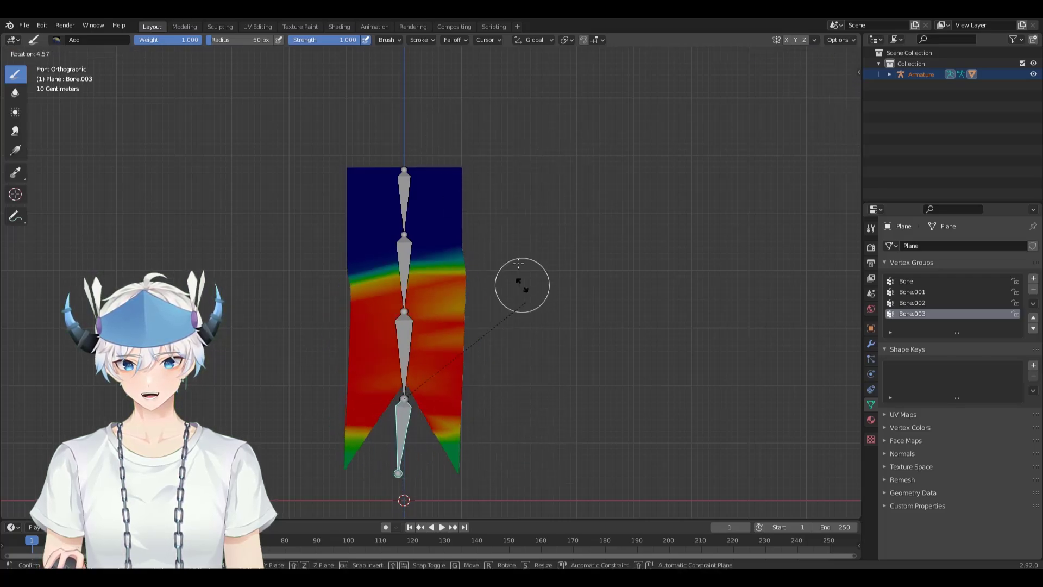
pyautogui.click(496, 346)
pyautogui.moveTo(546, 271)
pyautogui.mouseDown(button='middle')
pyautogui.moveTo(432, 288)
pyautogui.moveTo(497, 285)
pyautogui.moveTo(534, 256)
pyautogui.mouseUp(button='middle')
pyautogui.press('r')
pyautogui.click(461, 303)
pyautogui.hotkey('ctrl', 'z')
pyautogui.hotkey('ctrl', 'z')
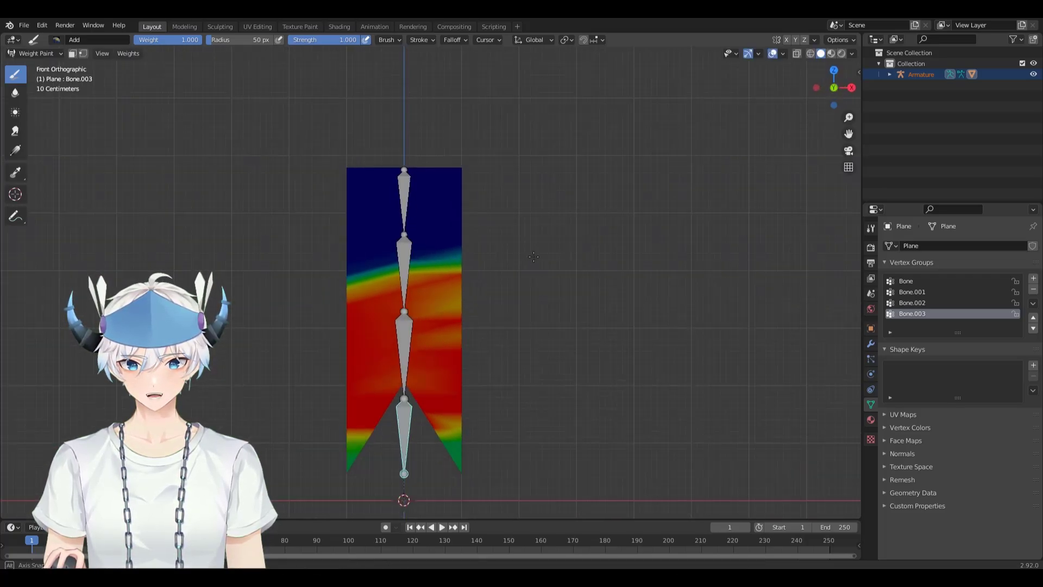
# Erase the lowest bone's weight from the middle of the banner with the Subtract brush at about 170 px radius
pyautogui.click(56, 40)
pyautogui.click(333, 73)
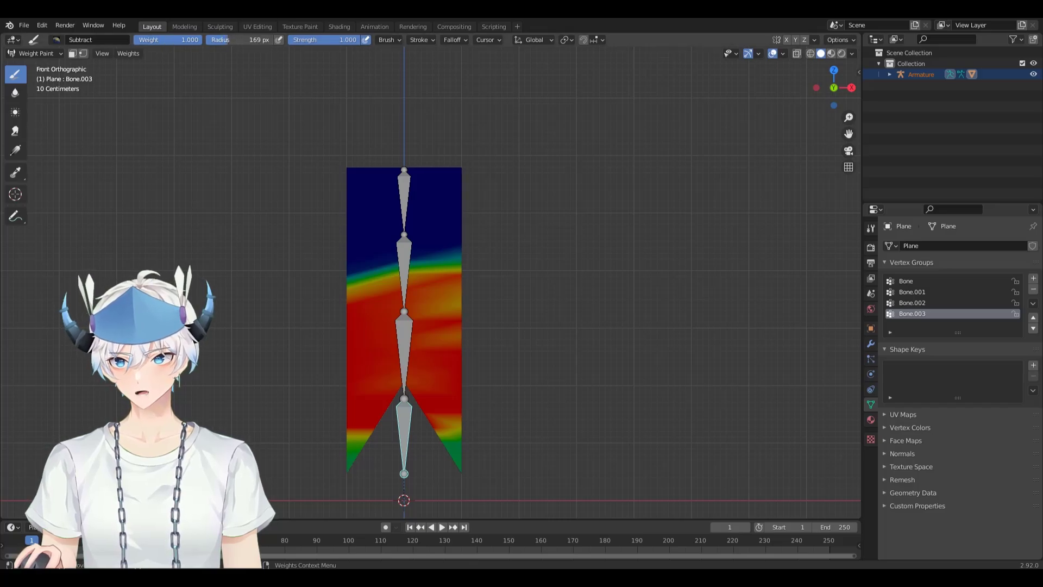
pyautogui.moveTo(417, 253)
pyautogui.mouseDown()
pyautogui.moveTo(407, 237)
pyautogui.moveTo(389, 279)
pyautogui.mouseUp()
# Test-rotate the lowest bone and subtract more of its weight from the area just above the banner's fork
pyautogui.moveTo(389, 279); pyautogui.dragTo(437, 267, button='middle')
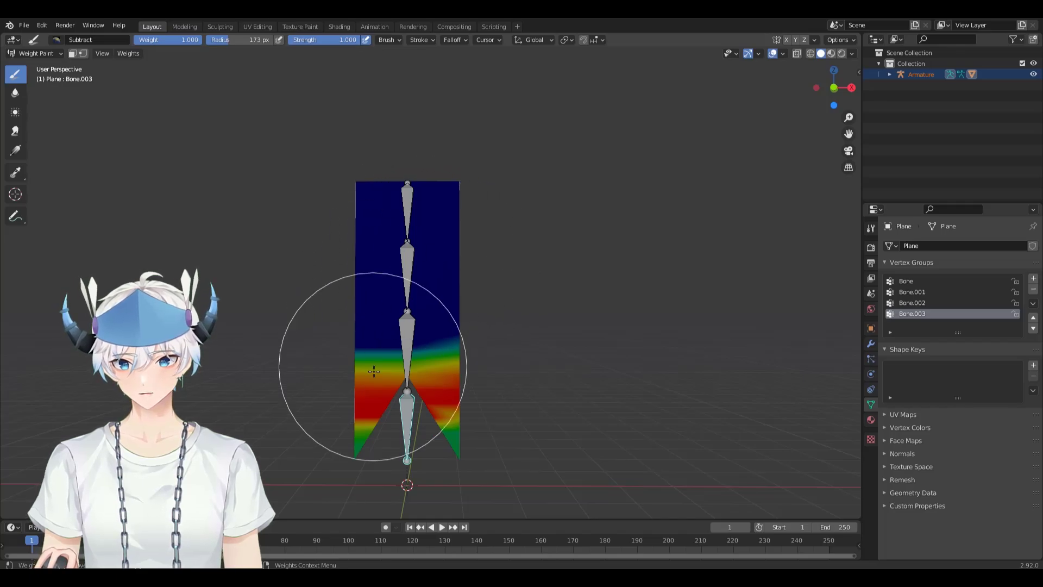
pyautogui.press('r')
pyautogui.rightClick(428, 327)
pyautogui.press('KP_1')
pyautogui.moveTo(402, 396)
pyautogui.mouseDown()
pyautogui.moveTo(418, 396)
pyautogui.moveTo(378, 330)
pyautogui.mouseUp()
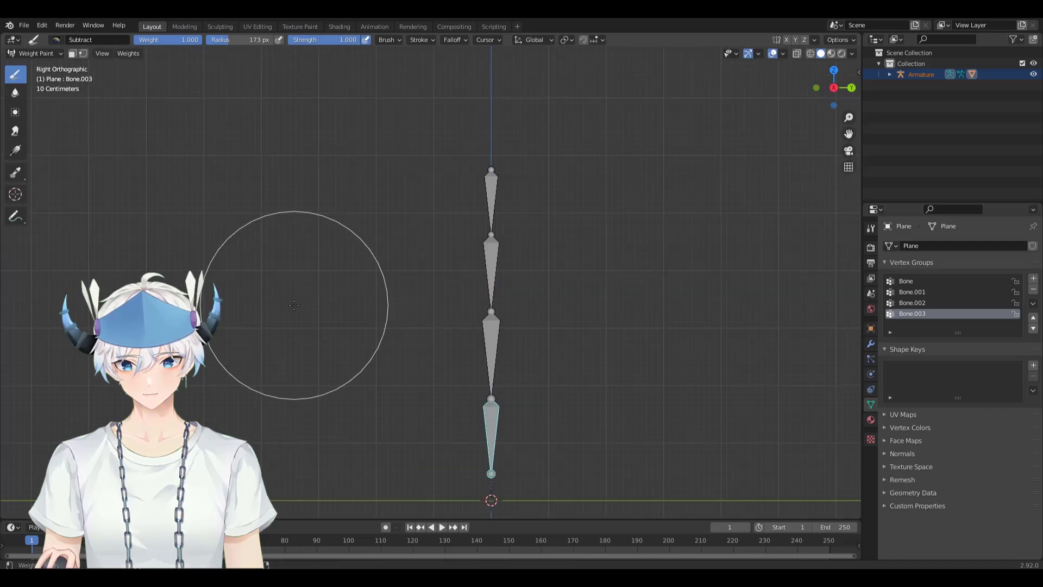
# Try a free rotation of the lowest bone to check the reduced weights, and cancel it
pyautogui.press('r')
pyautogui.press('r')
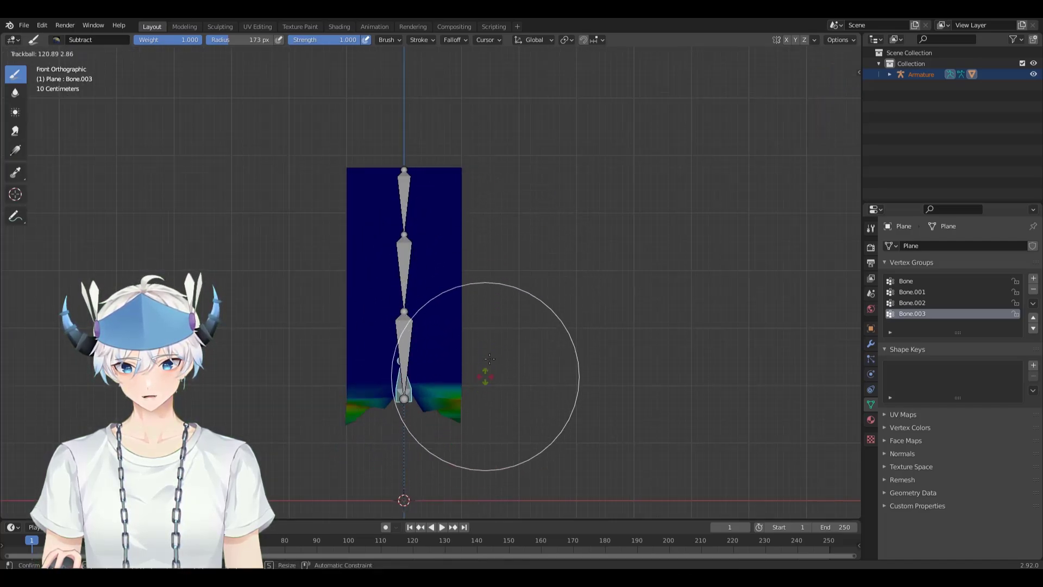
pyautogui.rightClick(442, 308)
# Paint full weight for the lowest bone on the forked tips with the Add brush and subtract the spill above the fork
pyautogui.click(56, 41)
pyautogui.click(76, 77)
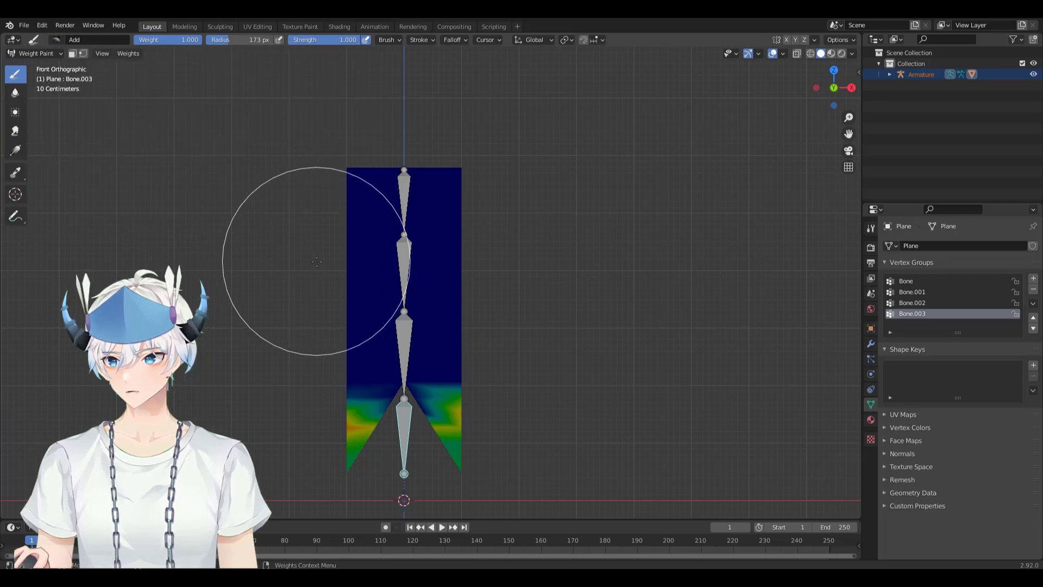
pyautogui.keyDown('shift'); pyautogui.moveTo(321, 264); pyautogui.dragTo(320, 198, button='middle'); pyautogui.keyUp('shift')
pyautogui.click(57, 40)
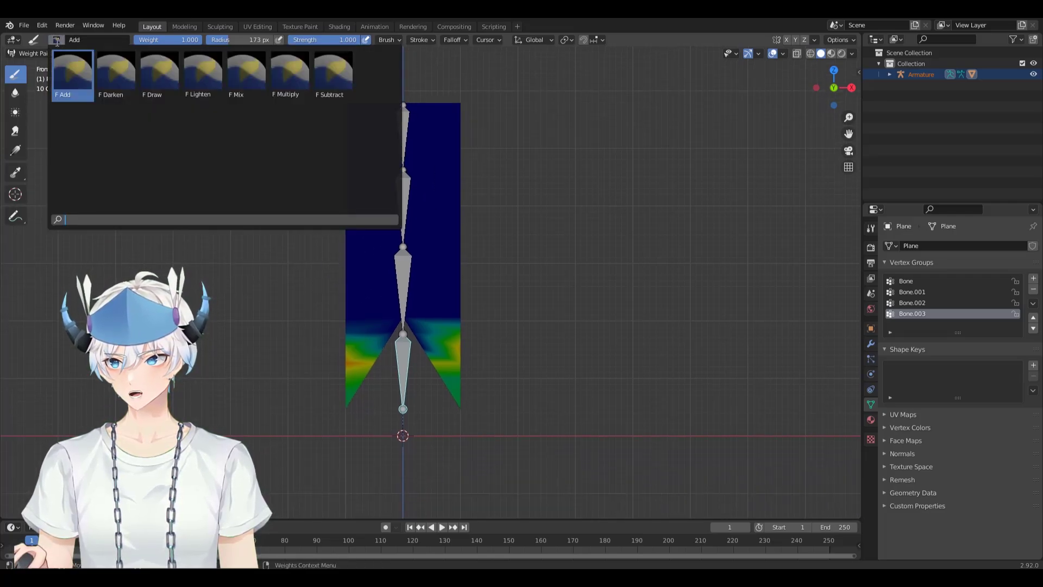
pyautogui.click(87, 88)
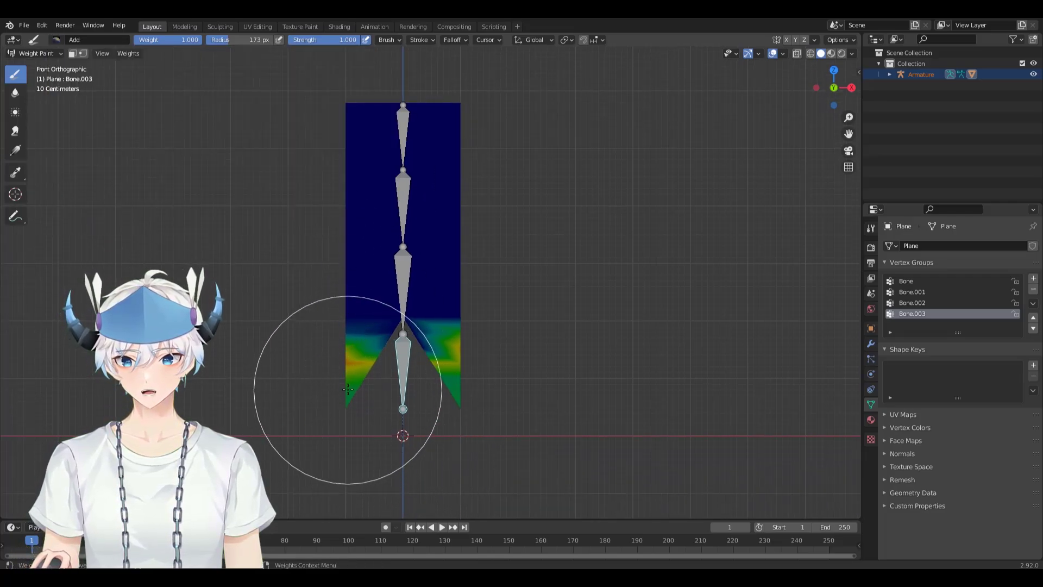
pyautogui.click(57, 41)
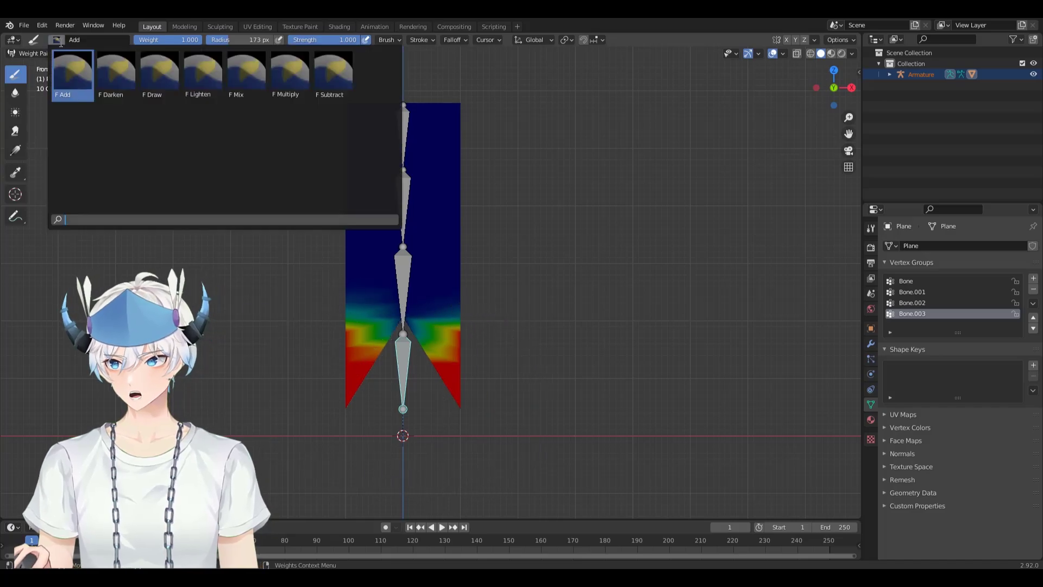
pyautogui.click(331, 83)
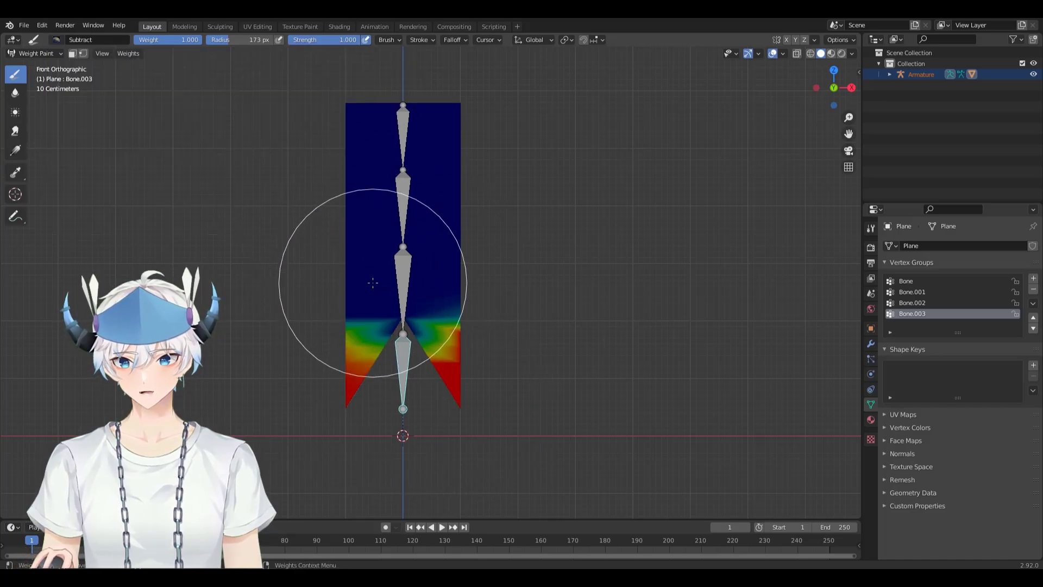
# Rotate the lowest bone in an angled view to check how the forked tips deform
pyautogui.press('r')
pyautogui.rightClick(450, 319)
pyautogui.moveTo(452, 312); pyautogui.dragTo(376, 316, button='middle')
pyautogui.press('r')
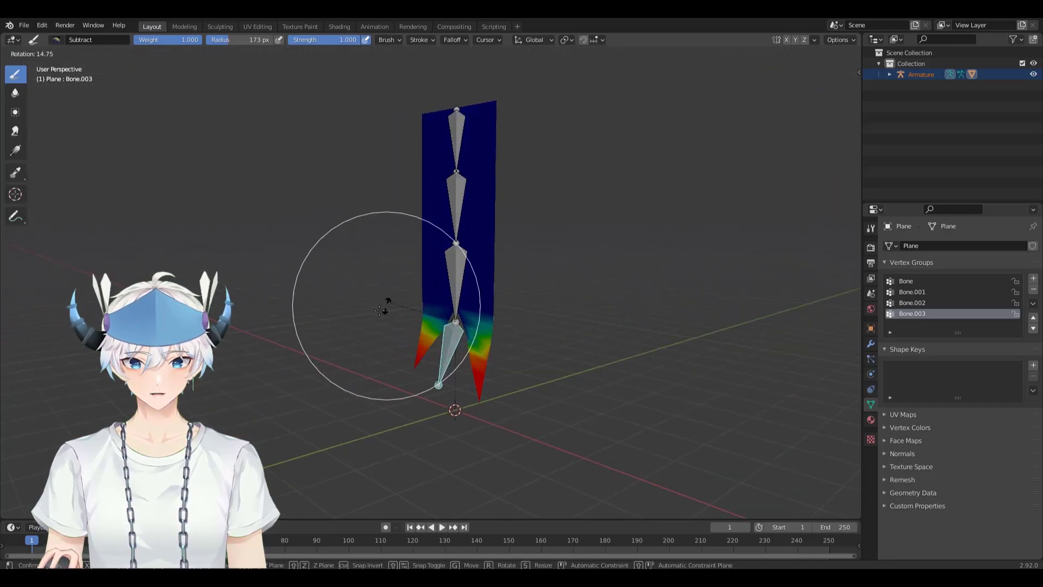
pyautogui.press('Escape')
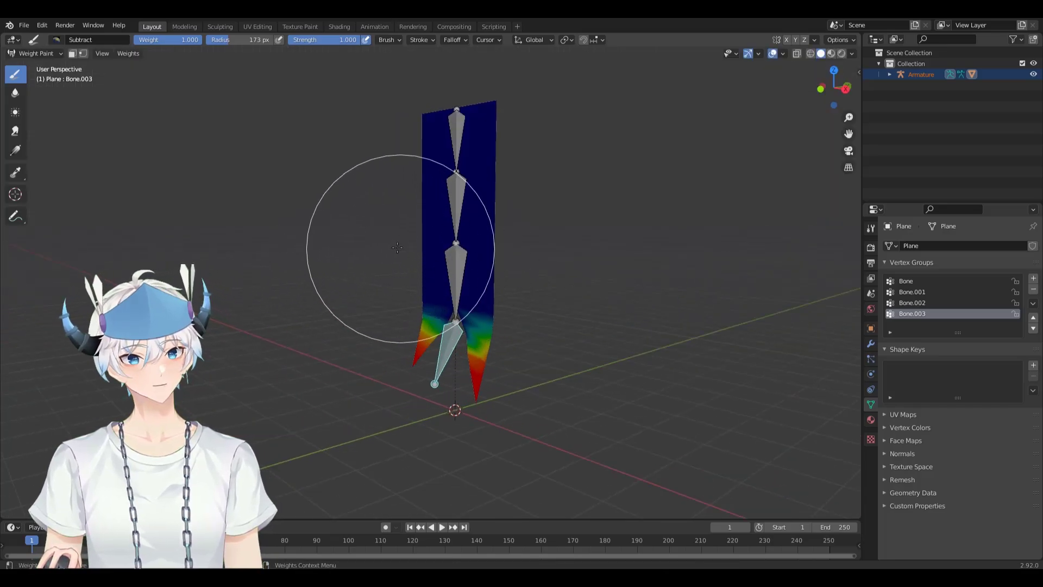
# Select the banner's other bones in turn and test-rotate the second bone from the top, cancelling the rotation
pyautogui.moveTo(287, 208); pyautogui.dragTo(373, 233, button='middle')
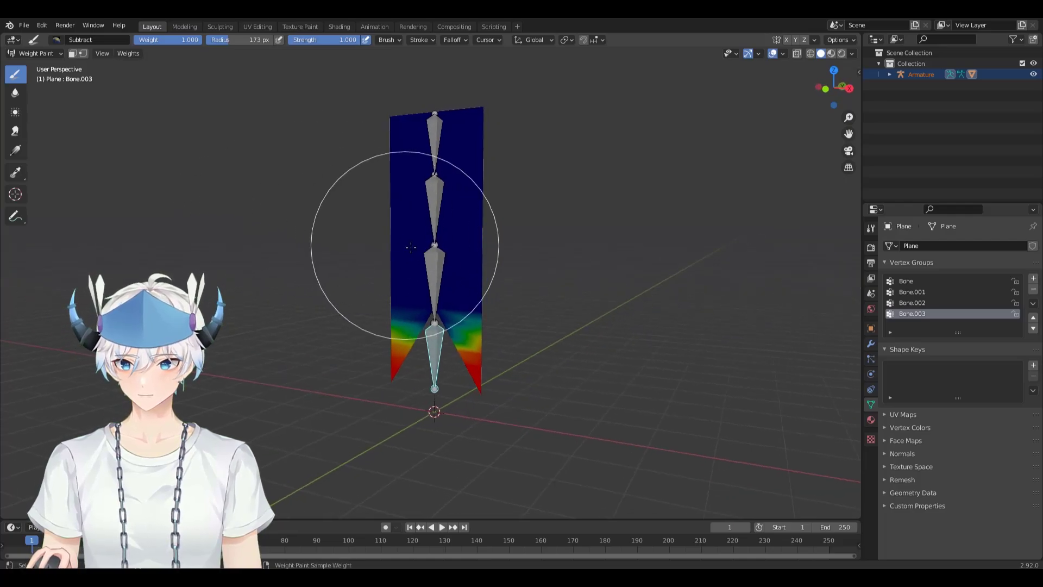
pyautogui.keyDown('ctrl'); pyautogui.click(436, 263); pyautogui.keyUp('ctrl')
pyautogui.keyDown('ctrl'); pyautogui.click(435, 189); pyautogui.keyUp('ctrl')
pyautogui.keyDown('ctrl'); pyautogui.click(437, 155); pyautogui.keyUp('ctrl')
pyautogui.keyDown('ctrl'); pyautogui.click(435, 216); pyautogui.keyUp('ctrl')
pyautogui.press('r')
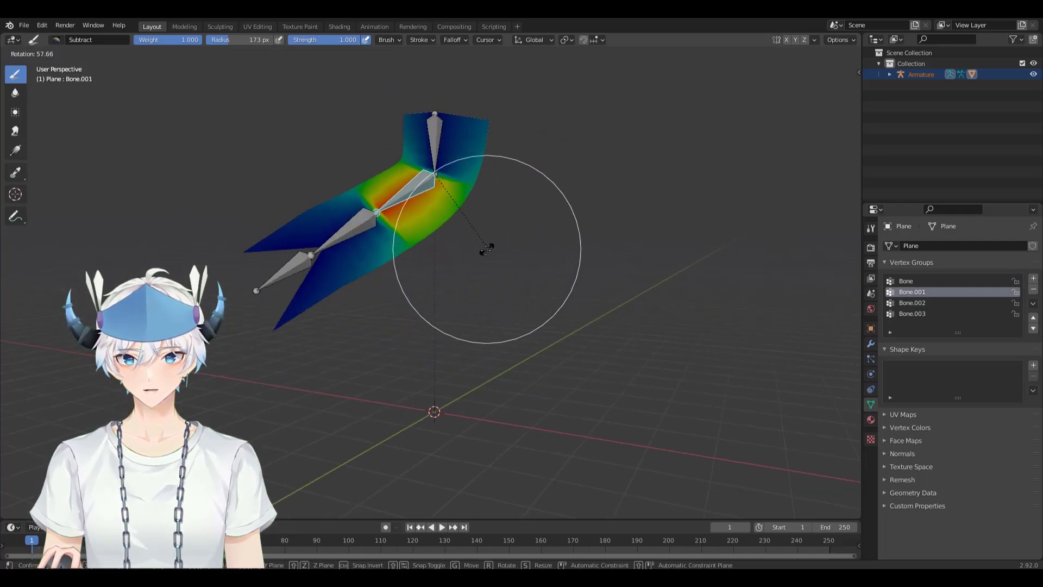
pyautogui.press('Escape')
# Return the rigged banner from Weight Paint to Object Mode and open the file export options
pyautogui.hotkey('ctrl', 'Tab')
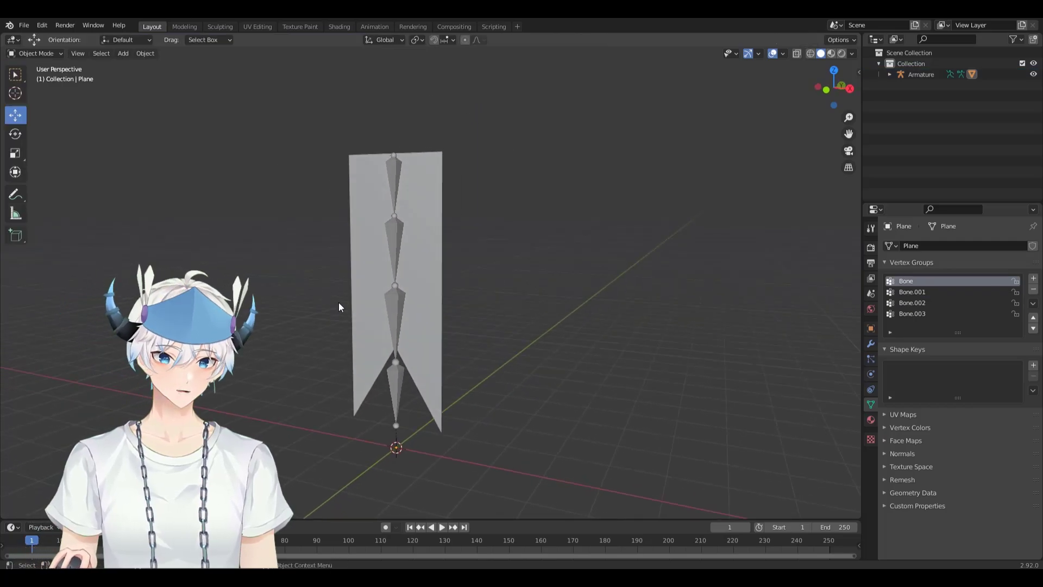
pyautogui.click(24, 25)
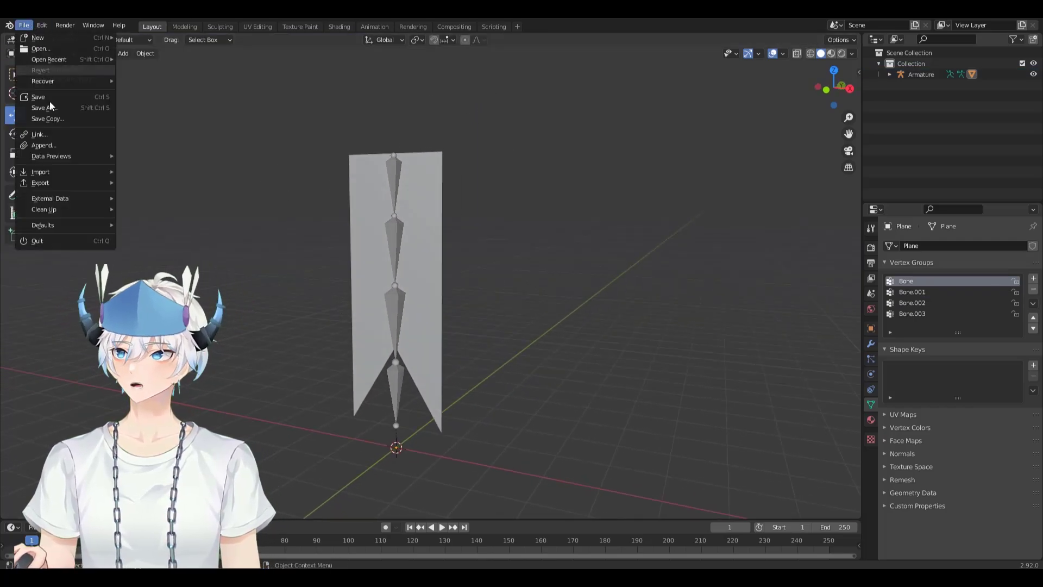
pyautogui.moveTo(86, 188)
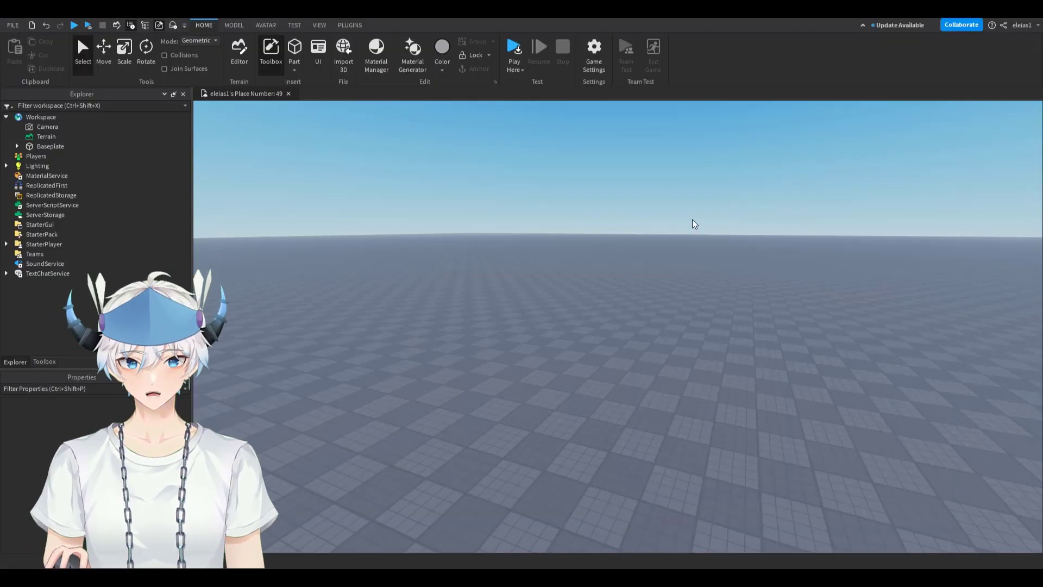
# In Roblox Studio, import Tutorial1.fbx into the workspace as a model, keeping its Plane and Armature included
pyautogui.click(267, 28)
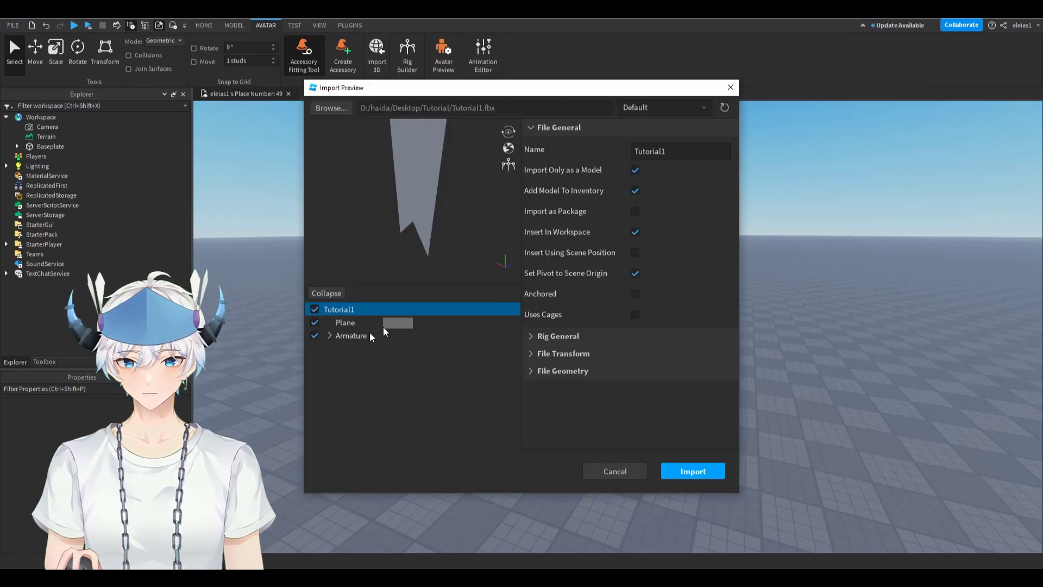
pyautogui.click(721, 474)
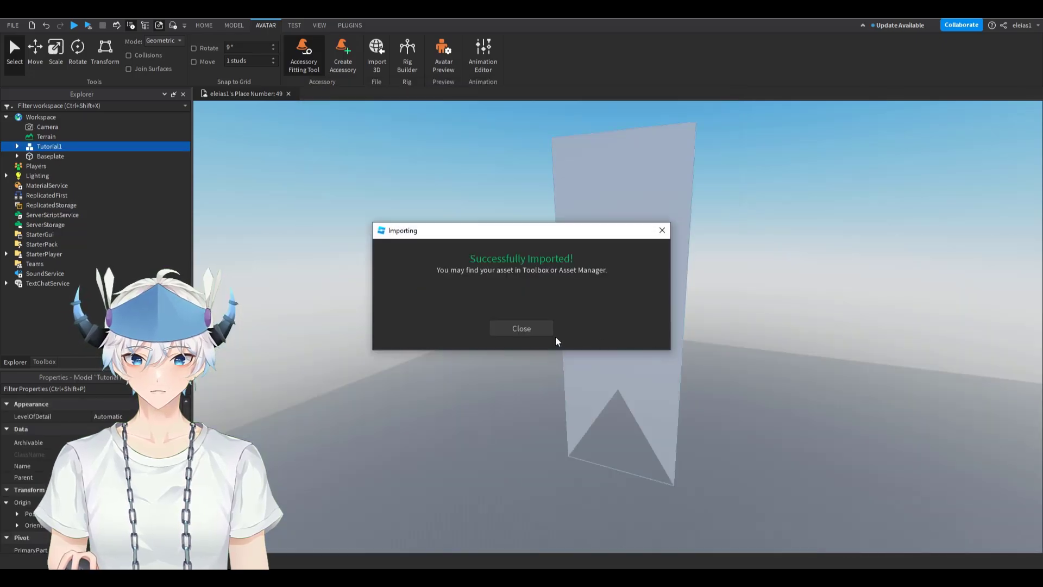
pyautogui.click(550, 332)
pyautogui.moveTo(564, 230); pyautogui.dragTo(530, 225, button='middle')
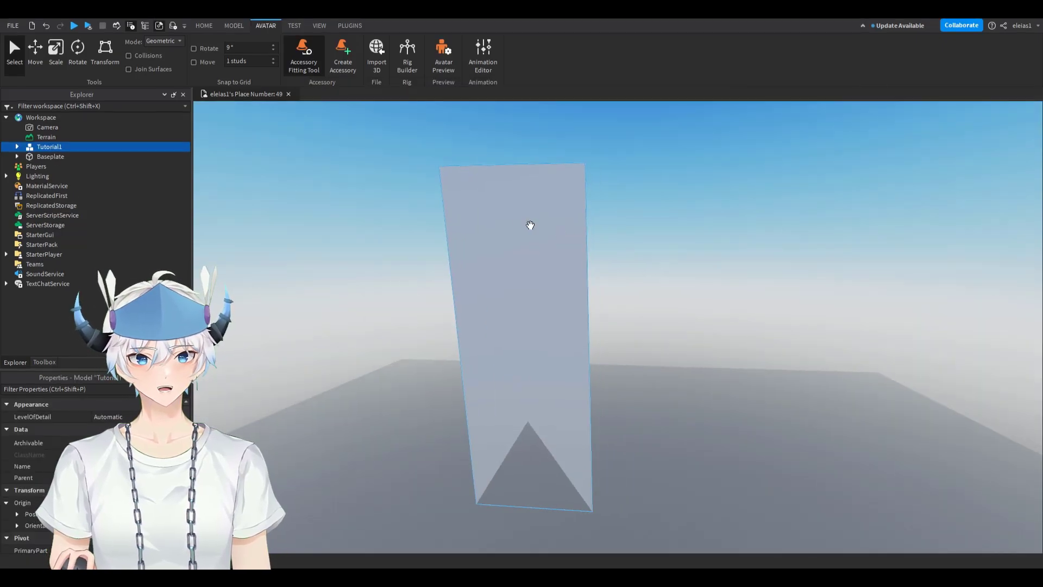
# Scale the Plane mesh inside the Tutorial1 model down in width and height to a small banner on the baseplate
pyautogui.click(240, 25)
pyautogui.click(60, 68)
pyautogui.moveTo(559, 278); pyautogui.dragTo(563, 281, button='right')
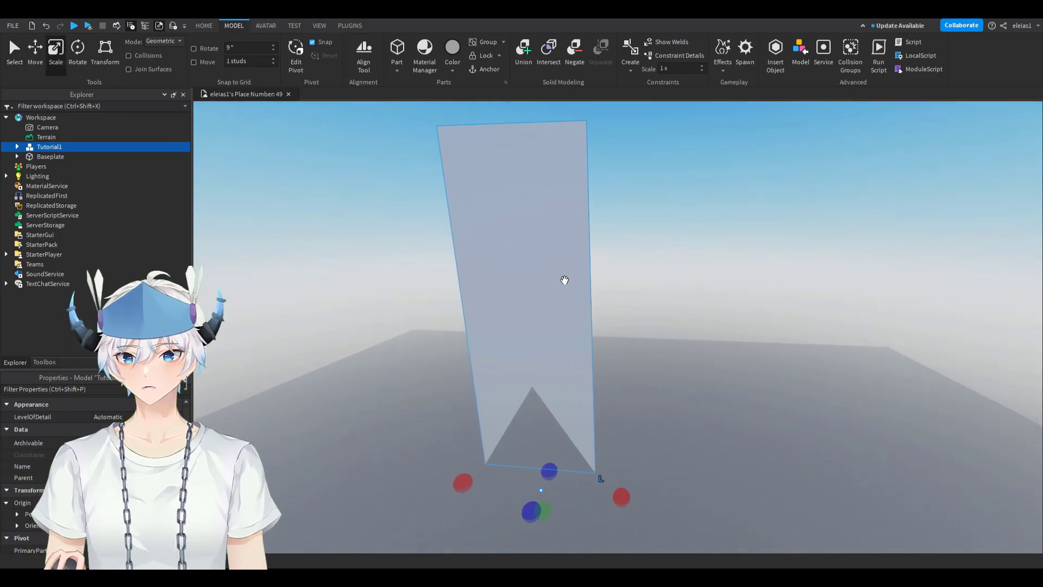
pyautogui.click(540, 342)
pyautogui.scroll(-1, 626, 437)
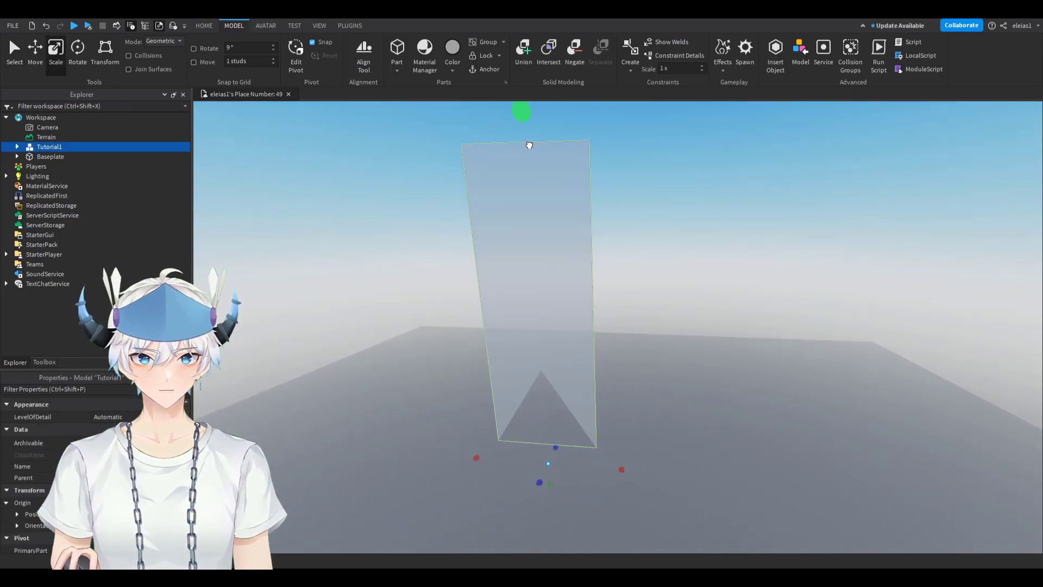
pyautogui.click(18, 148)
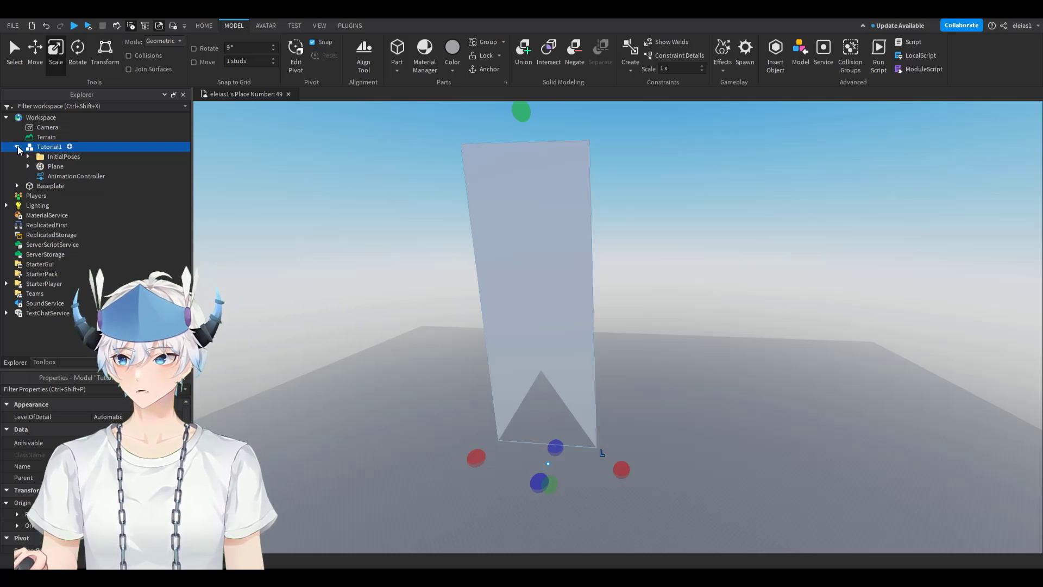
pyautogui.click(44, 167)
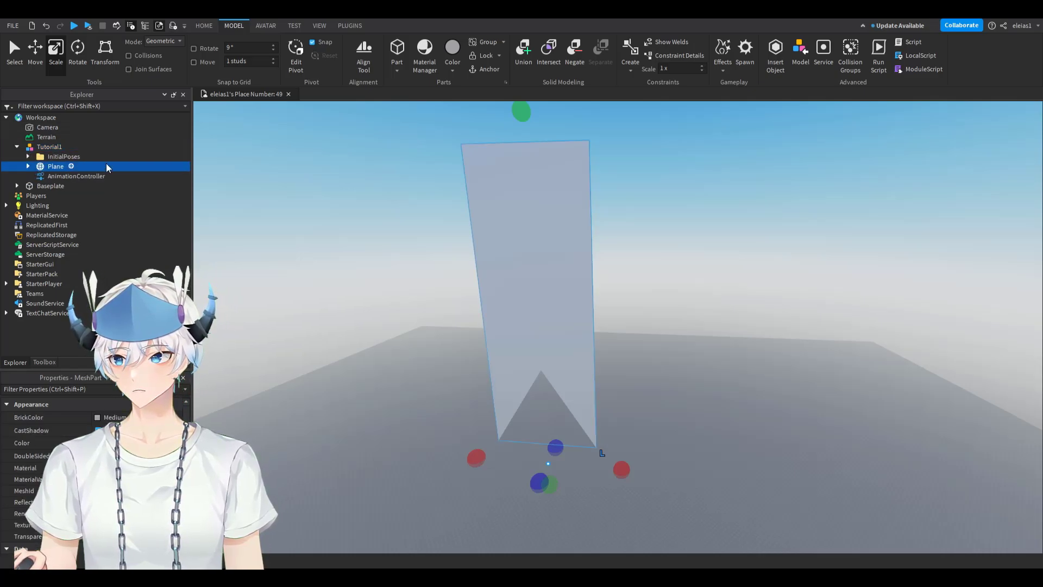
pyautogui.moveTo(522, 112); pyautogui.dragTo(534, 285)
pyautogui.keyDown('ctrl'); pyautogui.moveTo(622, 469); pyautogui.dragTo(581, 465); pyautogui.keyUp('ctrl')
pyautogui.moveTo(534, 285); pyautogui.dragTo(542, 380)
pyautogui.scroll(8, 544, 470)
pyautogui.keyDown('ctrl'); pyautogui.moveTo(649, 437); pyautogui.dragTo(606, 441); pyautogui.keyUp('ctrl')
pyautogui.moveTo(557, 173); pyautogui.dragTo(562, 359)
pyautogui.scroll(1, 597, 403)
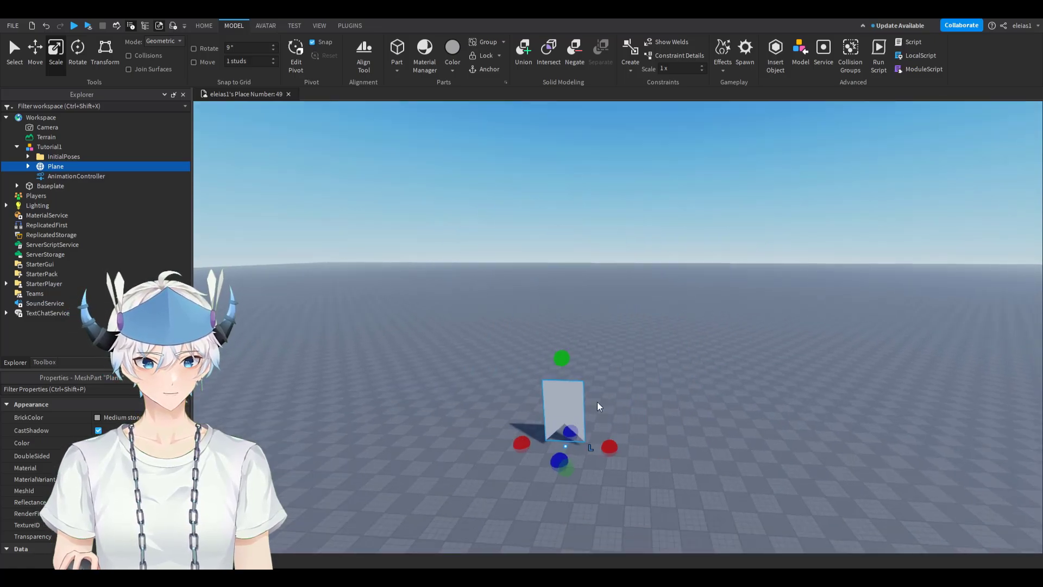
# Delete the InitialPoses folder and the AnimationController from the Tutorial1 model
pyautogui.moveTo(599, 407); pyautogui.dragTo(600, 365, button='right')
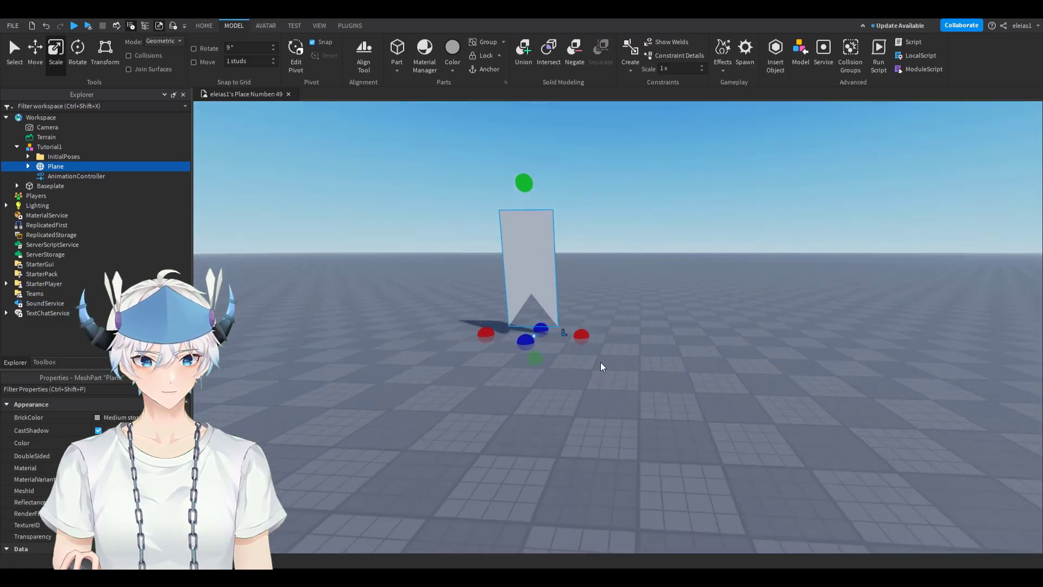
pyautogui.click(601, 365)
pyautogui.press('w')
pyautogui.doubleClick(234, 25)
pyautogui.moveTo(365, 277); pyautogui.dragTo(360, 273, button='right')
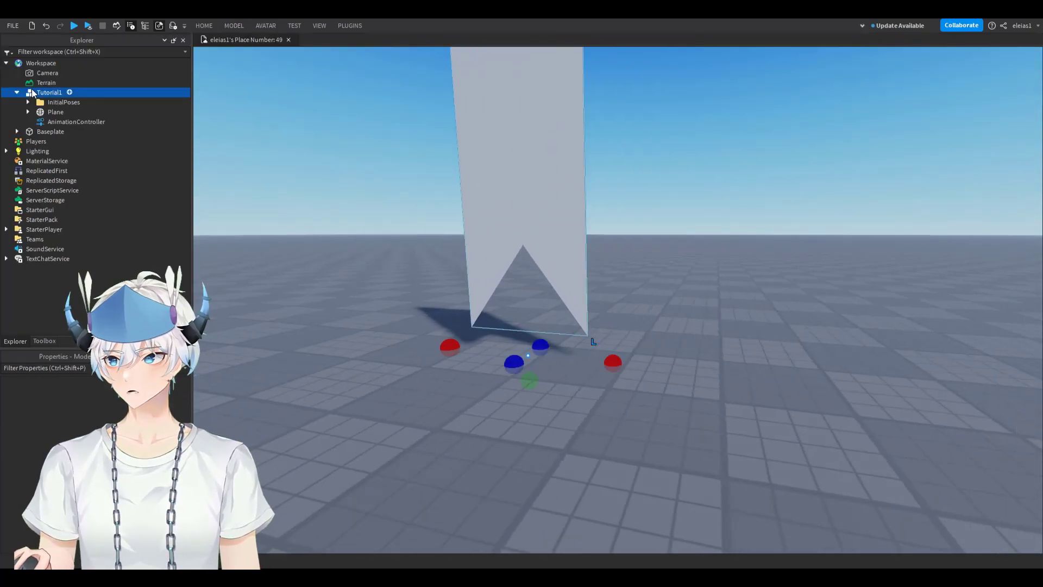
pyautogui.press('f')
pyautogui.press('Down')
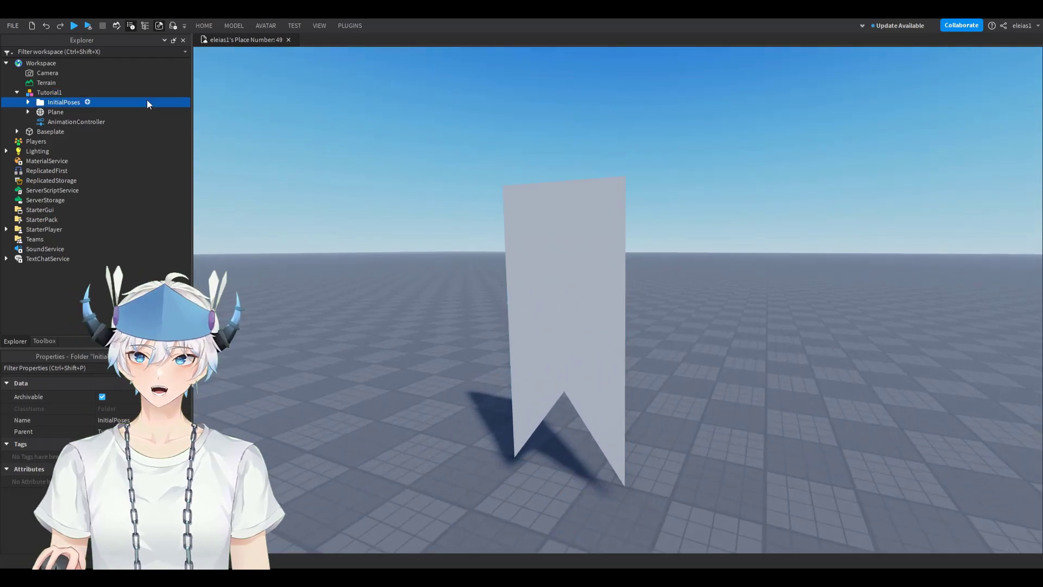
pyautogui.press('Delete')
pyautogui.click(51, 113)
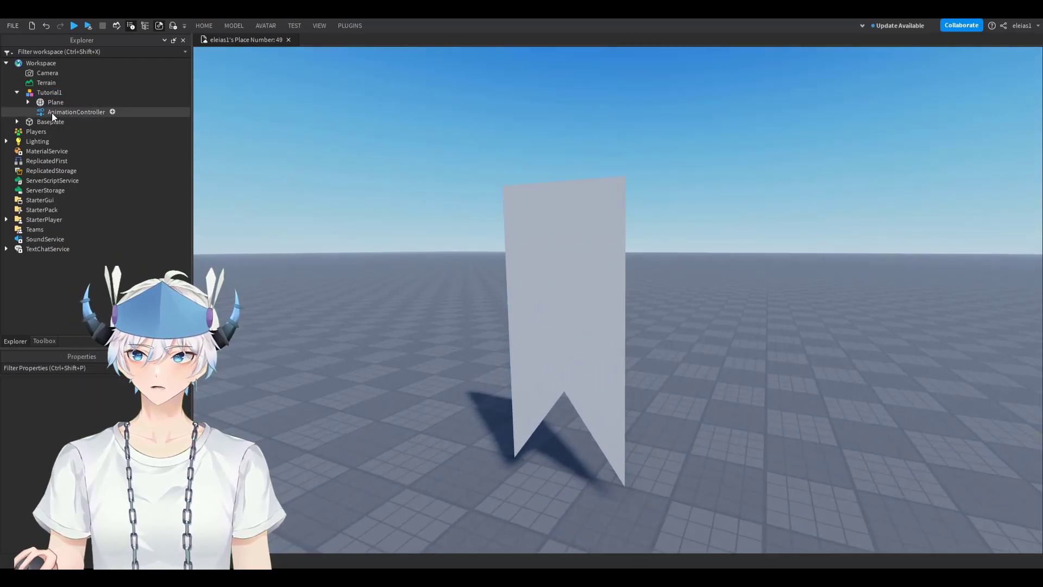
pyautogui.press('Delete')
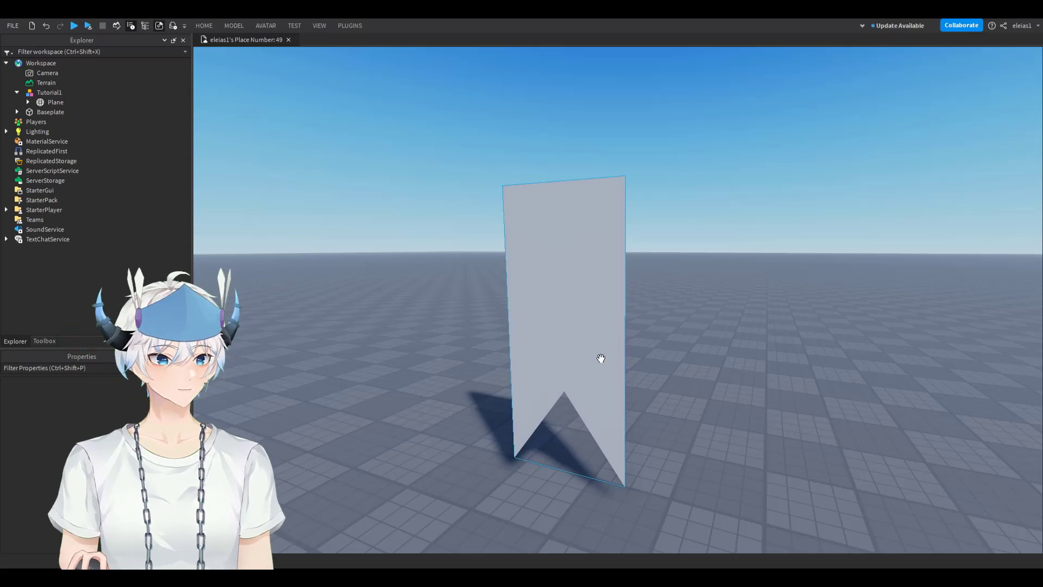
# Move the SmartBone/WindPhysics subgroups into the ReplicatedFirst and ReplicatedStorage services, ungroup them there, and remove the emptied model
pyautogui.scroll(-2, 360, 274)
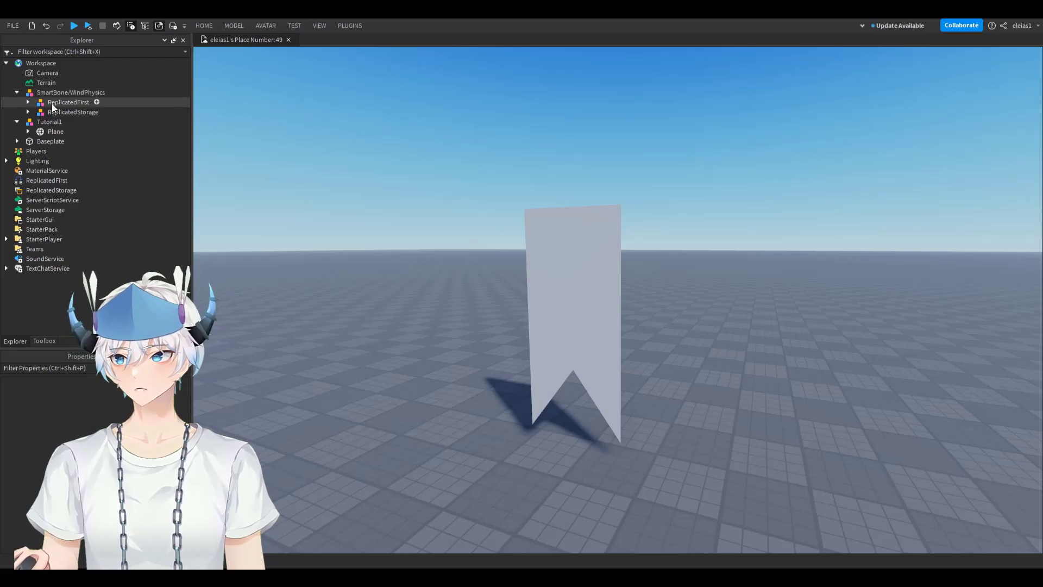
pyautogui.moveTo(38, 102); pyautogui.dragTo(49, 181)
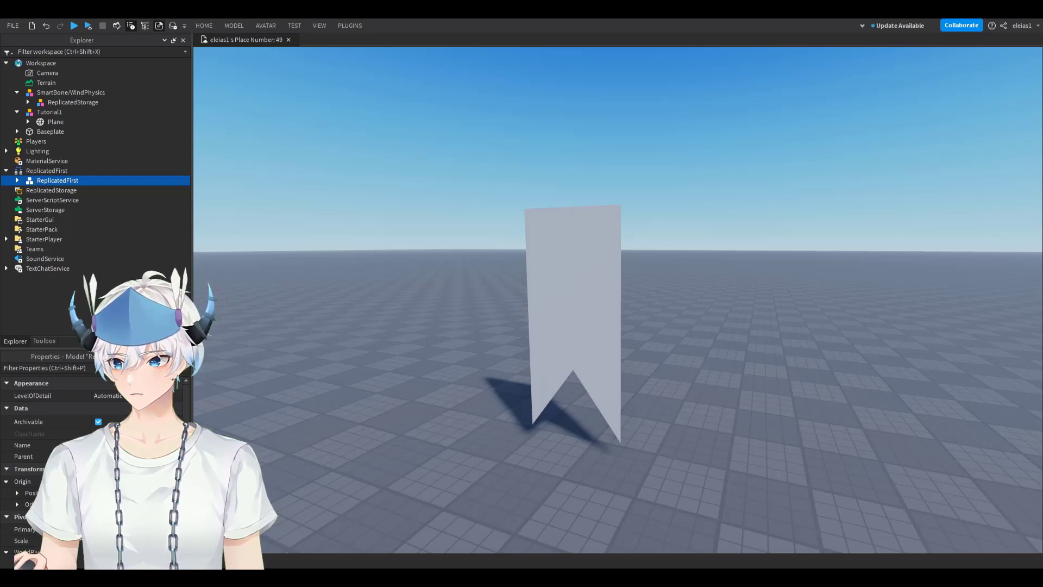
pyautogui.moveTo(48, 103); pyautogui.dragTo(43, 191)
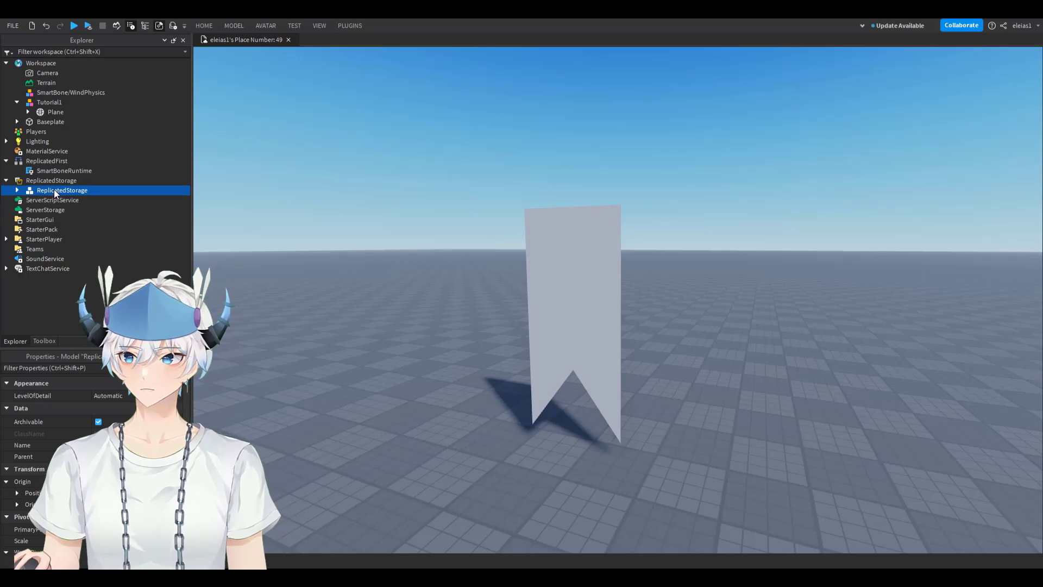
pyautogui.hotkey('ctrl', 'u')
pyautogui.click(431, 182)
pyautogui.scroll(-3, 431, 182)
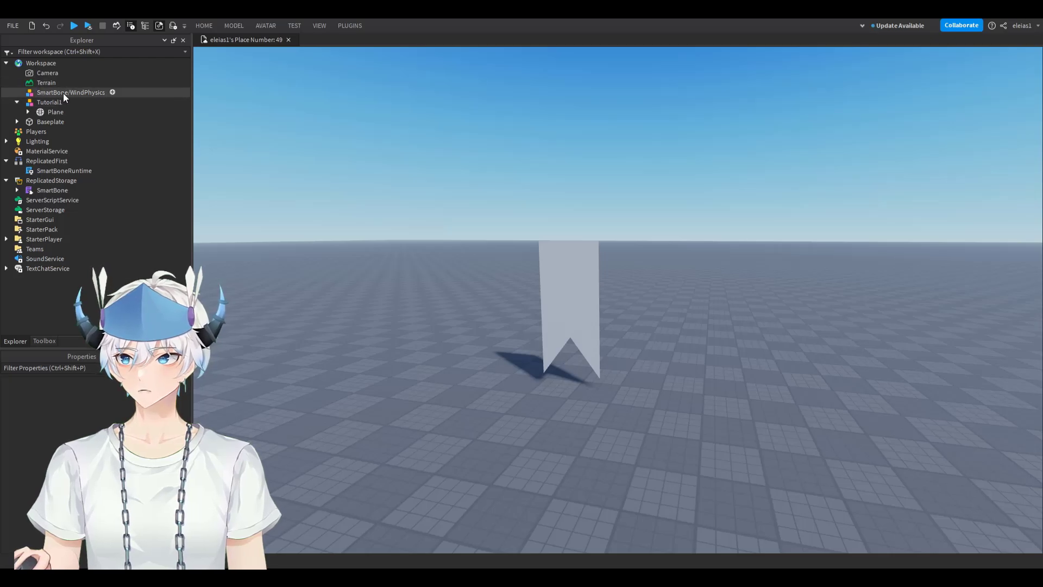
pyautogui.click(80, 93)
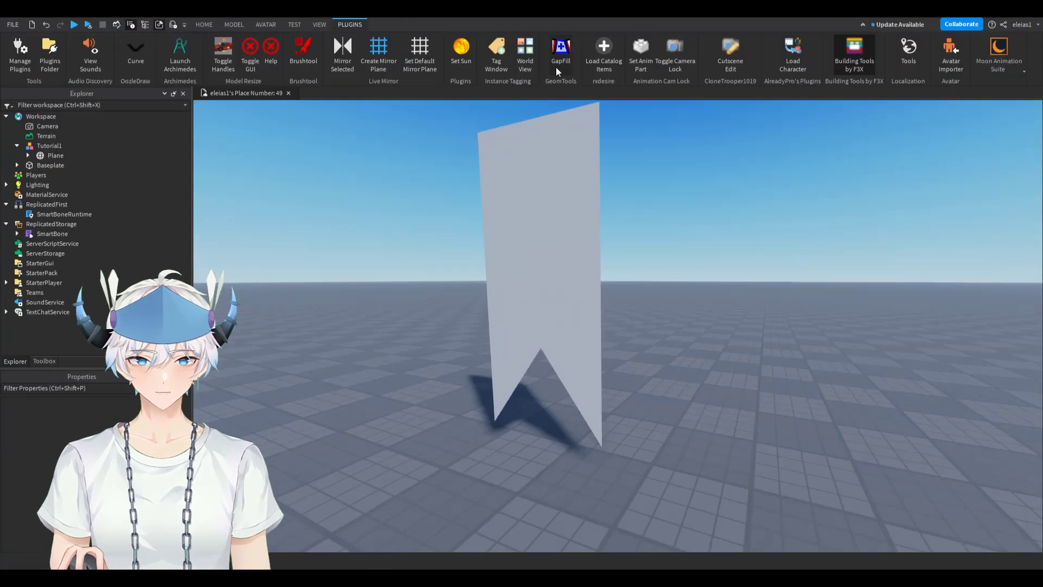
# Create a tag named SmartBone in the Tag Editor and assign it to the Plane mesh of Tutorial1
pyautogui.click(495, 63)
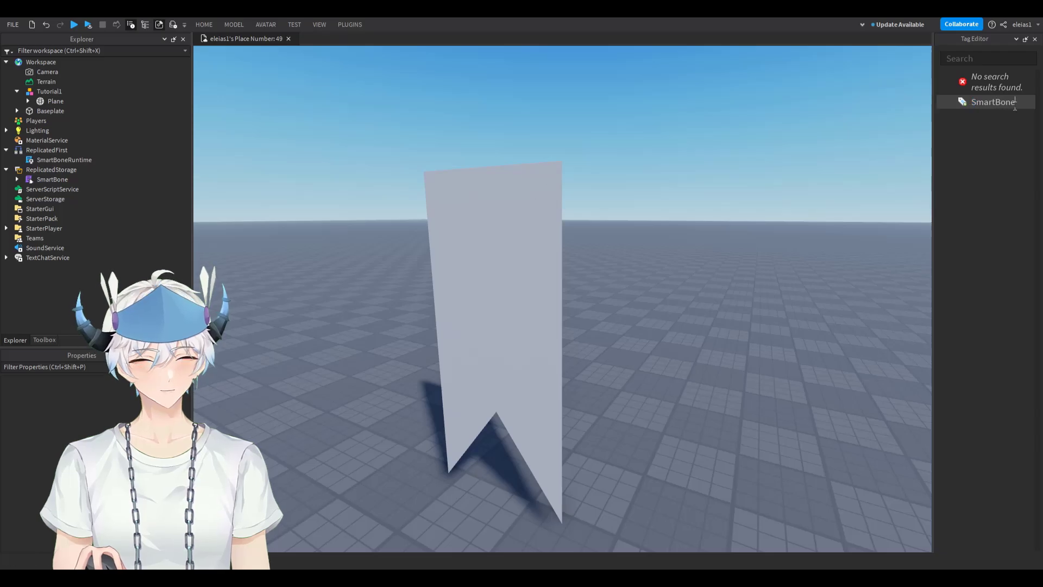
pyautogui.click(996, 102)
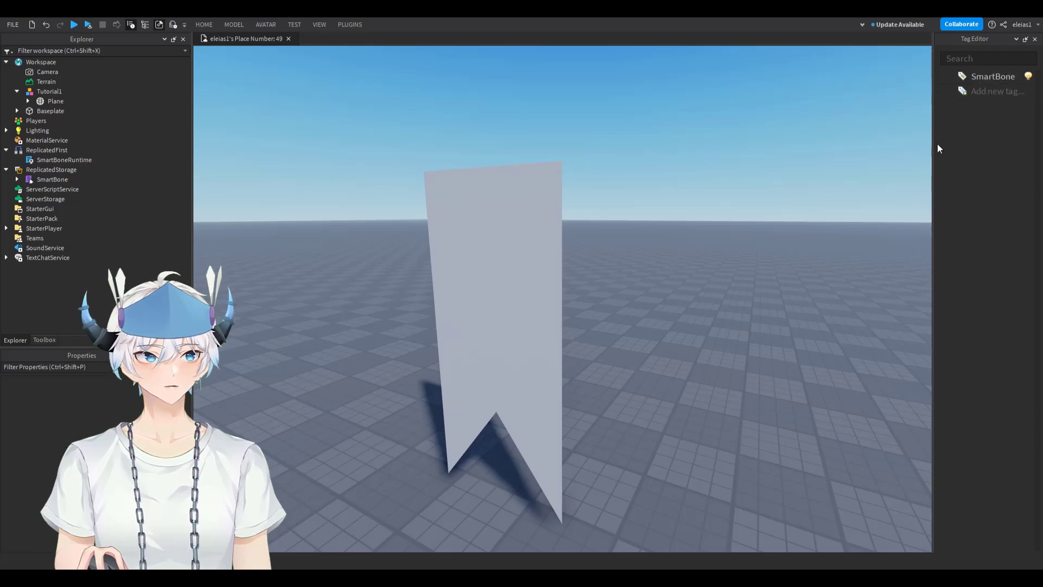
pyautogui.click(34, 91)
pyautogui.click(18, 91)
pyautogui.scroll(-2, 578, 282)
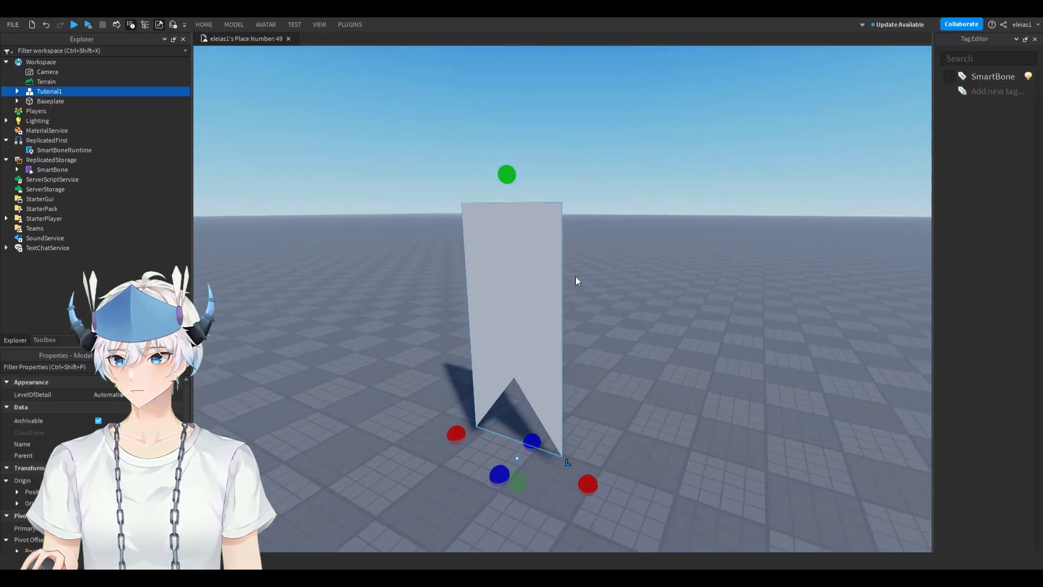
pyautogui.click(17, 91)
pyautogui.click(48, 103)
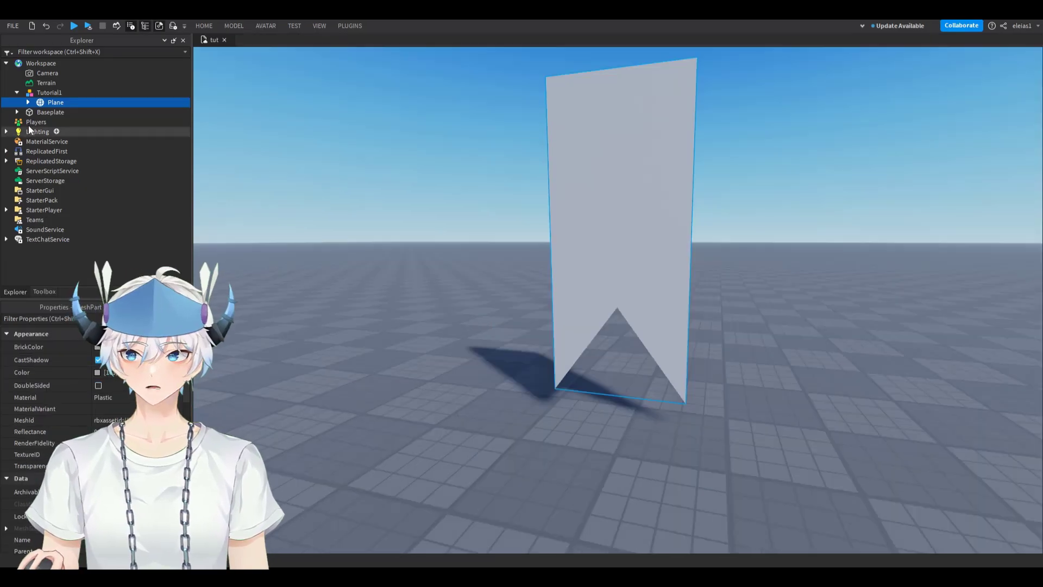
# Add a string attribute named Roots to the Plane mesh and set its value to Bone
pyautogui.scroll(-10, 109, 495)
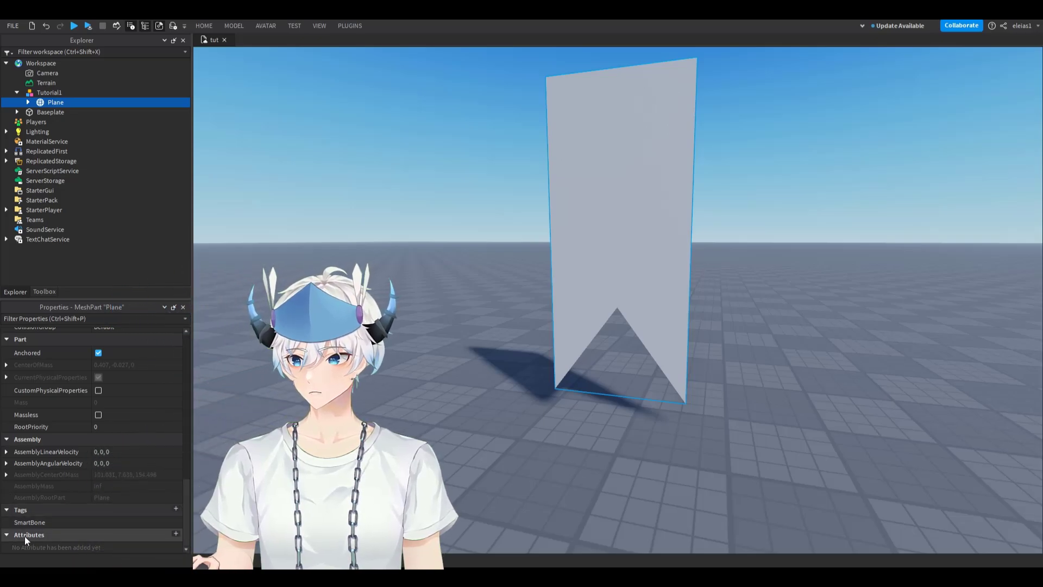
pyautogui.click(175, 532)
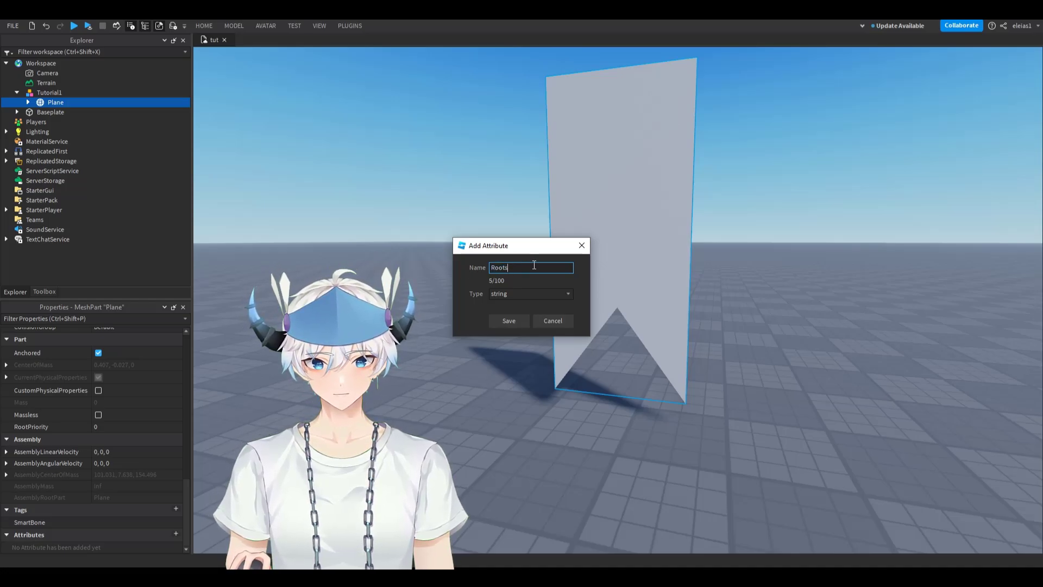
pyautogui.click(507, 319)
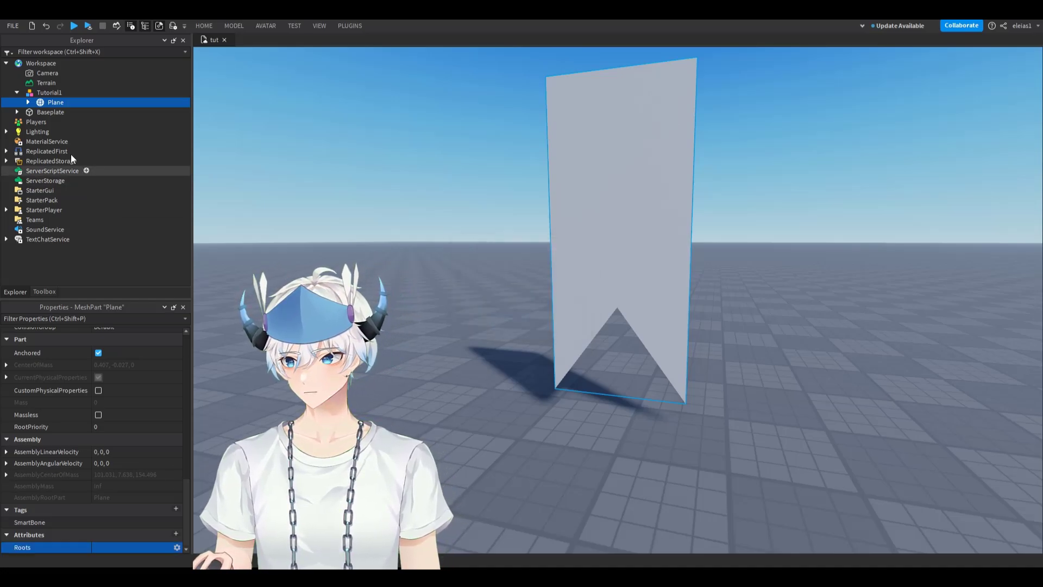
pyautogui.click(28, 102)
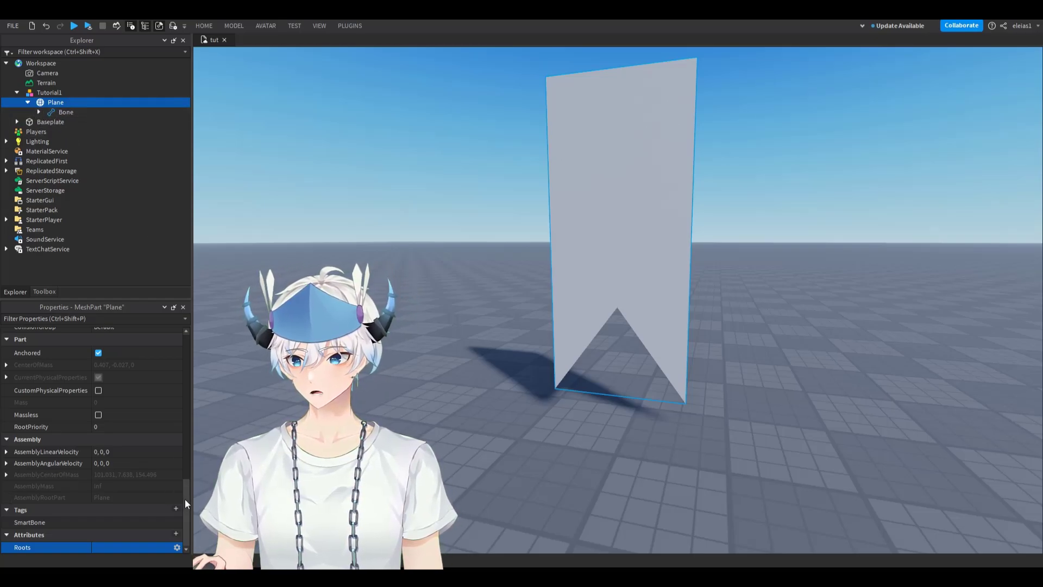
pyautogui.click(116, 547)
pyautogui.write('Bone')
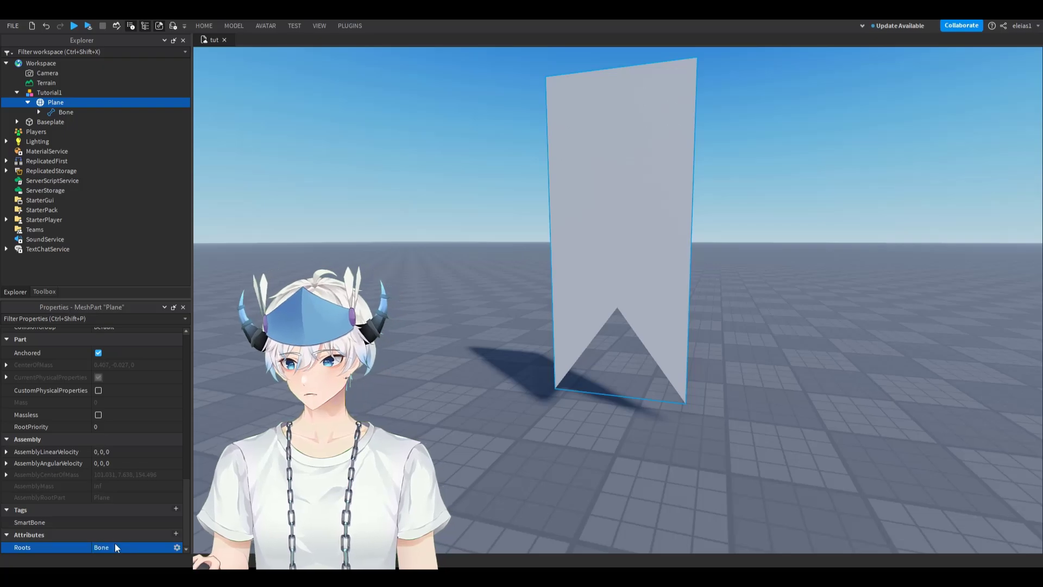
pyautogui.press('Return')
# Duplicate the root bone under Plane, name the copy Bone3, and reselect the Plane mesh
pyautogui.click(56, 115)
pyautogui.hotkey('ctrl', 'd')
pyautogui.click(60, 122)
pyautogui.write('3')
pyautogui.click(44, 103)
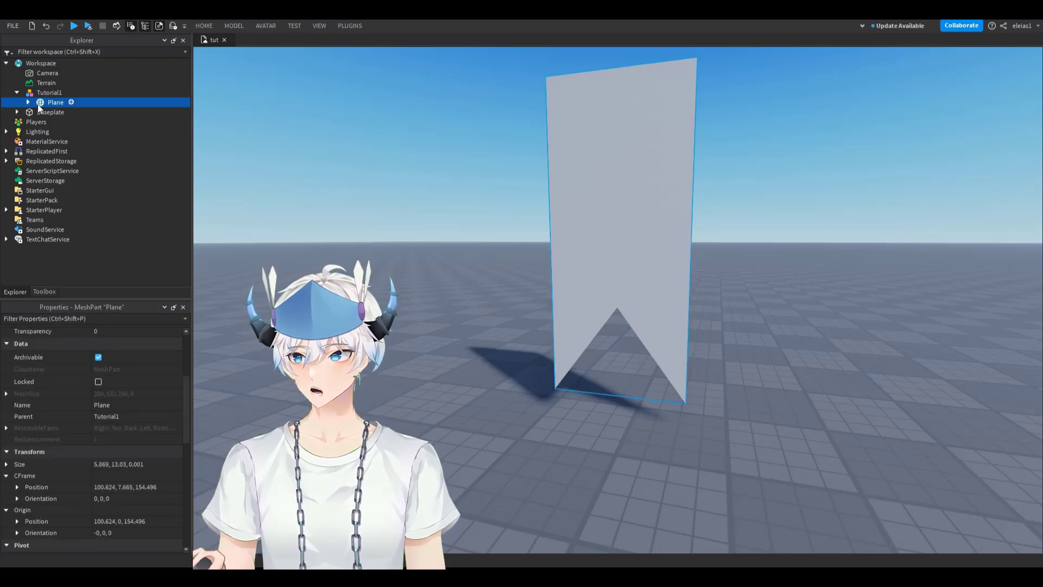
pyautogui.click(56, 111)
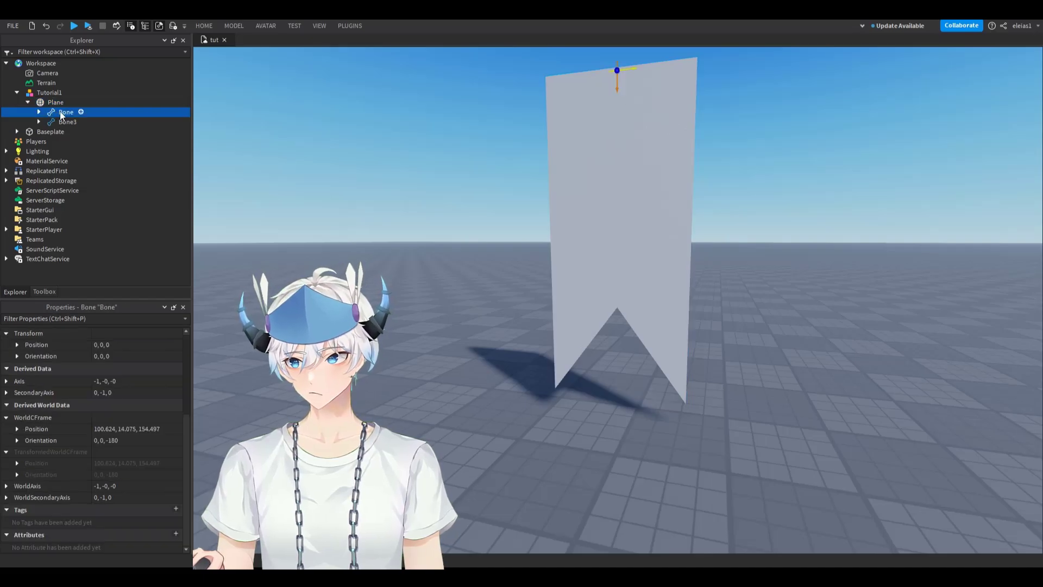
pyautogui.click(63, 121)
pyautogui.click(46, 99)
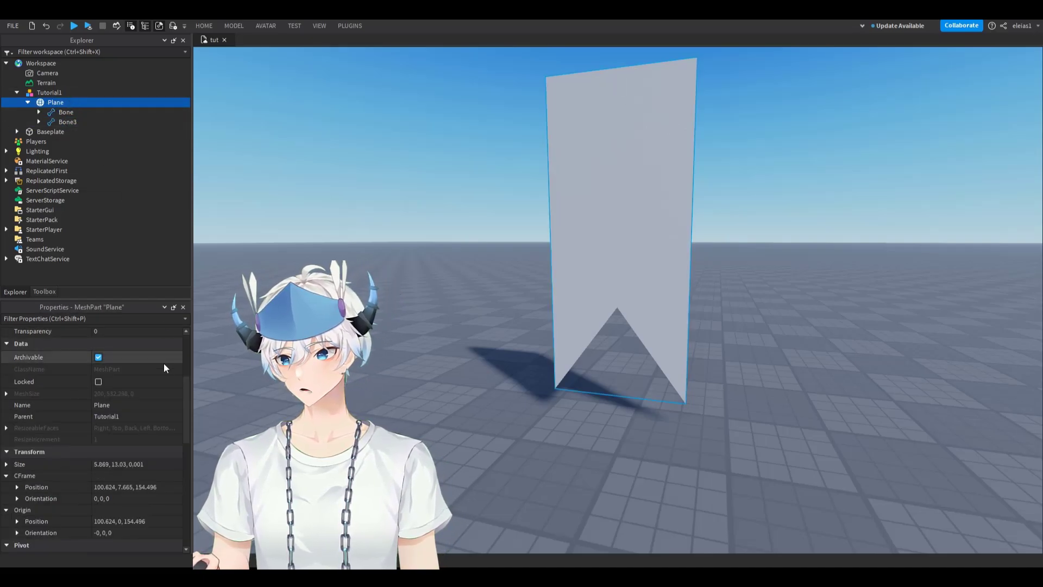
# Try to set the Plane mesh's Roots attribute to Bone,Bone3 so that it lists both root bones
pyautogui.scroll(-10, 186, 400)
pyautogui.click(116, 544)
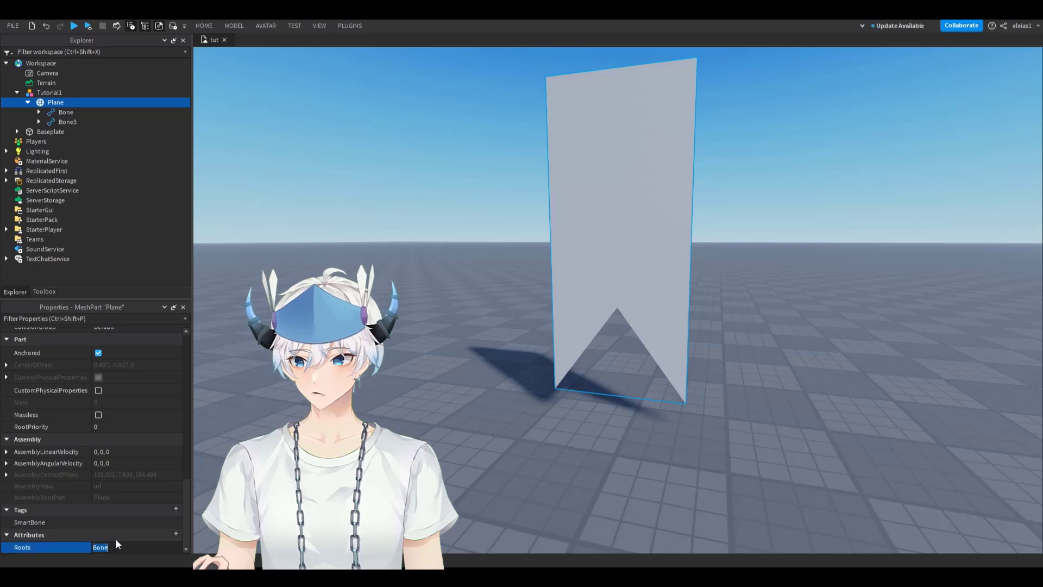
pyautogui.press('Right')
pyautogui.write(',')
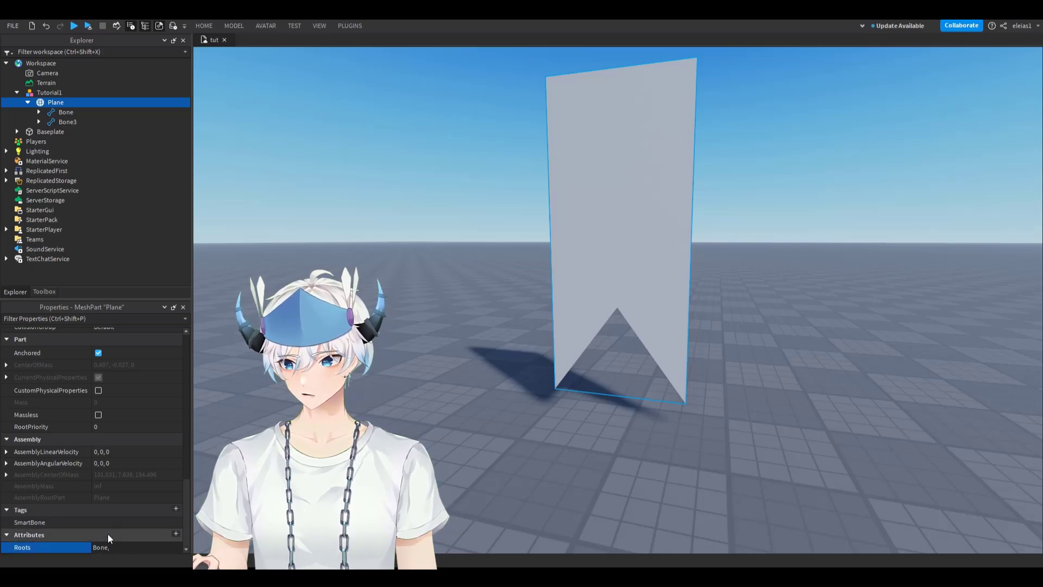
pyautogui.write('Bone3')
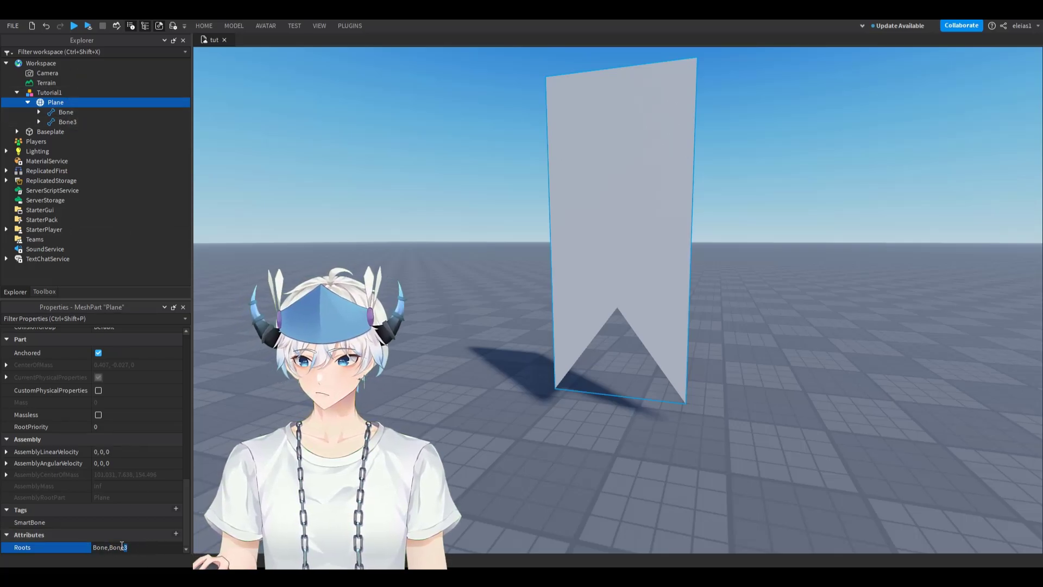
pyautogui.press('Return')
# Delete the duplicate Bone3 under Plane and reselect the Plane mesh
pyautogui.click(60, 121)
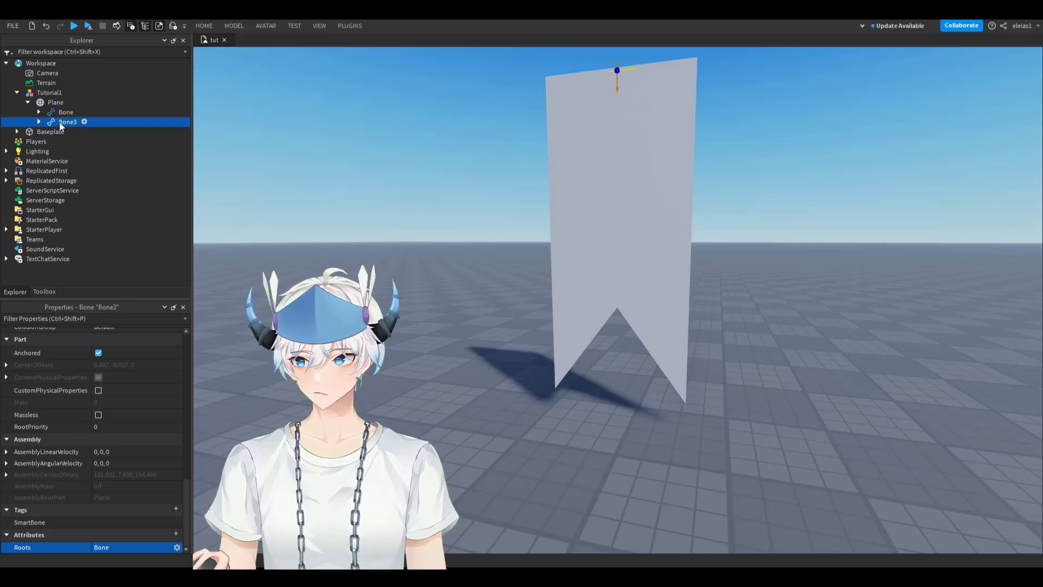
pyautogui.press('Delete')
pyautogui.click(55, 102)
# Add a number attribute named WindInfluence to the Plane mesh and set its value to 30
pyautogui.scroll(-10, 112, 543)
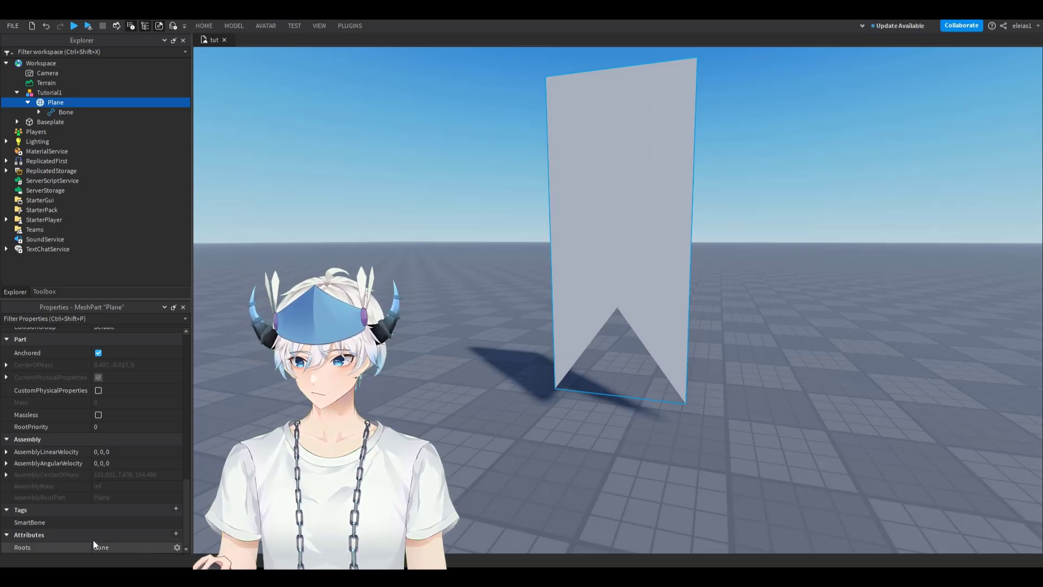
pyautogui.click(176, 534)
pyautogui.click(507, 296)
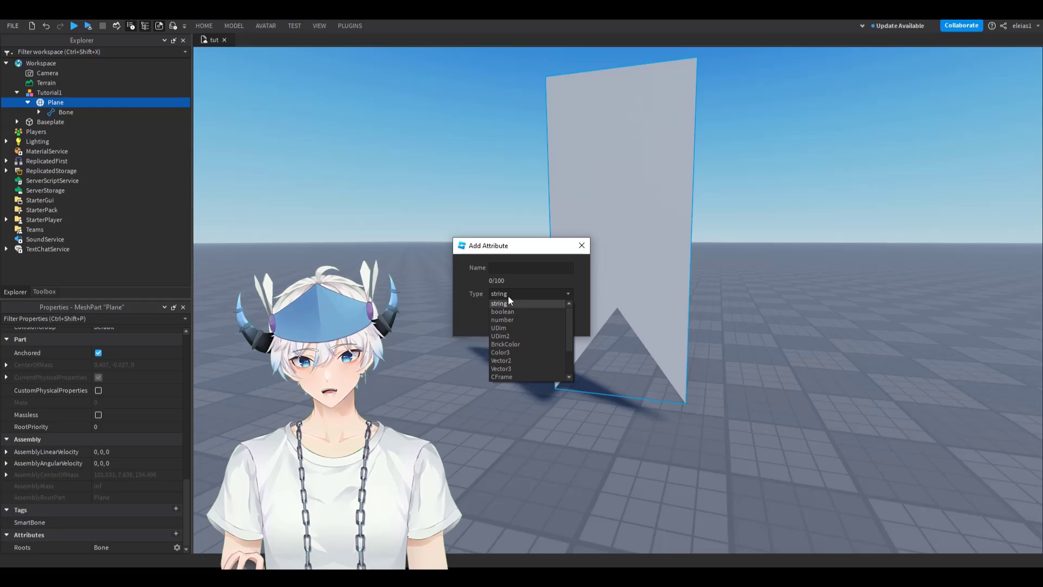
pyautogui.click(525, 321)
pyautogui.write('WindInfluence')
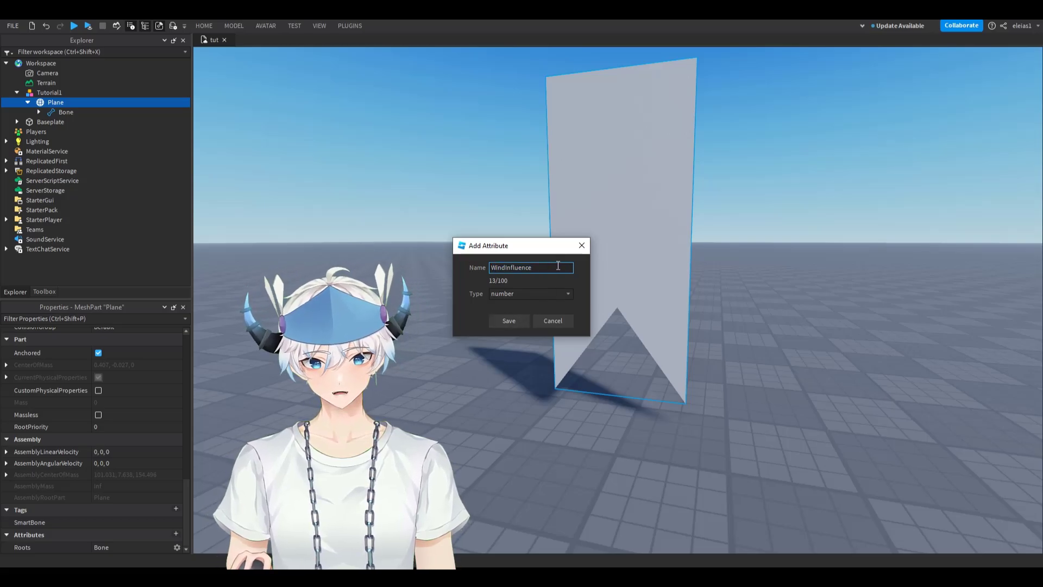
pyautogui.click(509, 320)
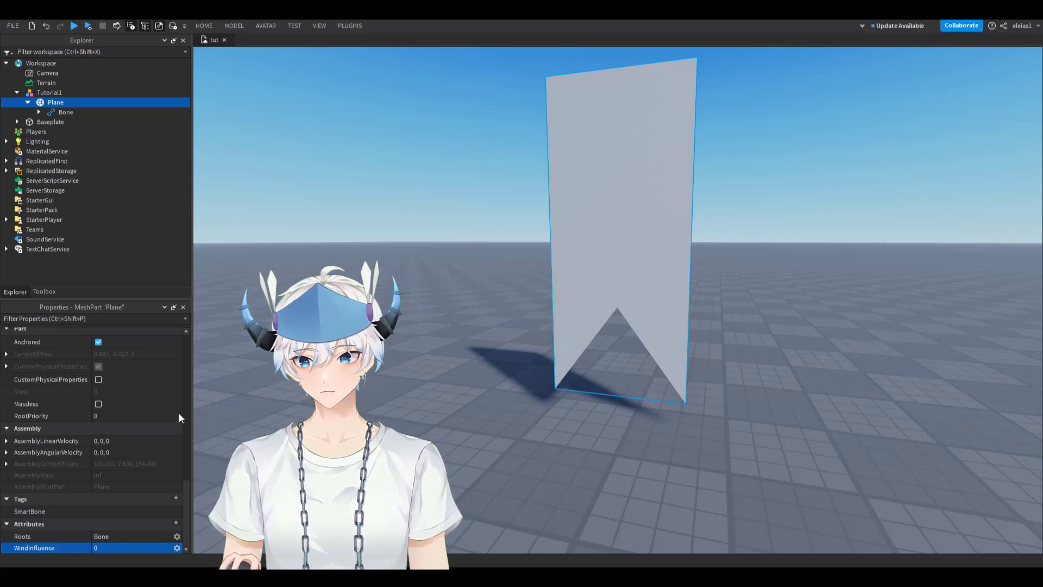
pyautogui.click(113, 546)
pyautogui.write('30')
pyautogui.press('Return')
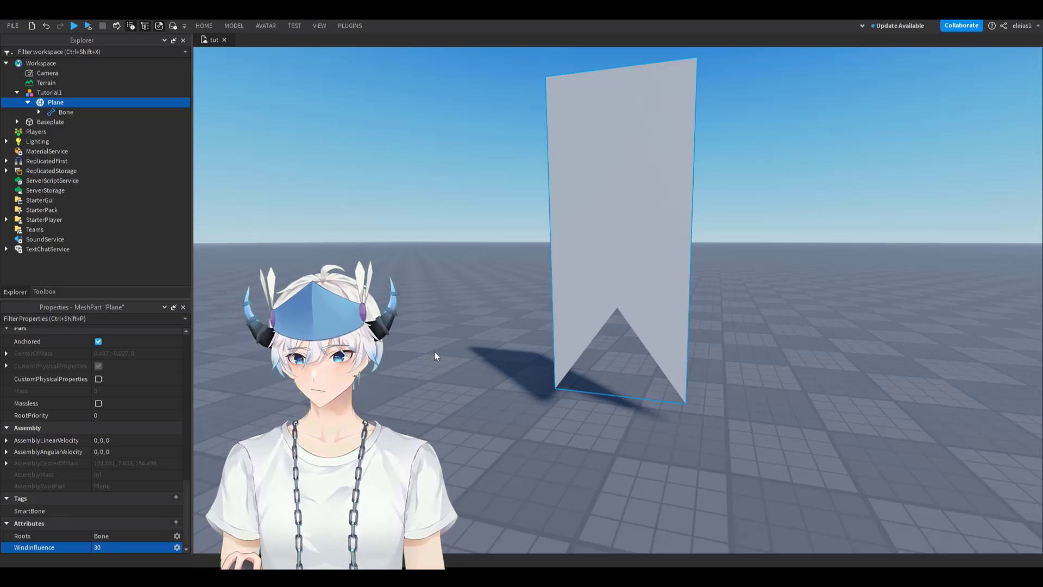
# Playtest the place, walk the character around the banner to check its wind motion, and stop the test
pyautogui.click(491, 182)
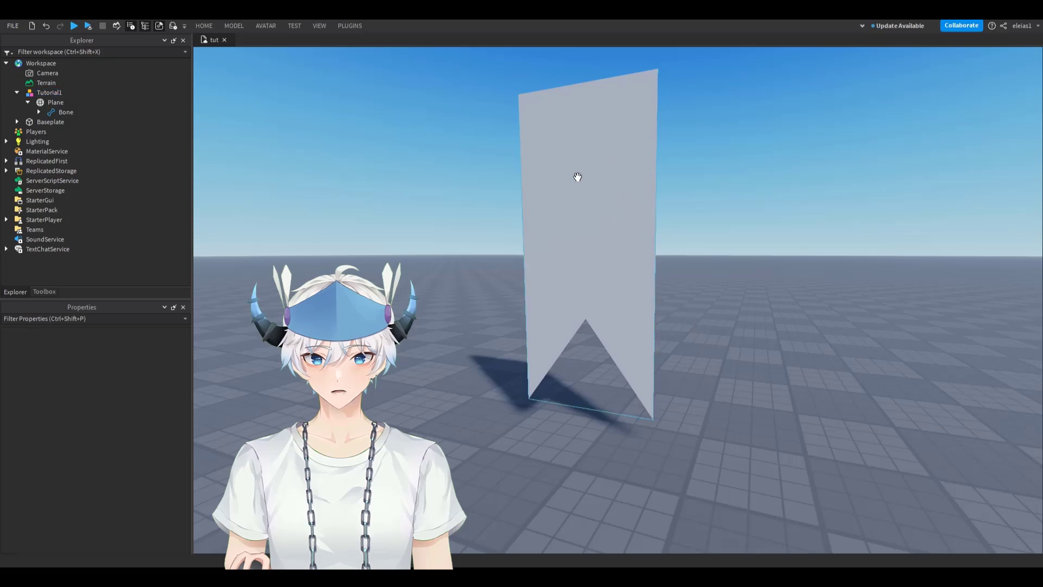
pyautogui.click(578, 177)
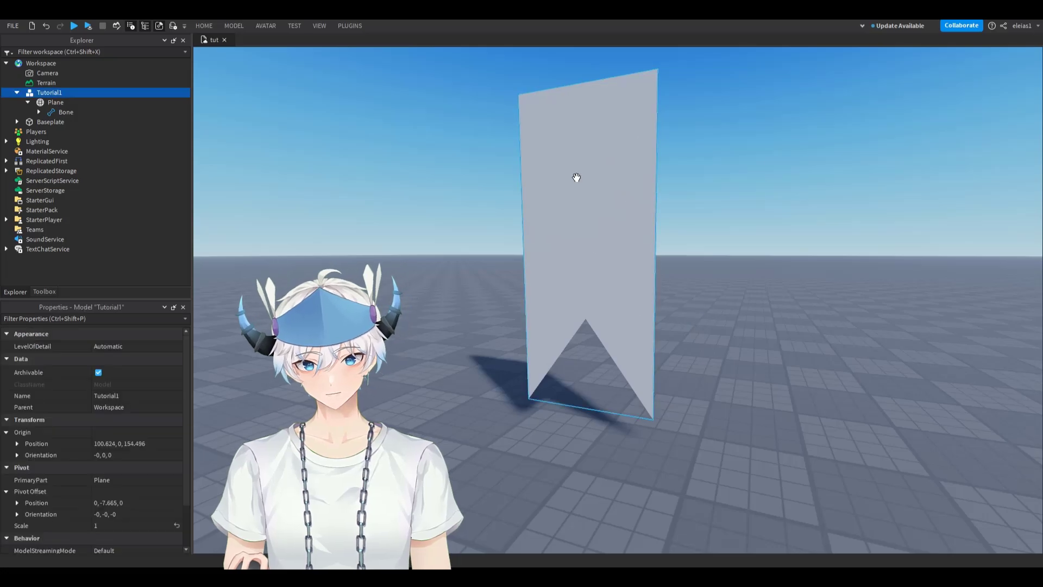
pyautogui.click(233, 26)
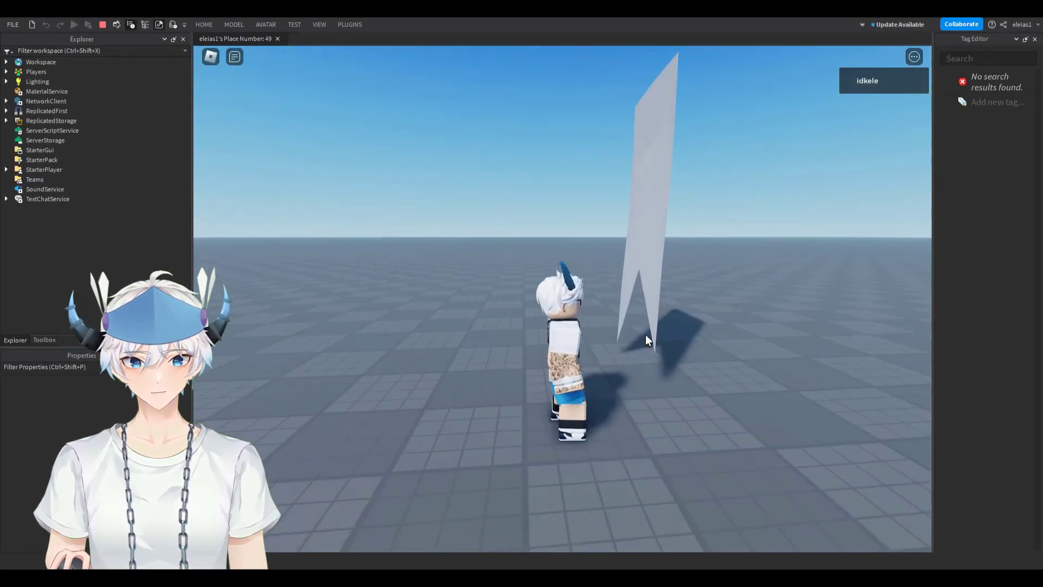
pyautogui.press('a')
pyautogui.moveTo(645, 334); pyautogui.dragTo(646, 335, button='right')
pyautogui.press('d')
pyautogui.press('shift')
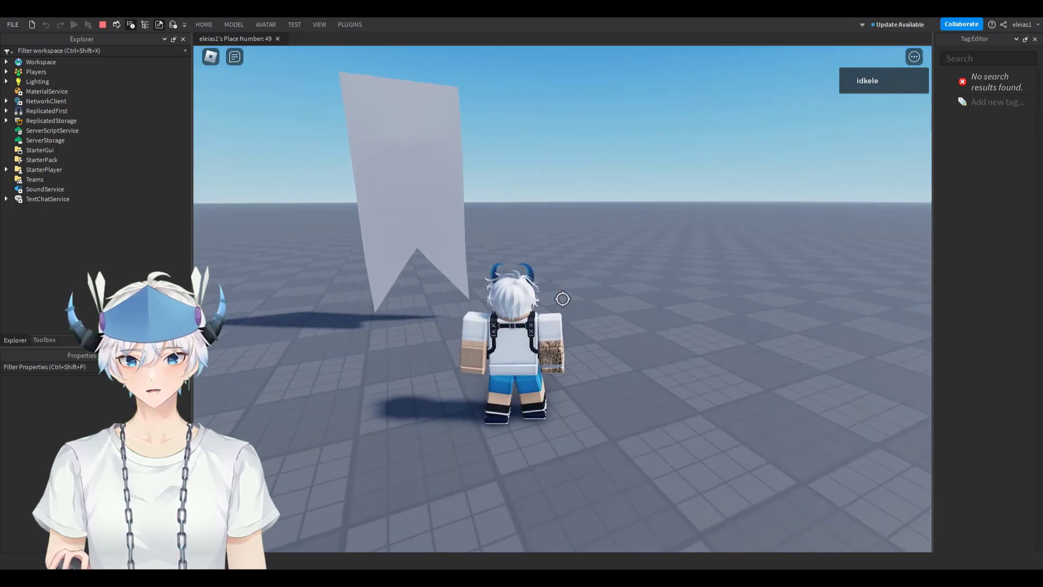
pyautogui.press('d')
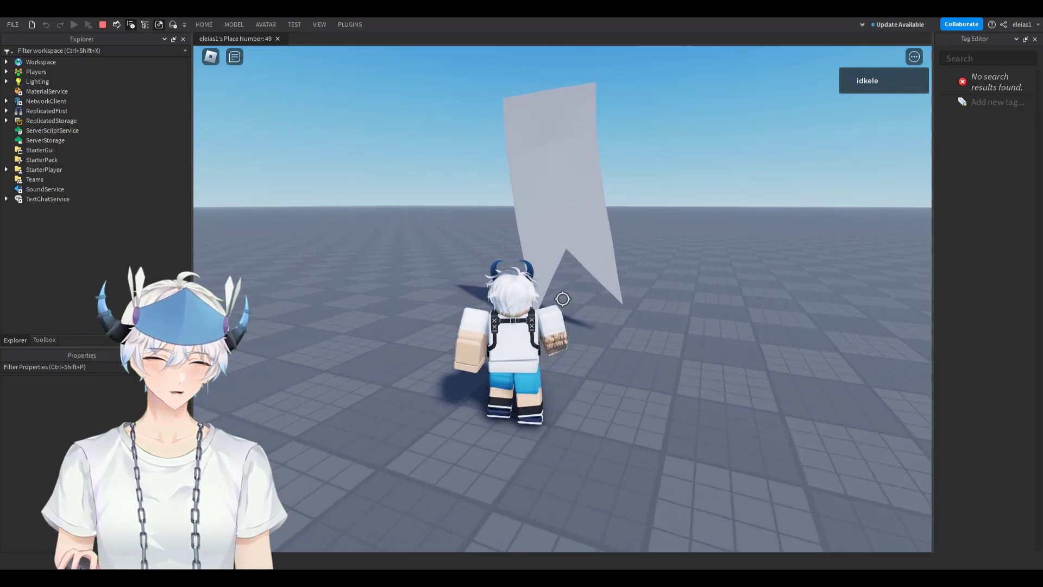
pyautogui.hotkey('shift', 'F5')
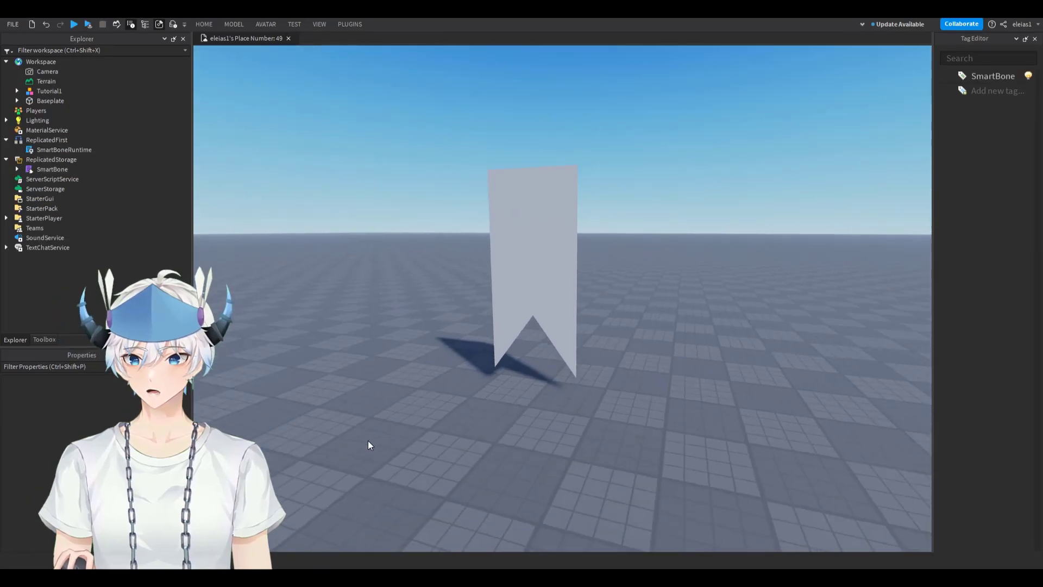
# Insert the Low Poly Rigged Tree from the rigged Tree search results and inspect its bones in the Animation Editor
pyautogui.click(44, 339)
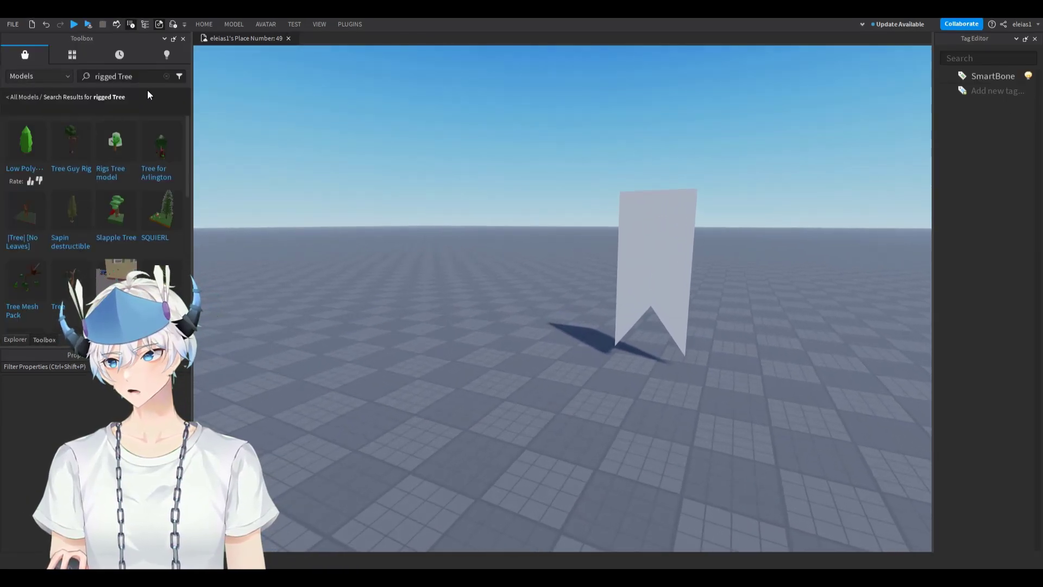
pyautogui.click(24, 142)
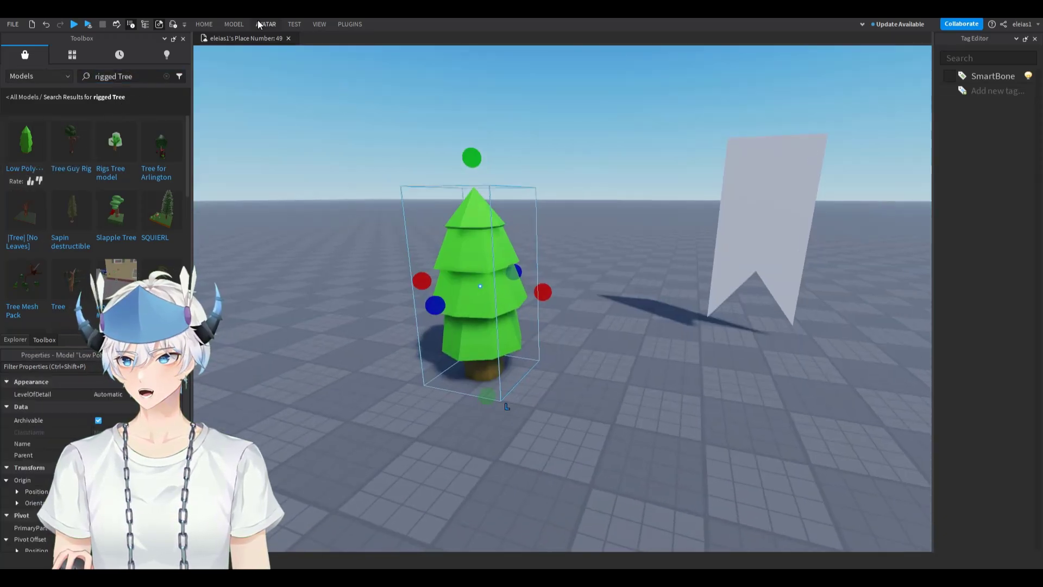
pyautogui.click(266, 24)
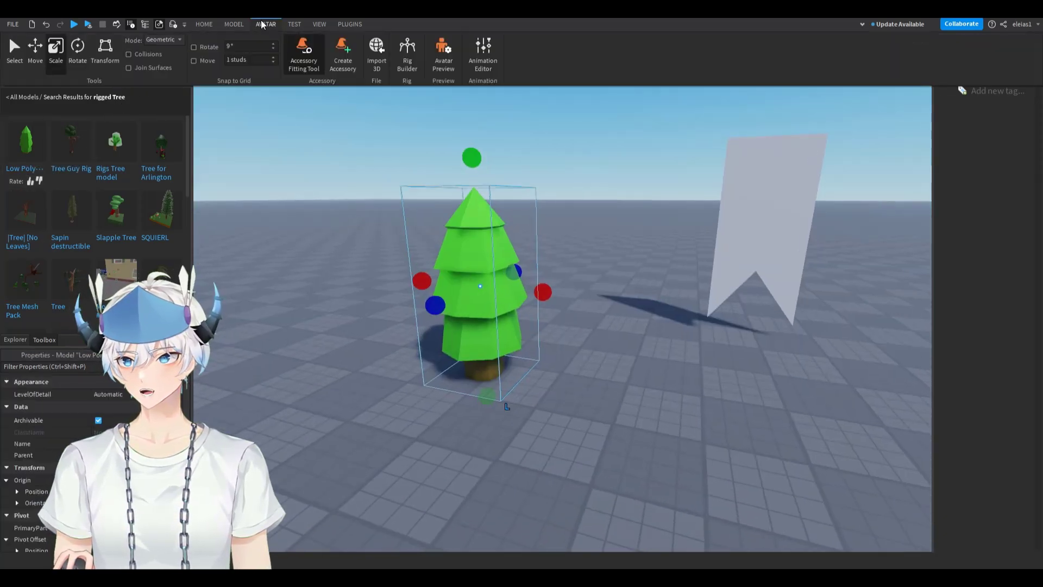
pyautogui.click(483, 52)
pyautogui.click(516, 231)
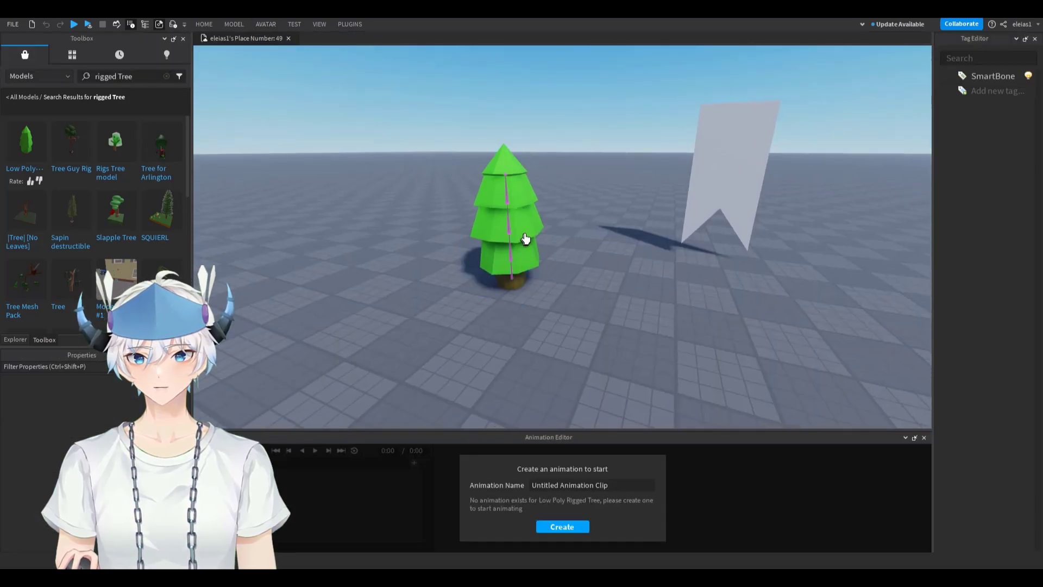
pyautogui.scroll(5, 516, 181)
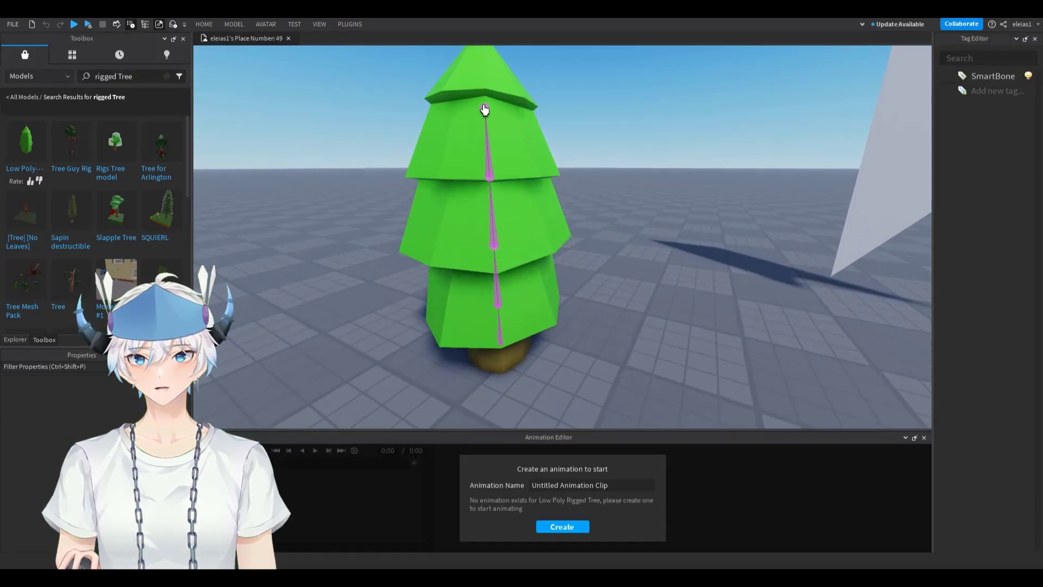
pyautogui.click(923, 437)
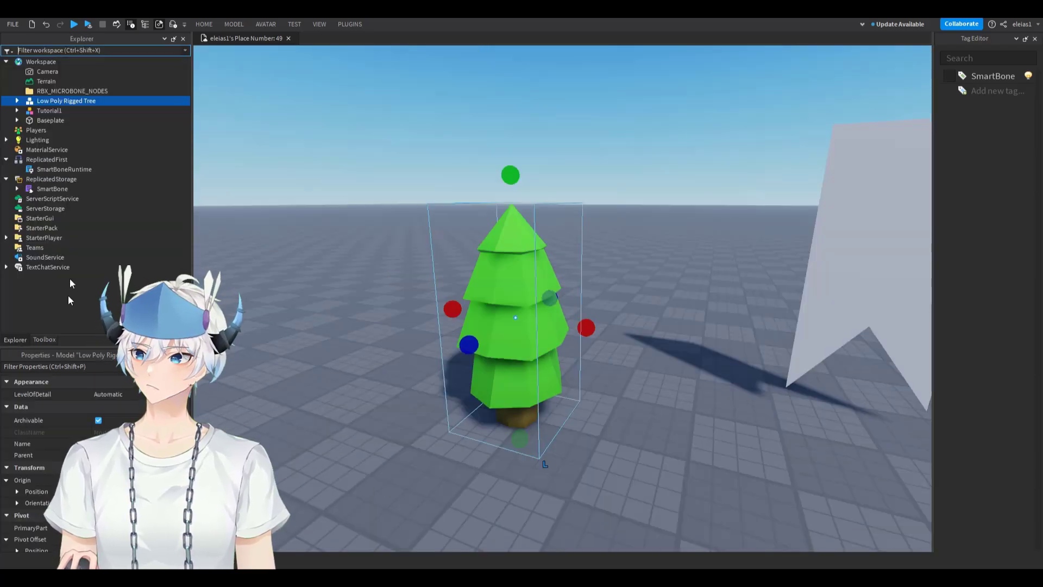
# Delete the RBX_MICROBONE_NODES folder from Workspace and the AnimationController from Low Poly Rigged Tree
pyautogui.click(48, 92)
pyautogui.press('Delete')
pyautogui.doubleClick(49, 93)
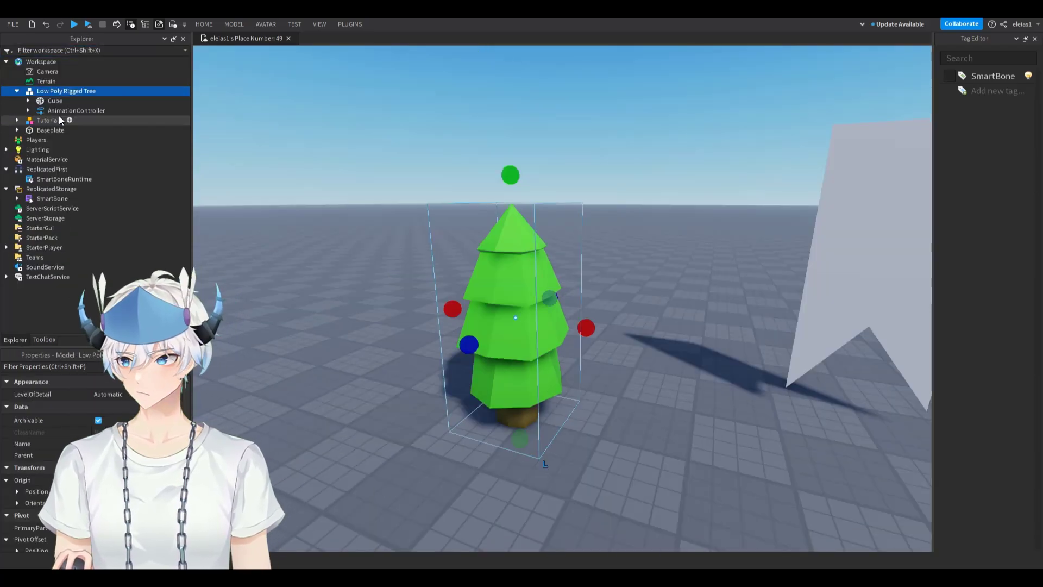
pyautogui.click(49, 111)
pyautogui.press('Delete')
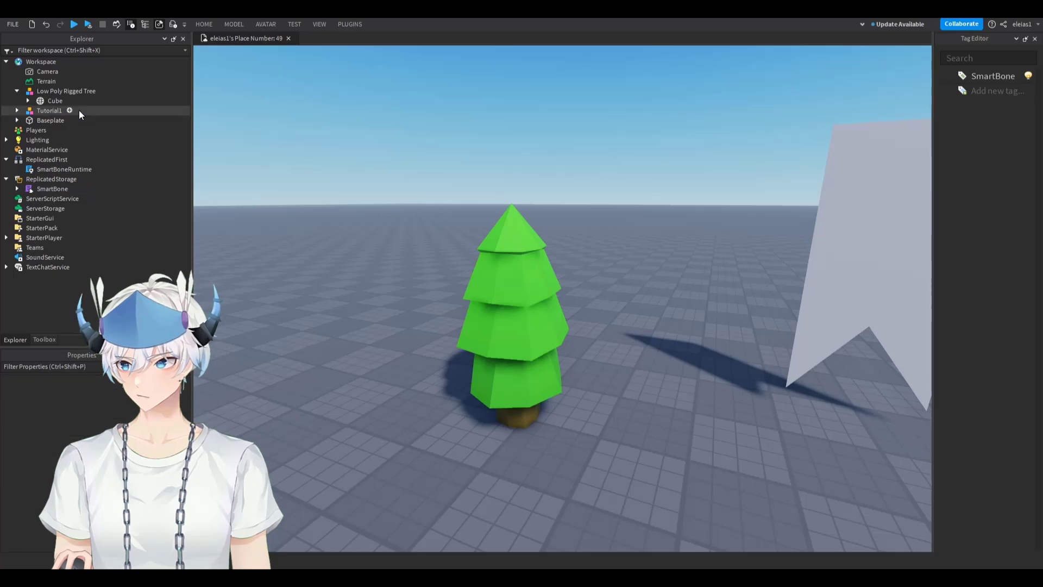
# Assign the SmartBone tag to the tree's Cube mesh and add a string attribute named Roots with the value Bone
pyautogui.click(50, 101)
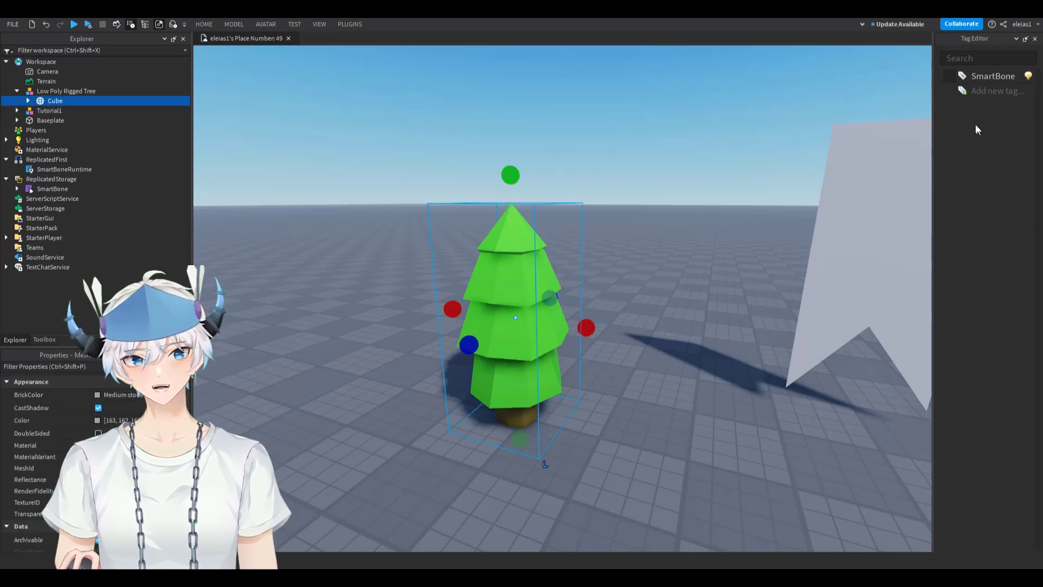
pyautogui.click(948, 79)
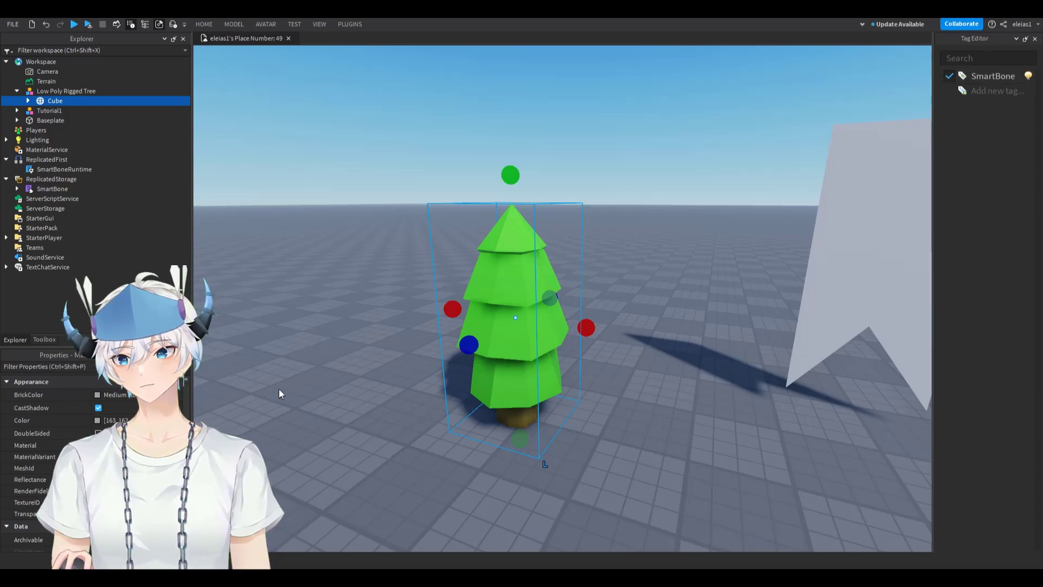
pyautogui.moveTo(186, 402); pyautogui.dragTo(188, 534)
pyautogui.click(176, 532)
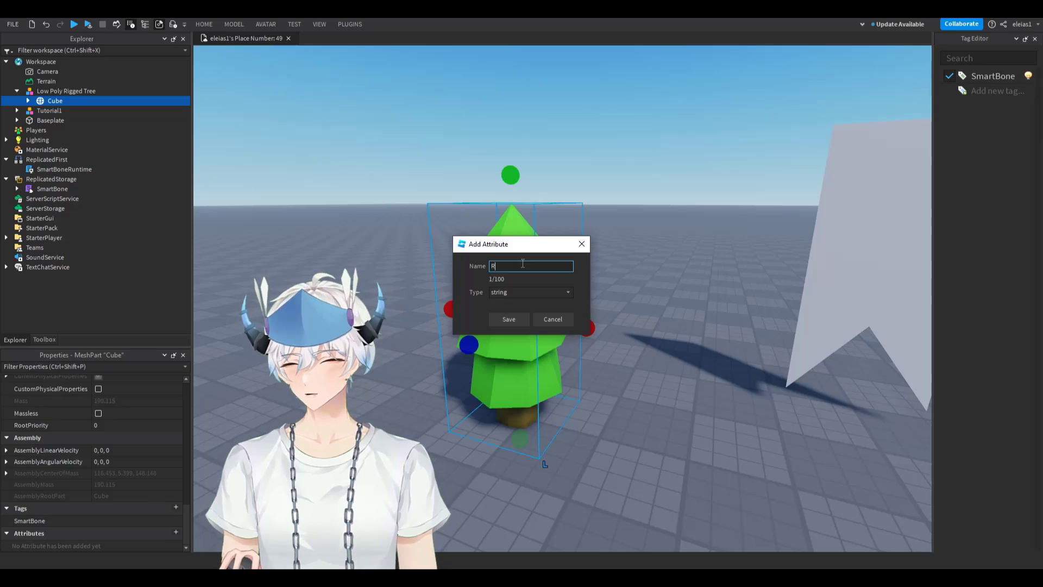
pyautogui.click(507, 319)
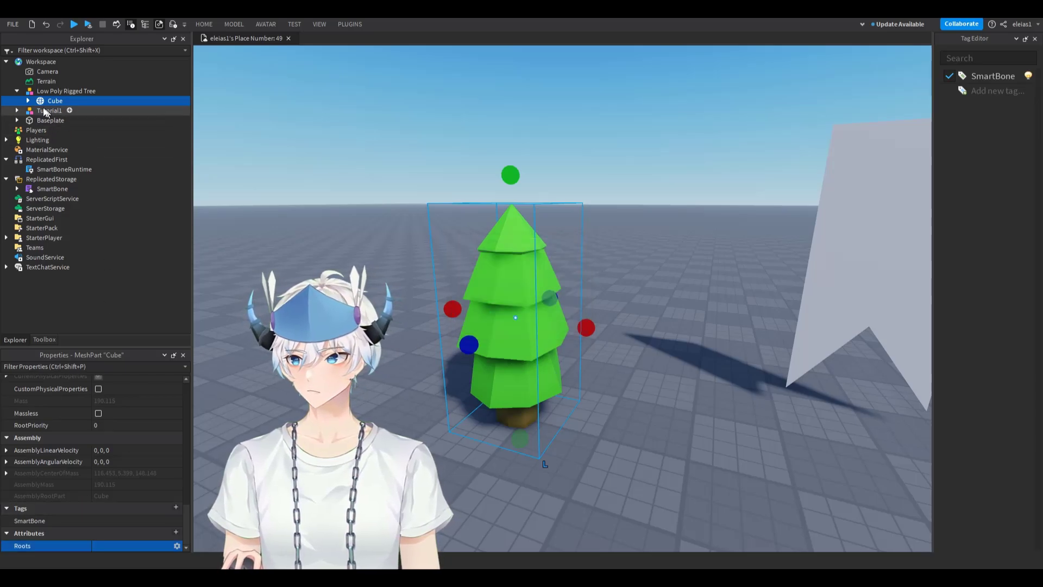
pyautogui.click(99, 541)
pyautogui.write('Bone')
pyautogui.press('Return')
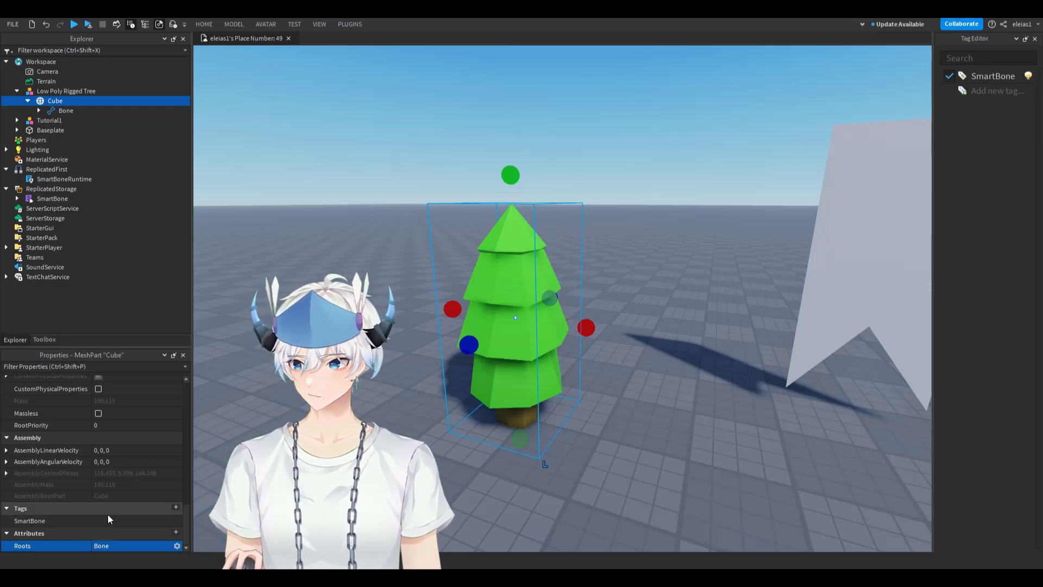
# Add a number attribute named WindInfluence to the tree's Cube mesh and set its value to 1
pyautogui.click(176, 533)
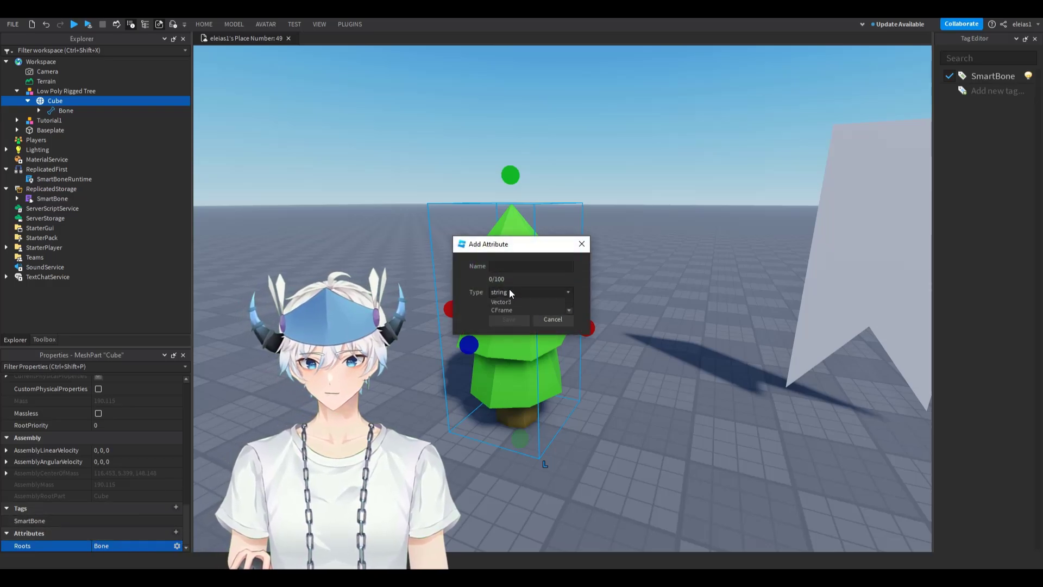
pyautogui.click(509, 289)
pyautogui.click(512, 318)
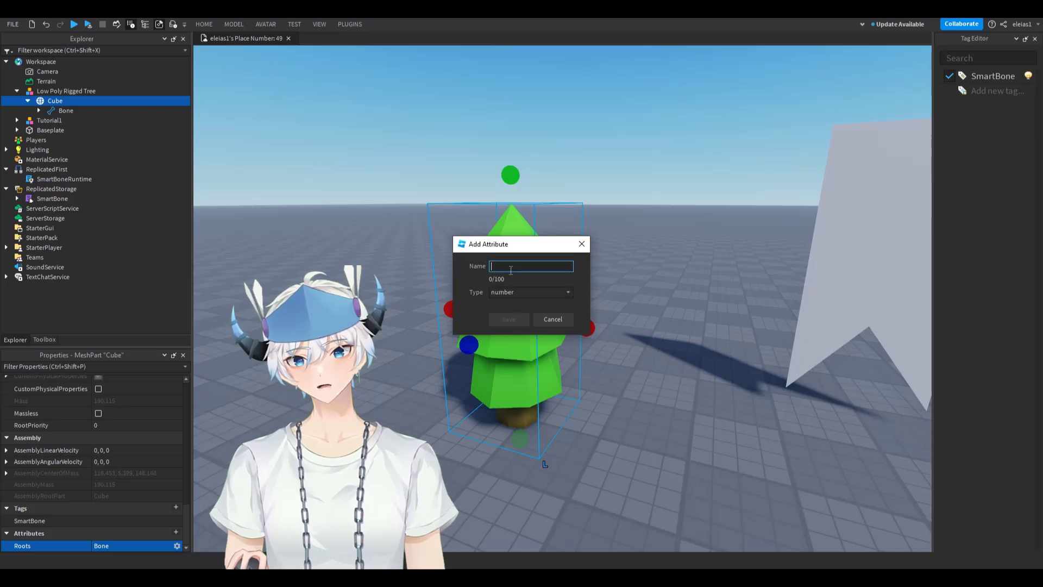
pyautogui.write('WindInfluence')
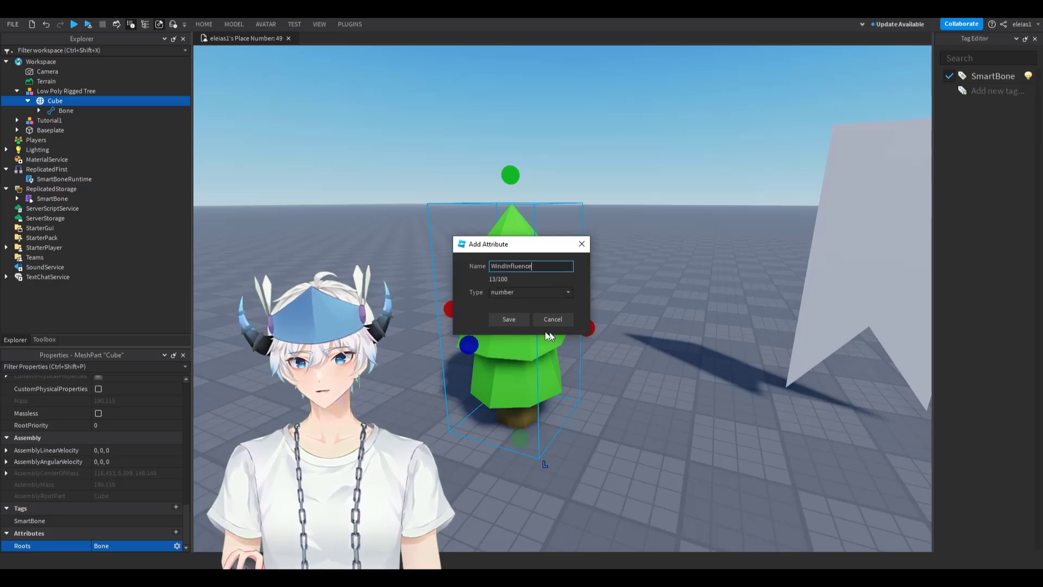
pyautogui.press('Return')
pyautogui.click(112, 545)
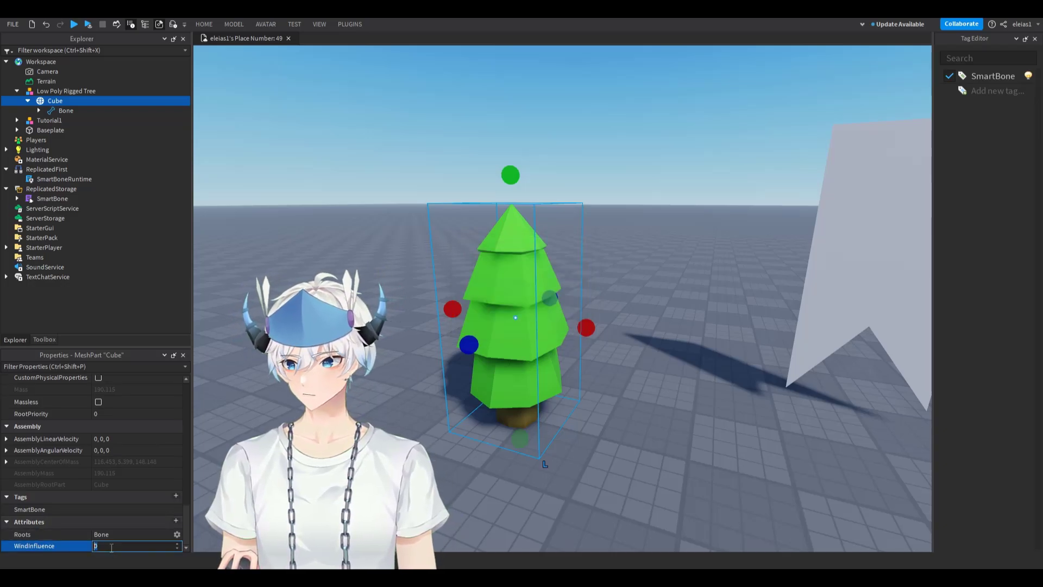
pyautogui.write('1')
pyautogui.press('Return')
# Playtest the place and move the character around the tree and banner to compare how they sway in the wind
pyautogui.press('d')
pyautogui.moveTo(543, 395); pyautogui.dragTo(589, 403)
pyautogui.click(539, 497)
pyautogui.scroll(2, 538, 497)
pyautogui.click(88, 26)
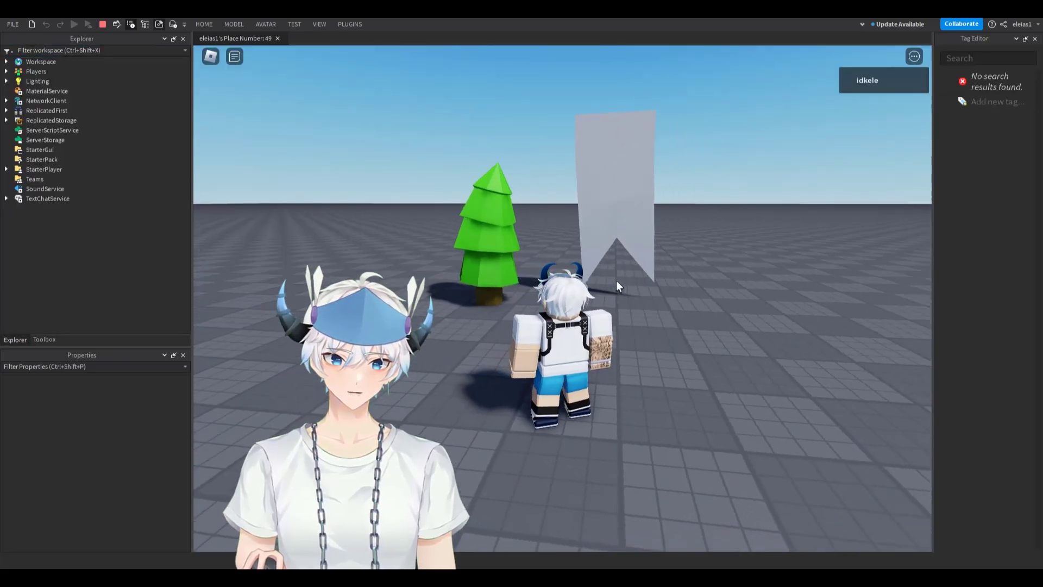
pyautogui.press('a')
pyautogui.scroll(5, 491, 282)
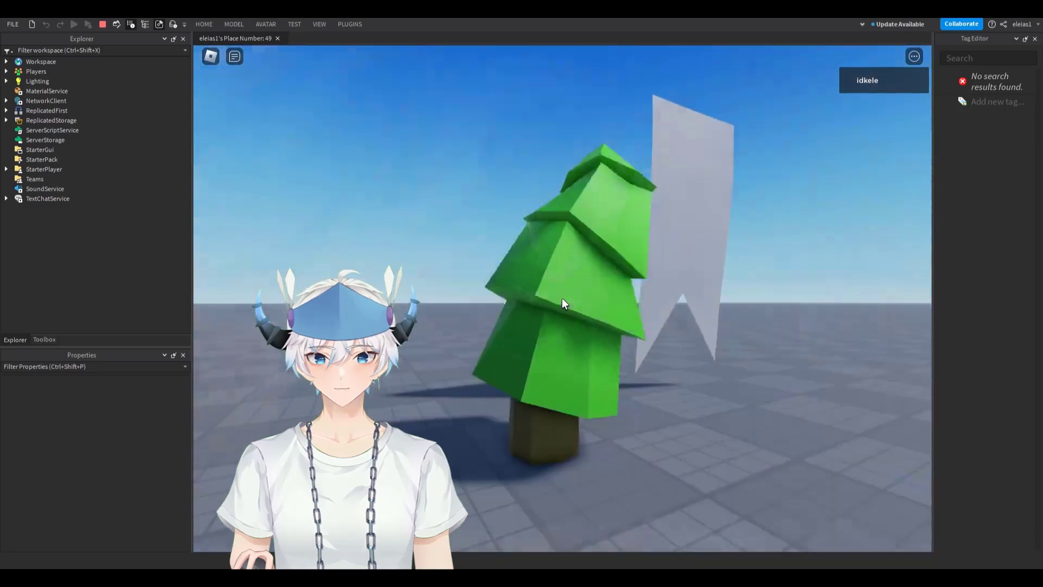
pyautogui.press('s')
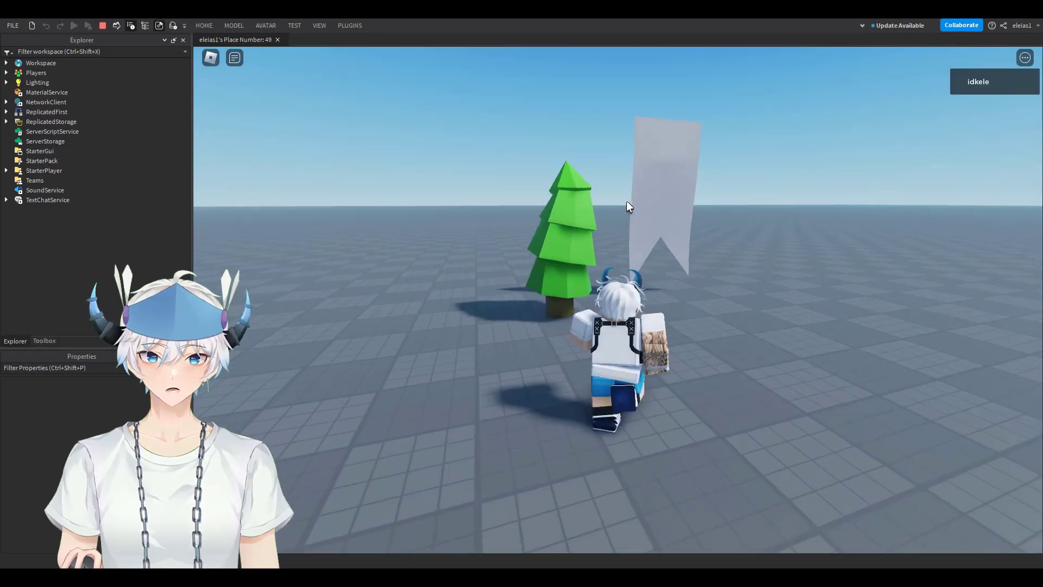
# Compare the tree and banner sway with the camera close and far away, and stop the playtest
pyautogui.press('w')
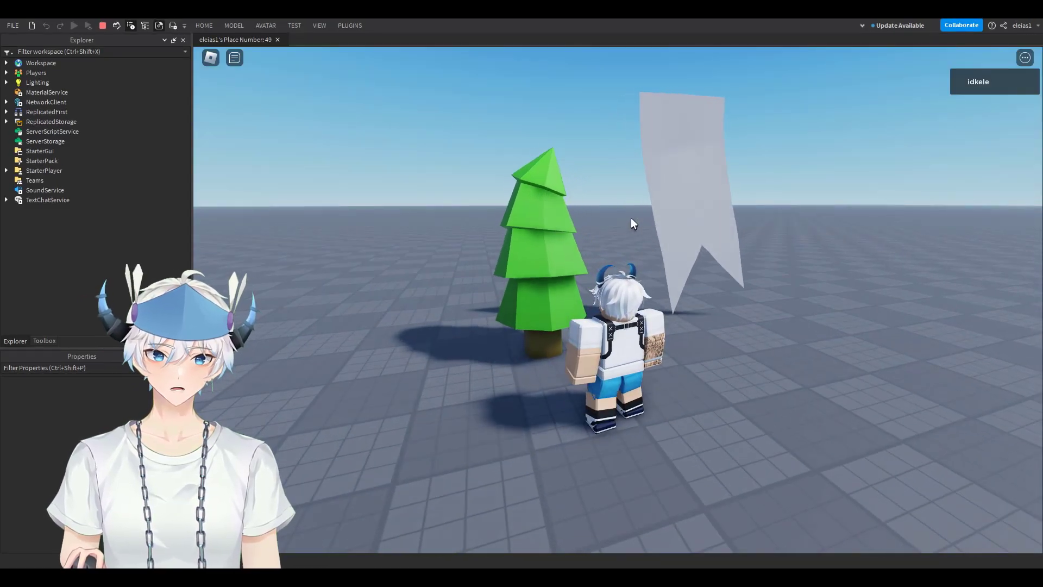
pyautogui.scroll(-10, 600, 268)
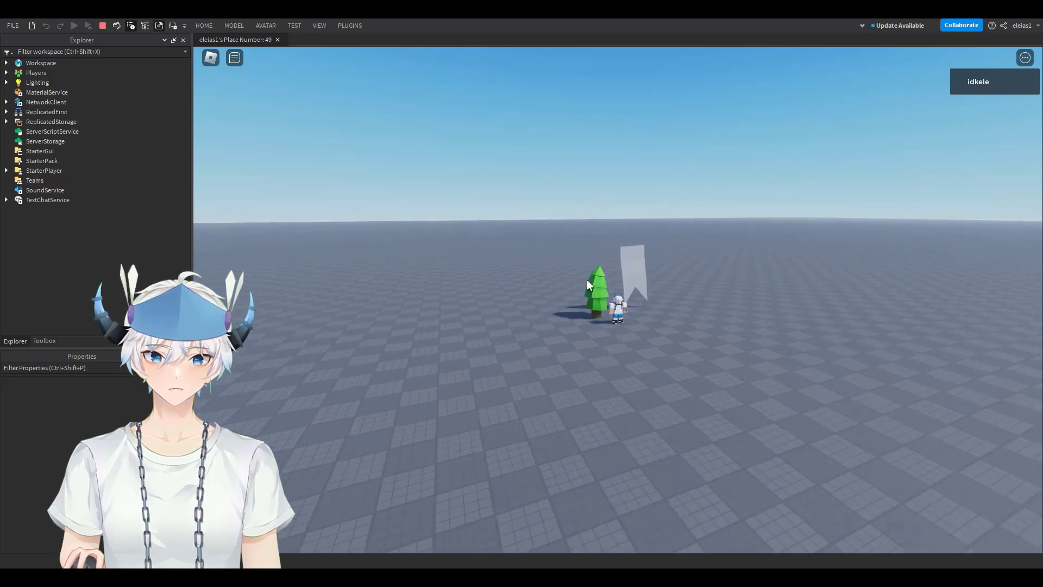
pyautogui.moveTo(655, 304); pyautogui.dragTo(655, 293, button='right')
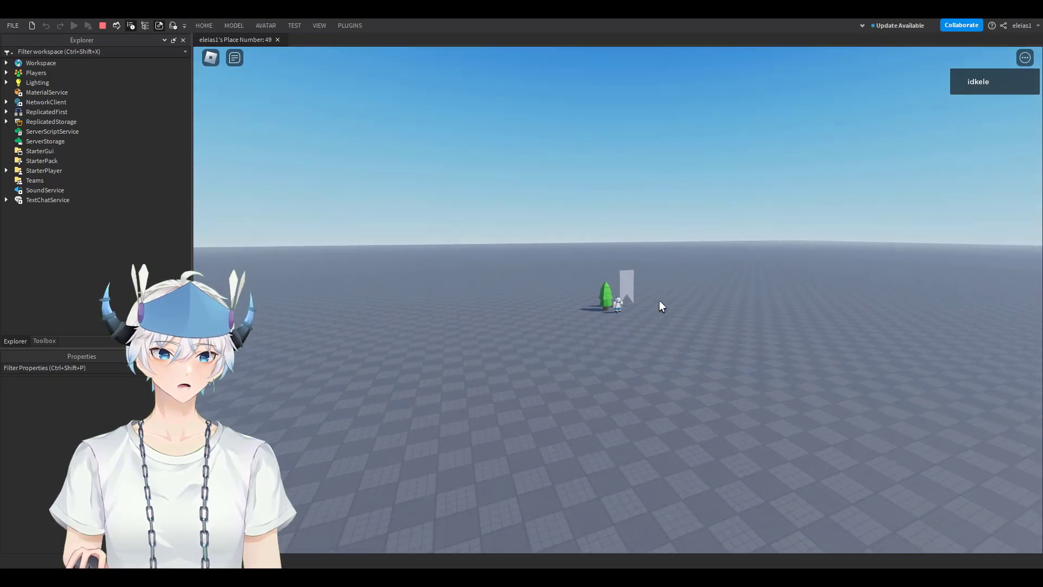
pyautogui.scroll(10, 644, 283)
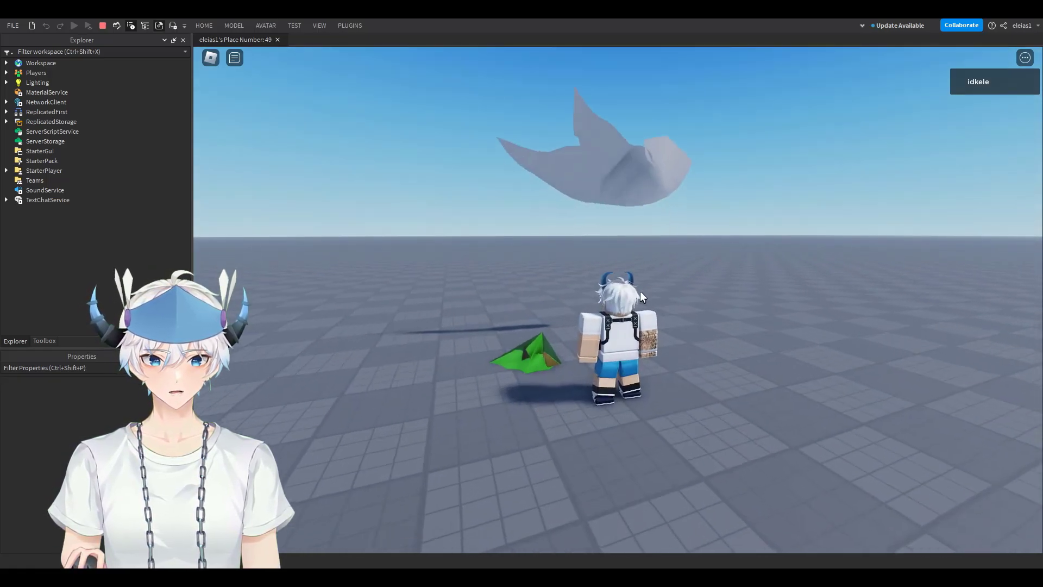
pyautogui.press('s')
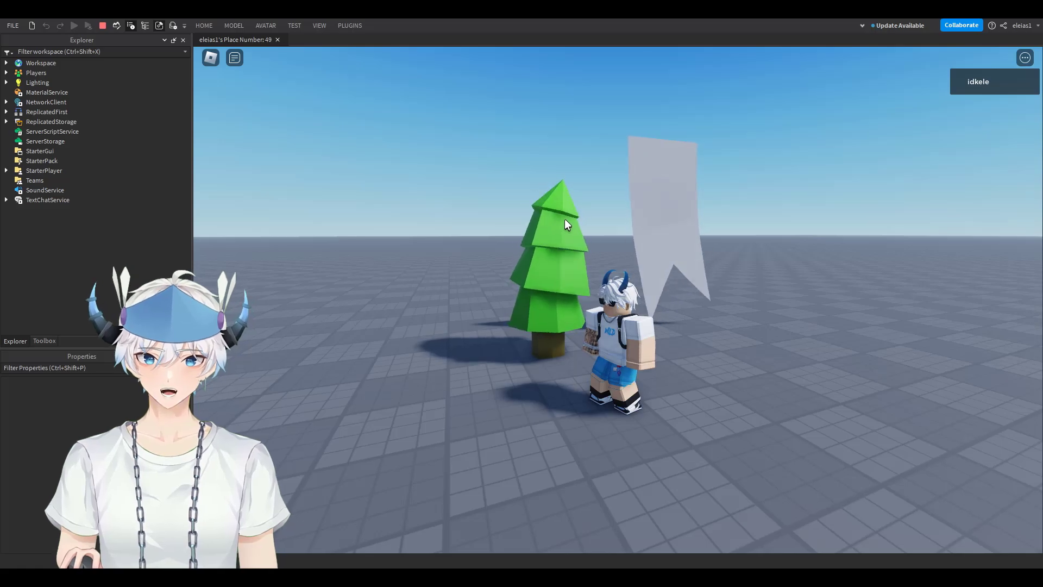
pyautogui.scroll(-6, 563, 220)
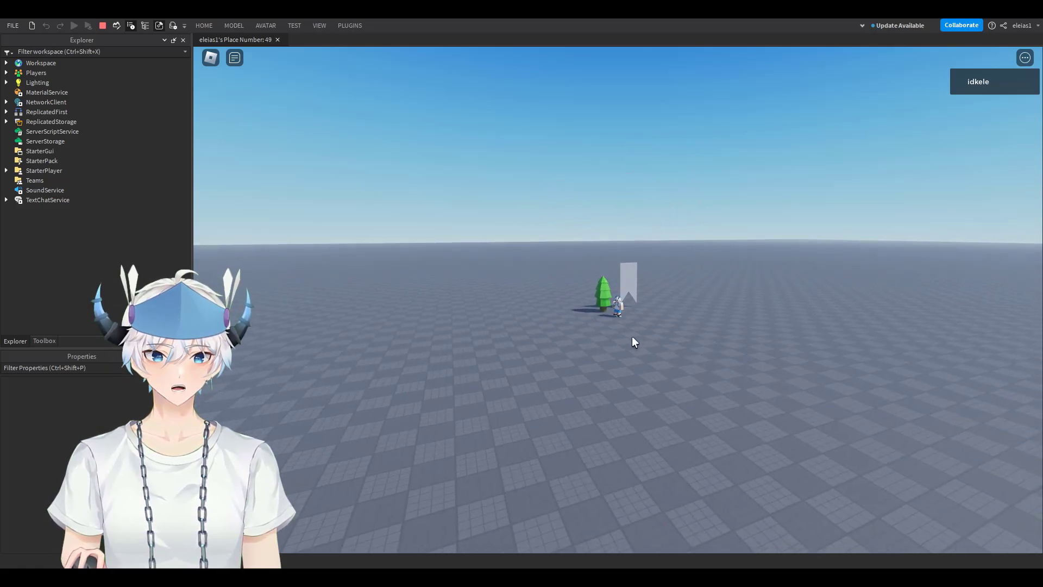
pyautogui.hotkey('shift', 'F5')
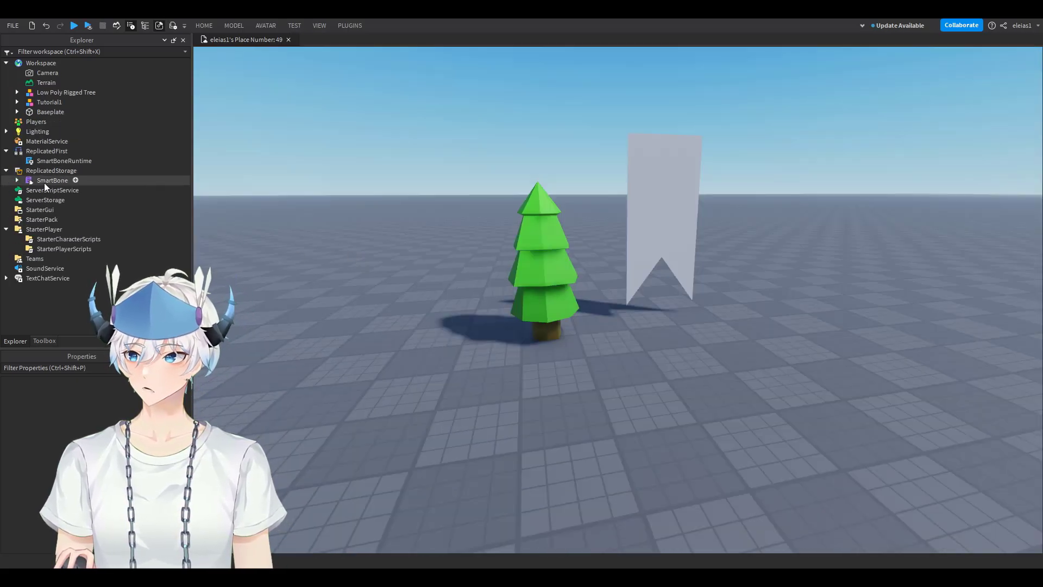
# Check the ActivationDistance value in SmartBone's DefaultSettings module script and close the script
pyautogui.click(17, 180)
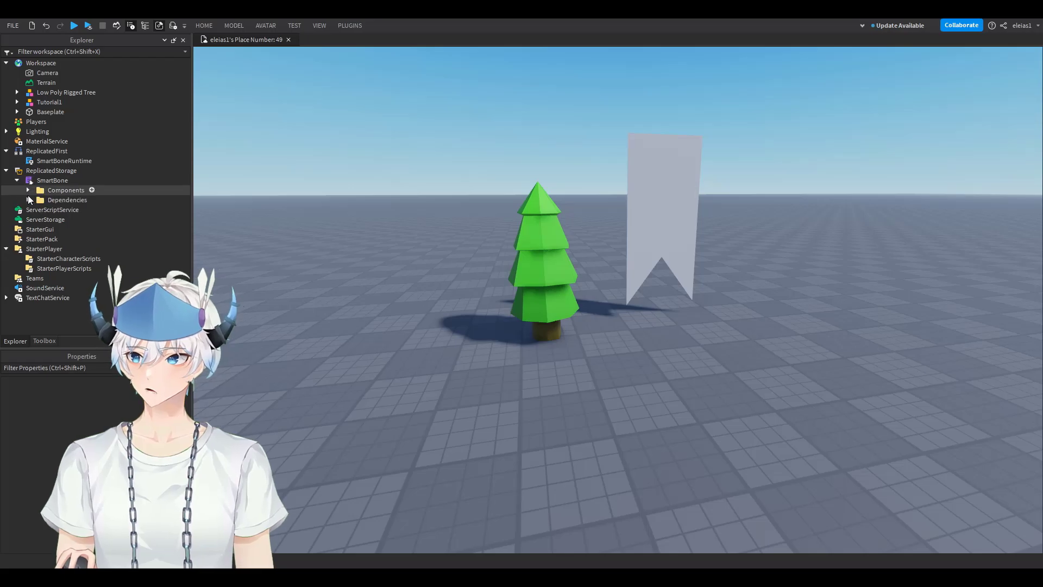
pyautogui.click(29, 199)
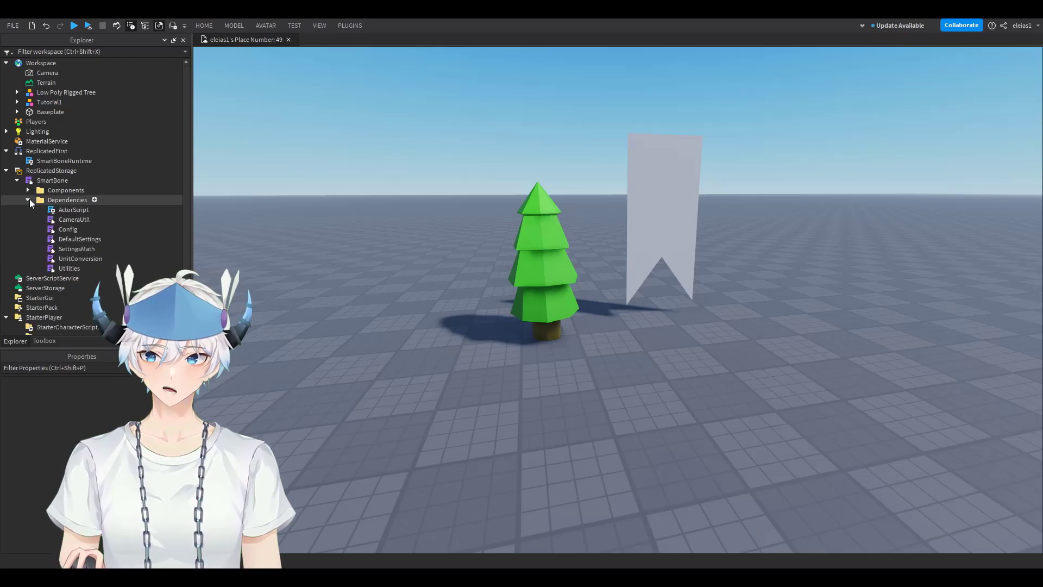
pyautogui.doubleClick(76, 239)
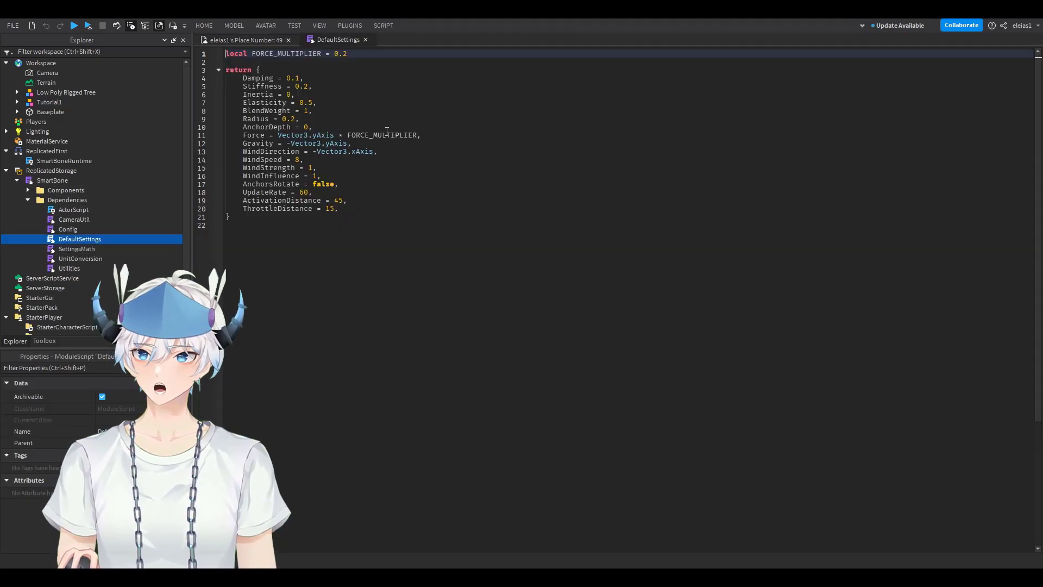
pyautogui.doubleClick(254, 201)
pyautogui.doubleClick(338, 201)
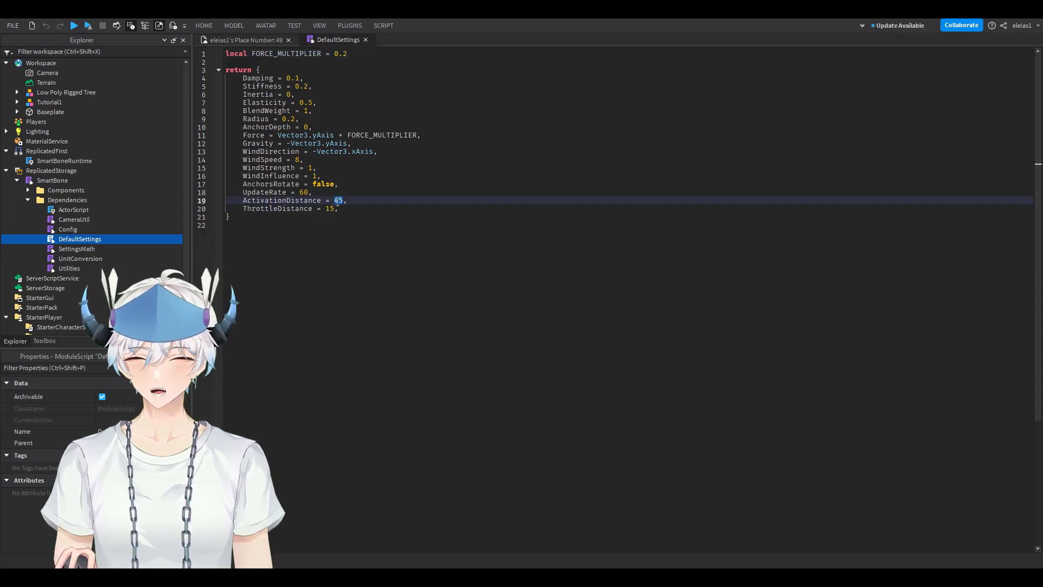
pyautogui.click(366, 40)
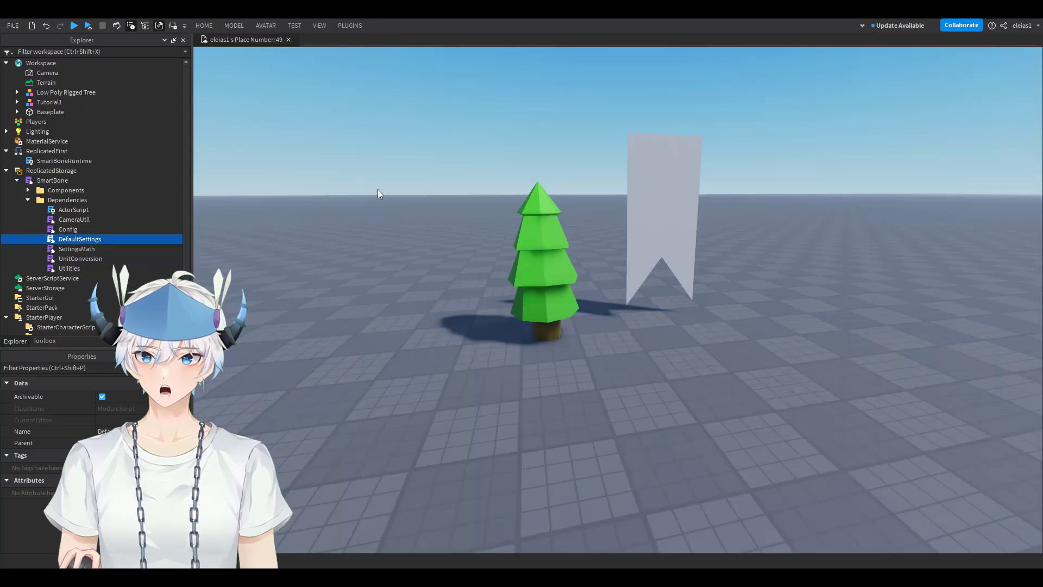
# Playtest the place again and view the tree and banner wind motion from near and far camera distances
pyautogui.press('w')
pyautogui.press('F5')
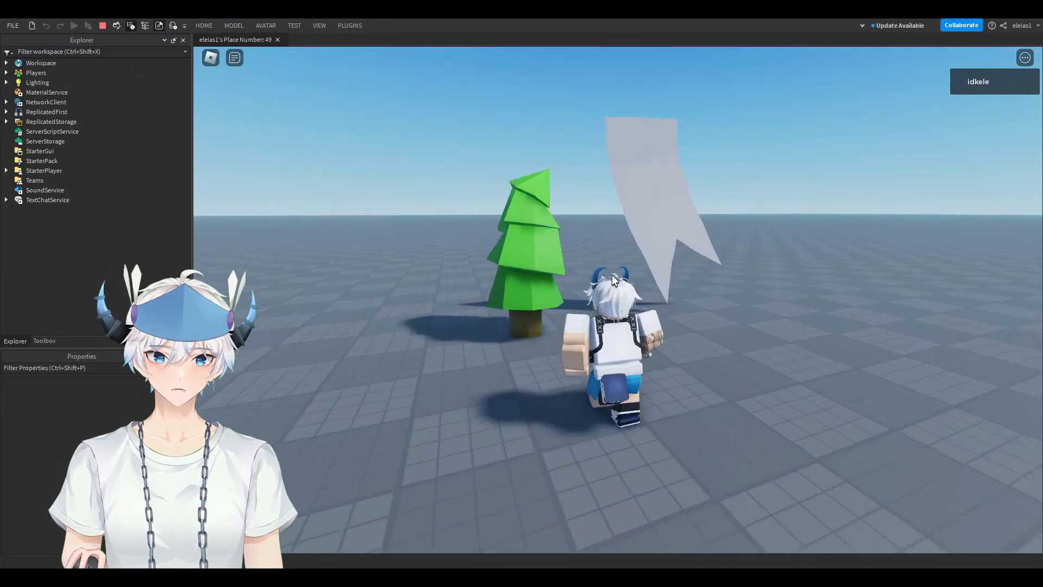
pyautogui.scroll(-10, 624, 201)
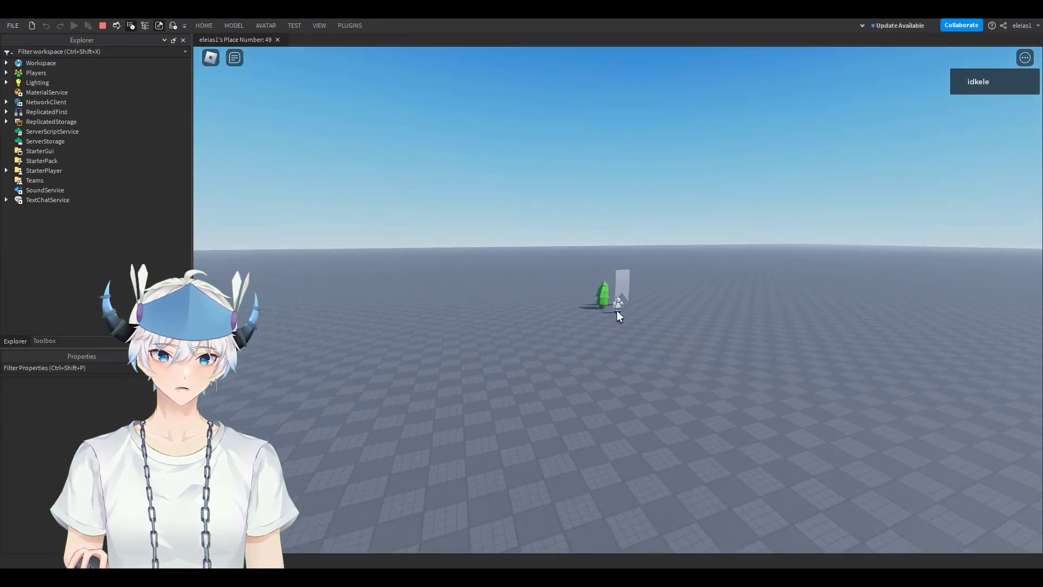
pyautogui.scroll(8, 624, 201)
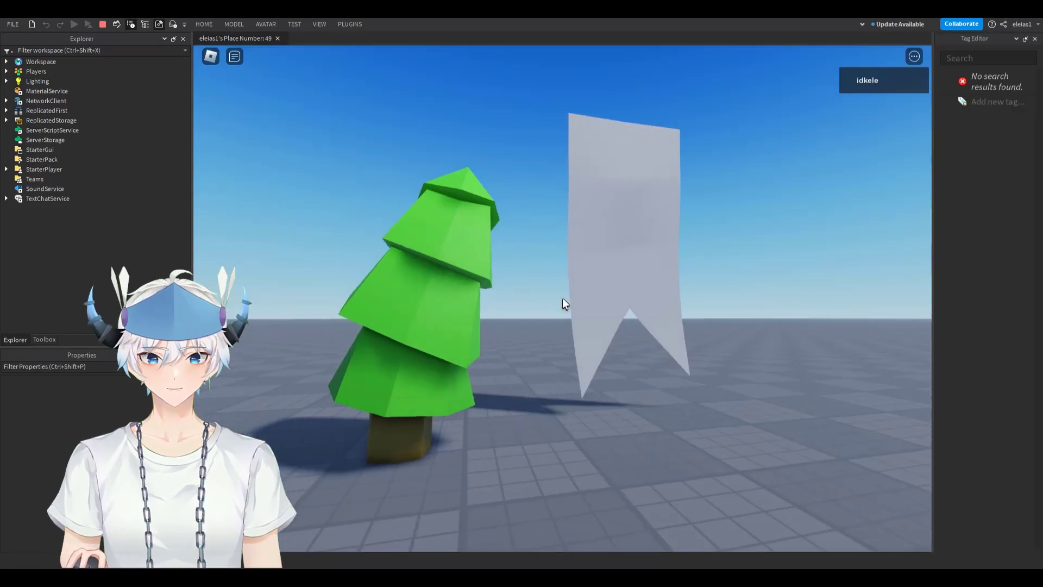
pyautogui.scroll(-5, 562, 298)
pyautogui.press('s')
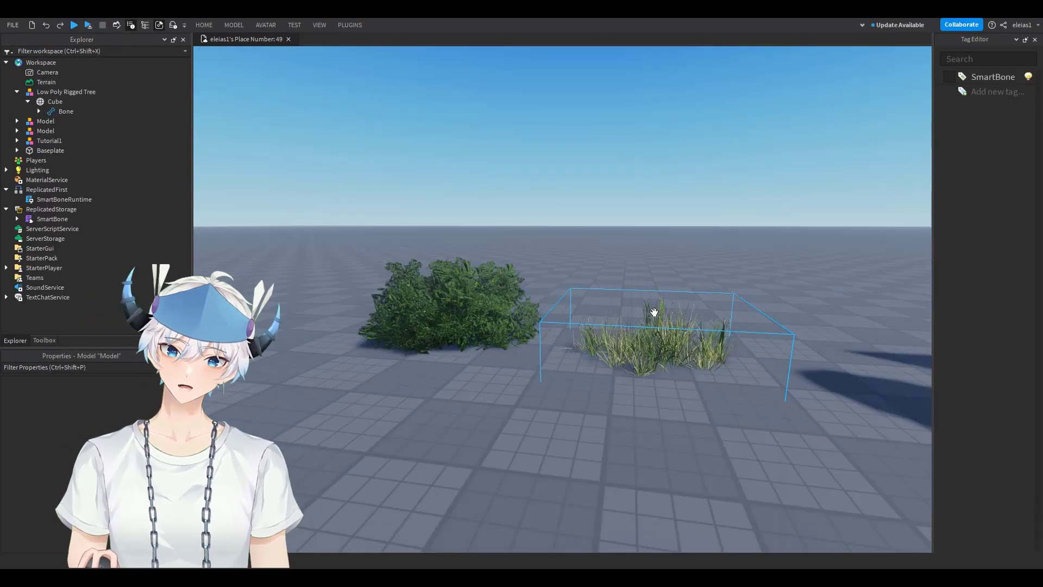
# Expand the grass model in Workspace and examine its first LeafBall mesh in the scene
pyautogui.click(46, 121)
pyautogui.click(17, 121)
pyautogui.click(28, 130)
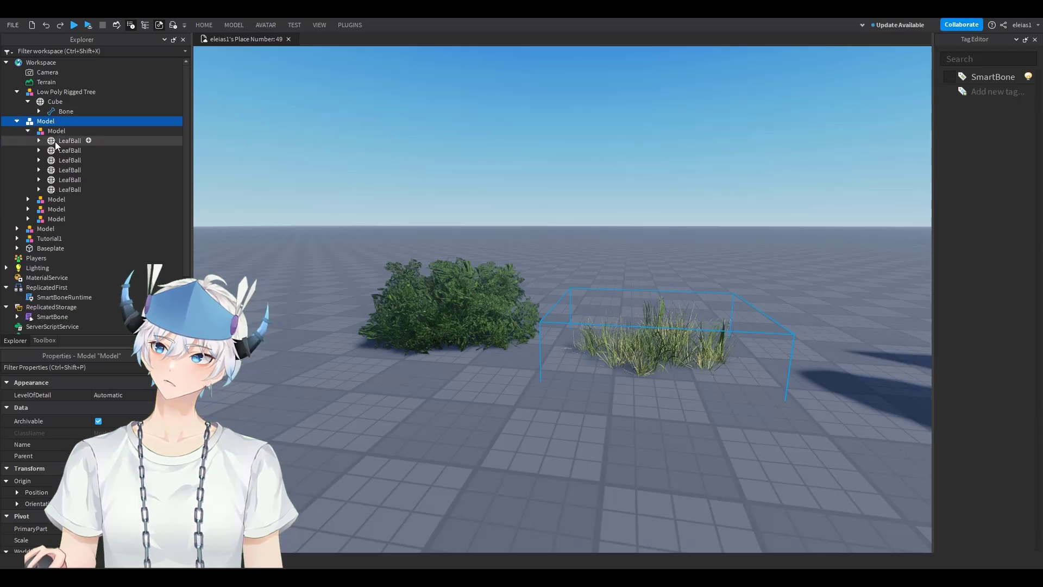
pyautogui.click(54, 141)
pyautogui.moveTo(407, 172); pyautogui.dragTo(431, 178, button='right')
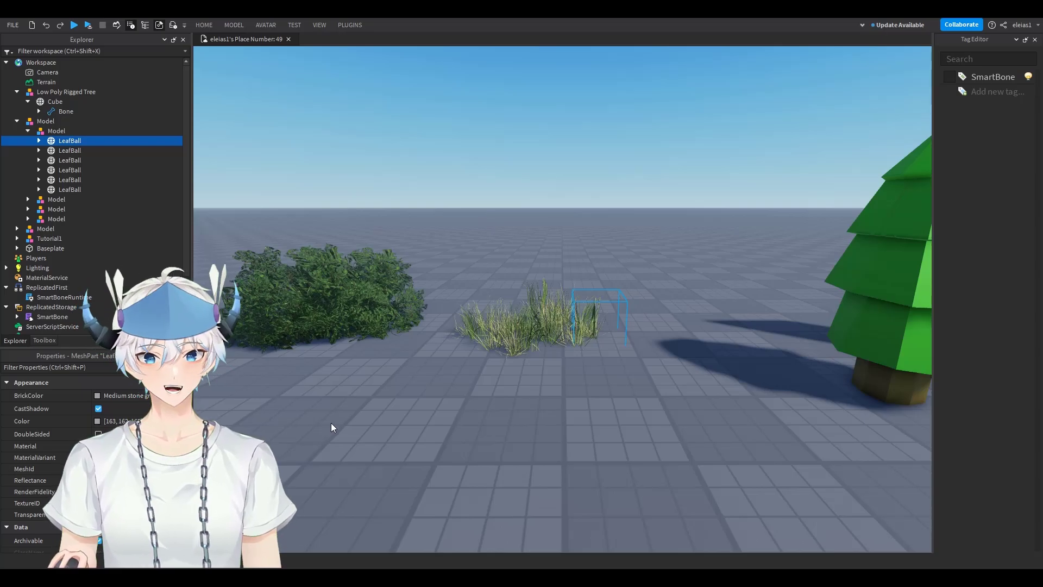
pyautogui.press('w')
# Move the WindController script from the Windw/Parts model into StarterPlayerScripts under StarterPlayer
pyautogui.click(44, 340)
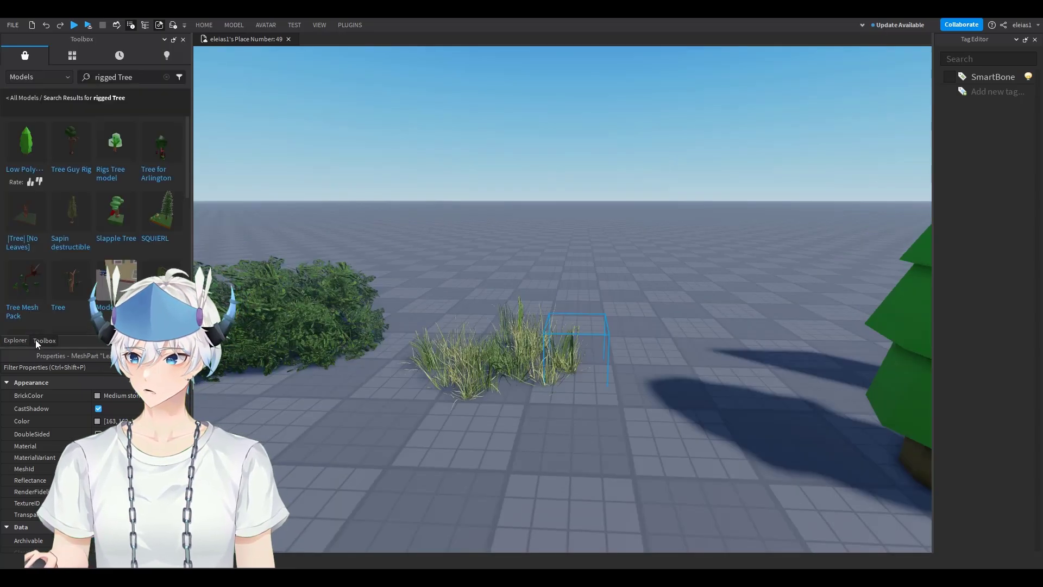
pyautogui.click(20, 340)
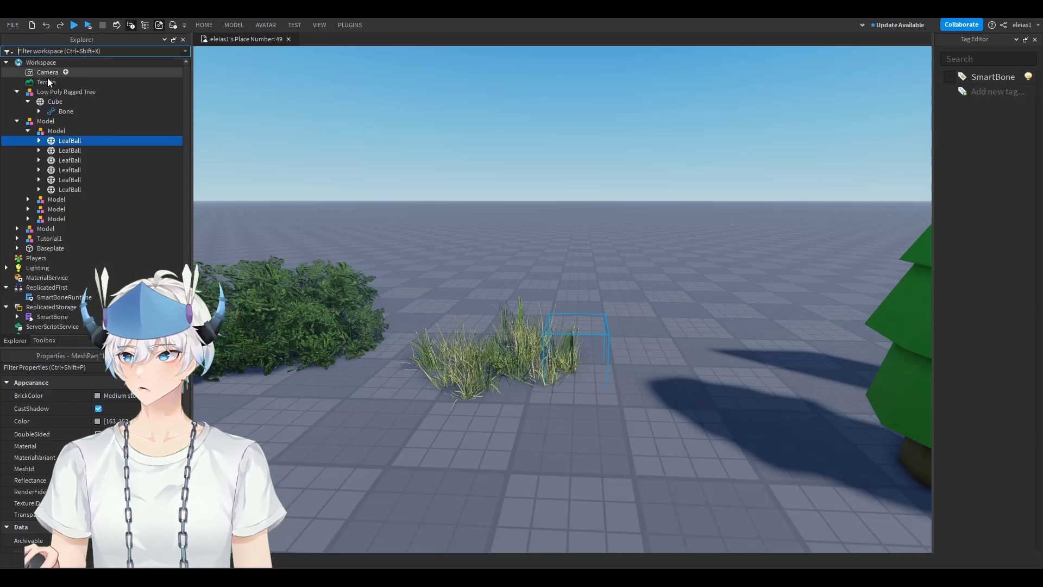
pyautogui.click(17, 91)
pyautogui.click(17, 101)
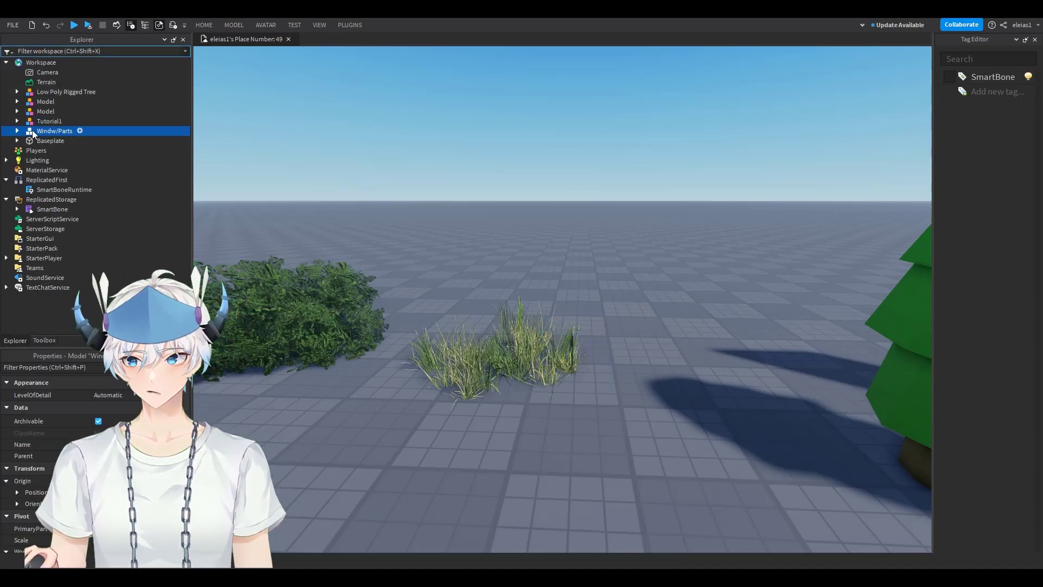
pyautogui.click(314, 182)
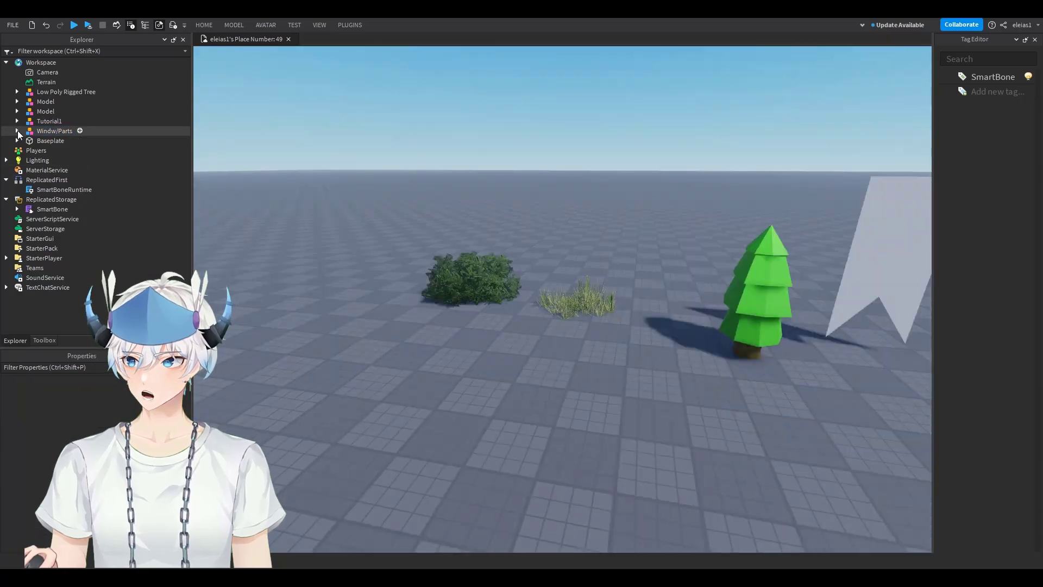
pyautogui.click(18, 131)
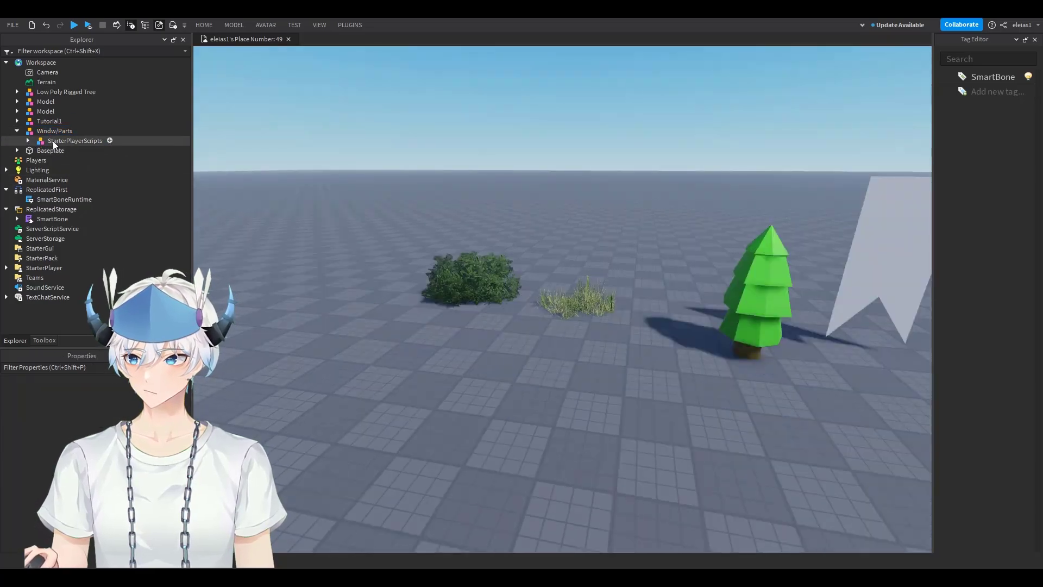
pyautogui.moveTo(67, 140); pyautogui.dragTo(50, 288)
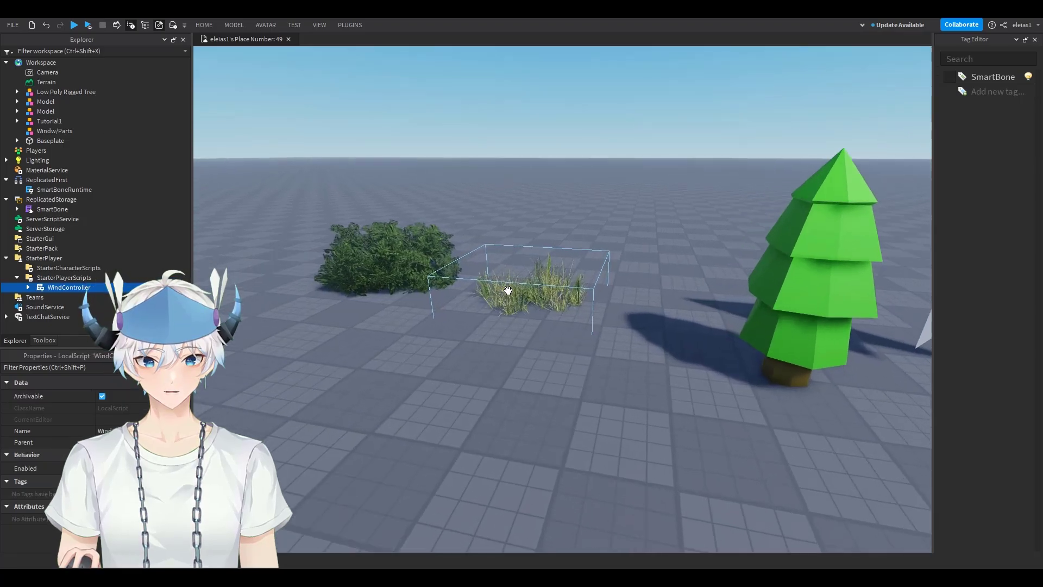
# Try the name MeshPart on the first LeafBall mesh in the grass model, and rename that mesh Leafball
pyautogui.click(49, 111)
pyautogui.click(17, 112)
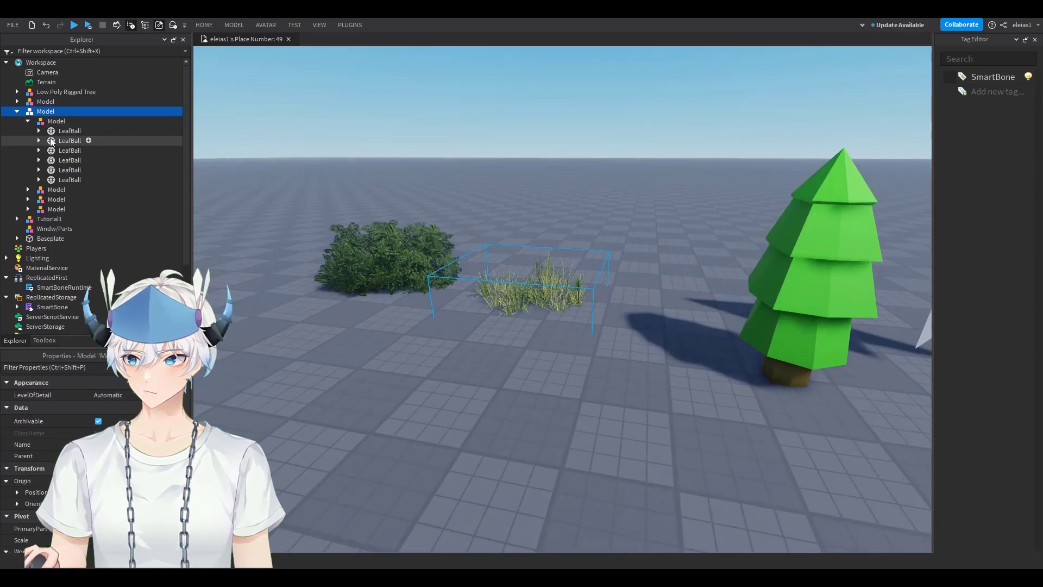
pyautogui.click(50, 131)
pyautogui.moveTo(418, 218); pyautogui.dragTo(423, 243, button='right')
pyautogui.scroll(5, 594, 359)
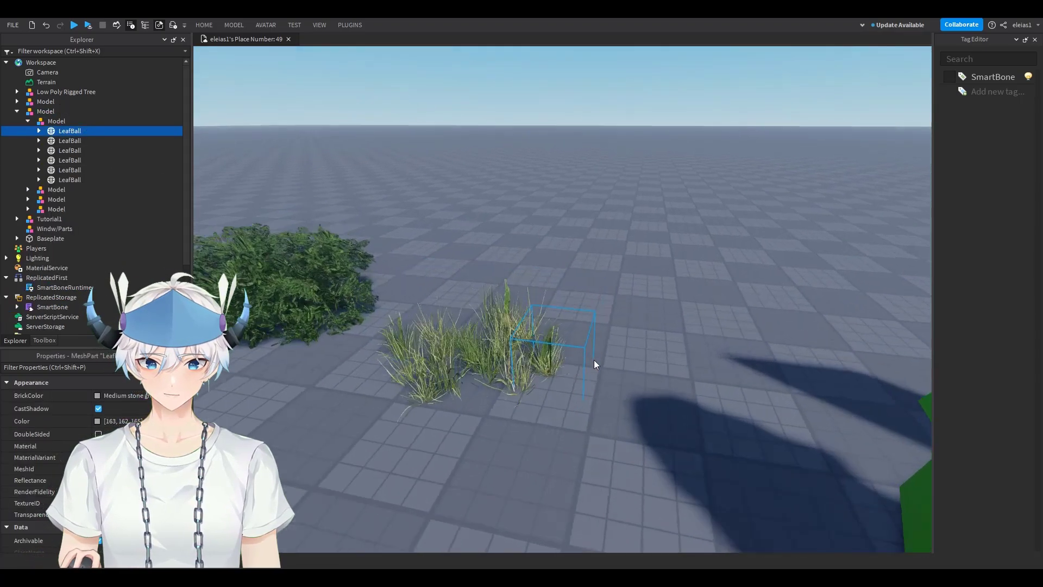
pyautogui.click(44, 122)
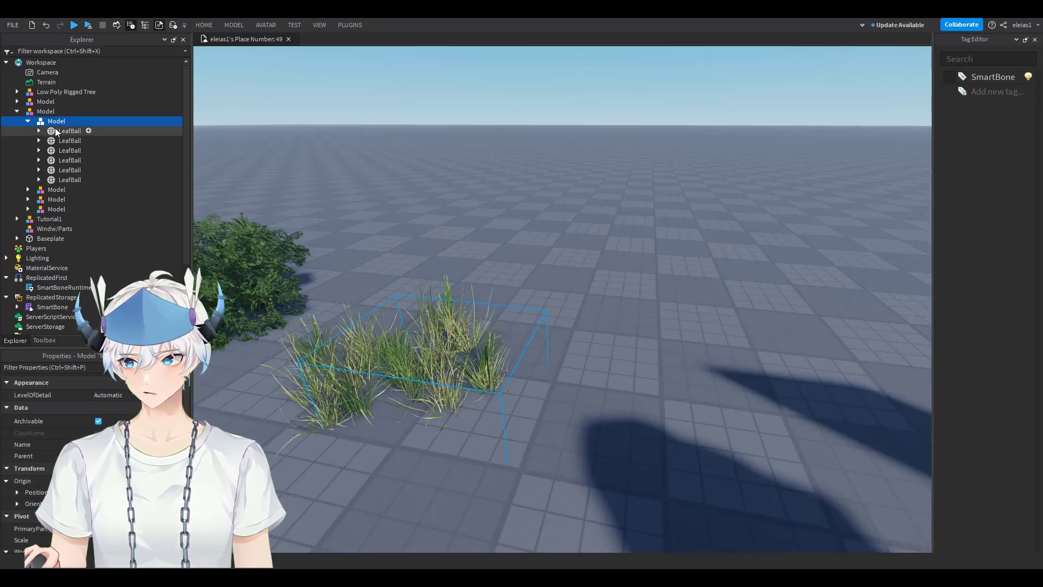
pyautogui.click(55, 129)
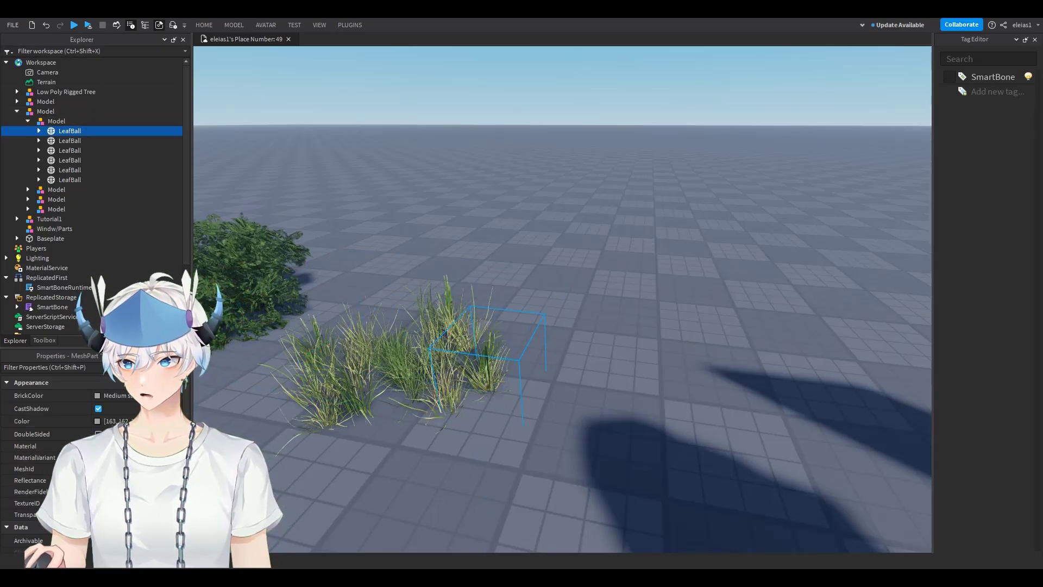
pyautogui.scroll(-10, 180, 481)
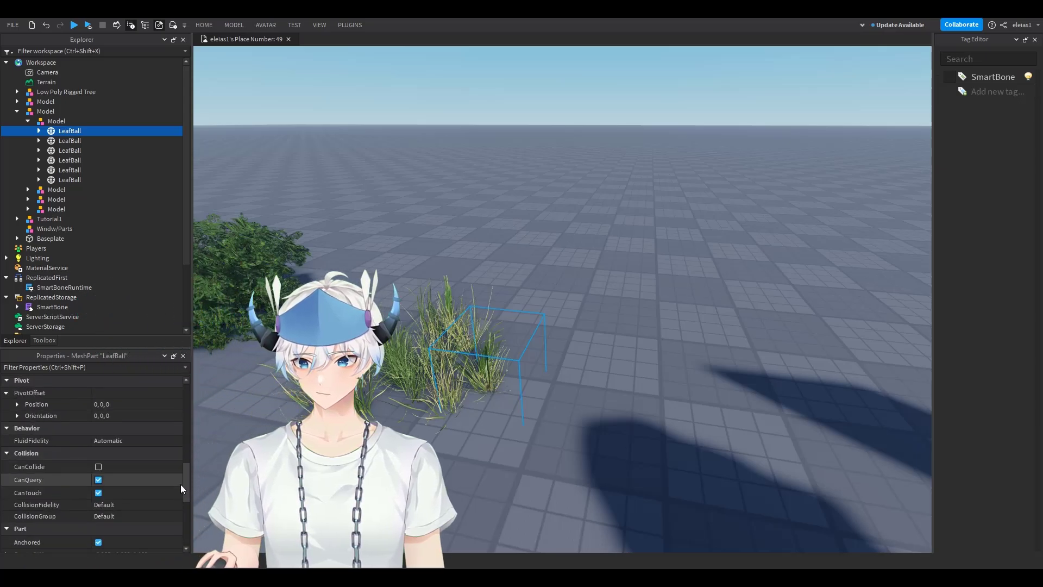
pyautogui.scroll(4, 174, 458)
pyautogui.scroll(-4, 165, 432)
pyautogui.scroll(3, 167, 458)
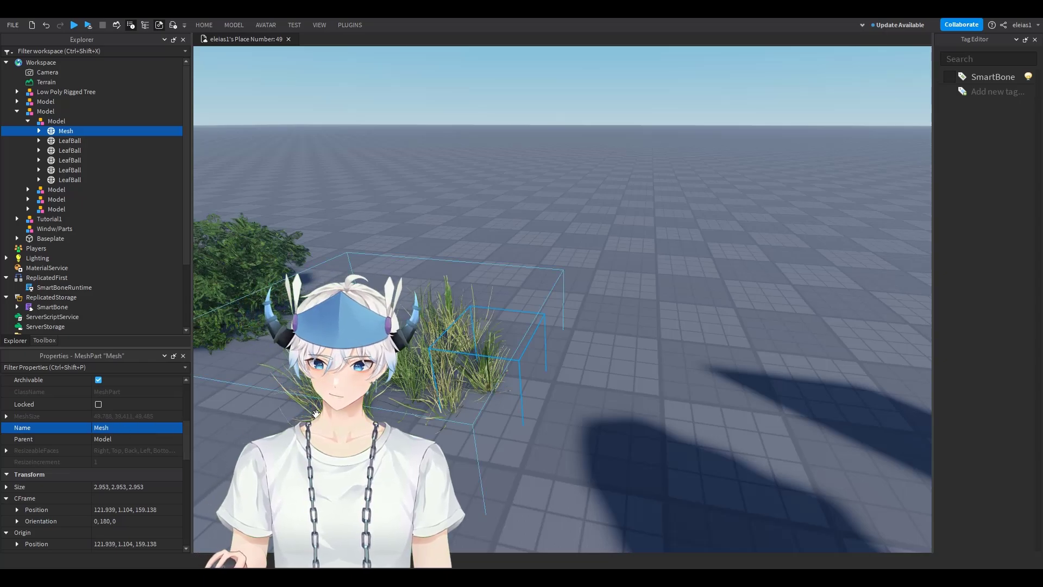
pyautogui.click(115, 429)
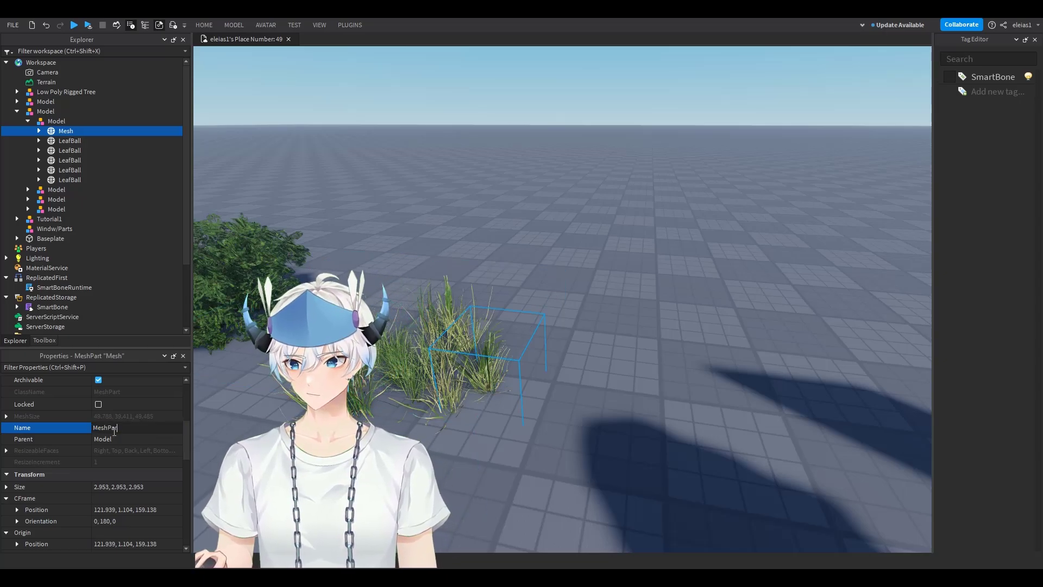
pyautogui.click(55, 131)
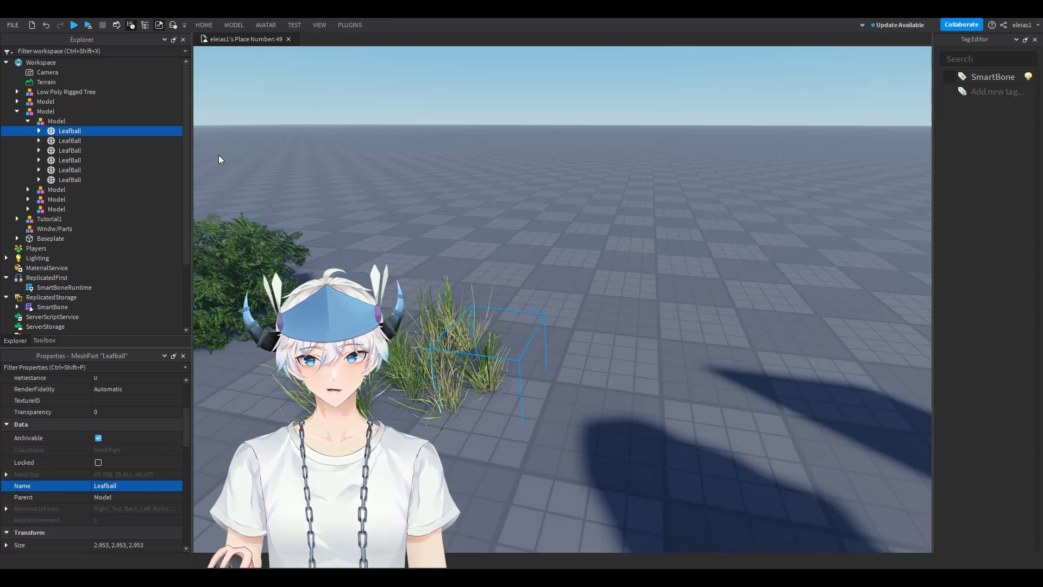
# Select all six meshes in the grass model's first submodel, open their shared name for editing, and collapse the grass model
pyautogui.keyDown('shift'); pyautogui.click(65, 179); pyautogui.keyUp('shift')
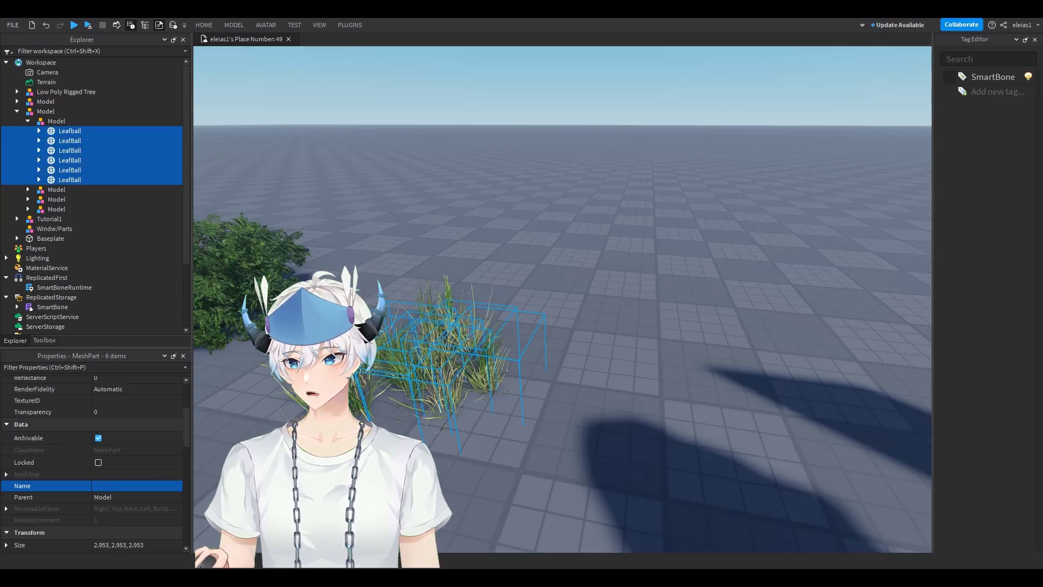
pyautogui.press('f')
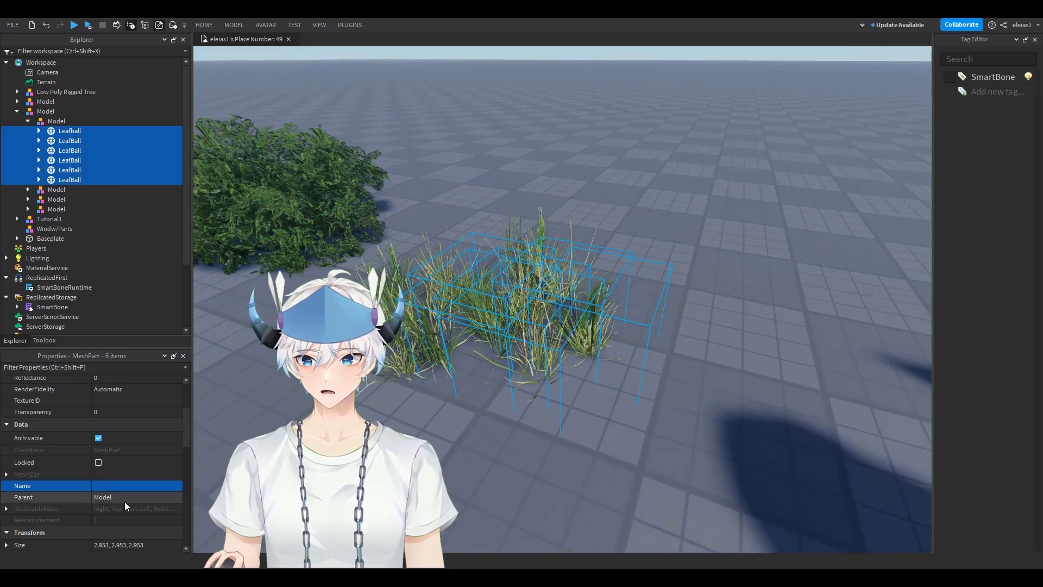
pyautogui.click(110, 486)
pyautogui.click(46, 112)
pyautogui.click(17, 111)
pyautogui.moveTo(331, 188); pyautogui.dragTo(315, 179, button='right')
pyautogui.click(456, 221)
pyautogui.moveTo(473, 429); pyautogui.dragTo(487, 434, button='right')
pyautogui.click(487, 432)
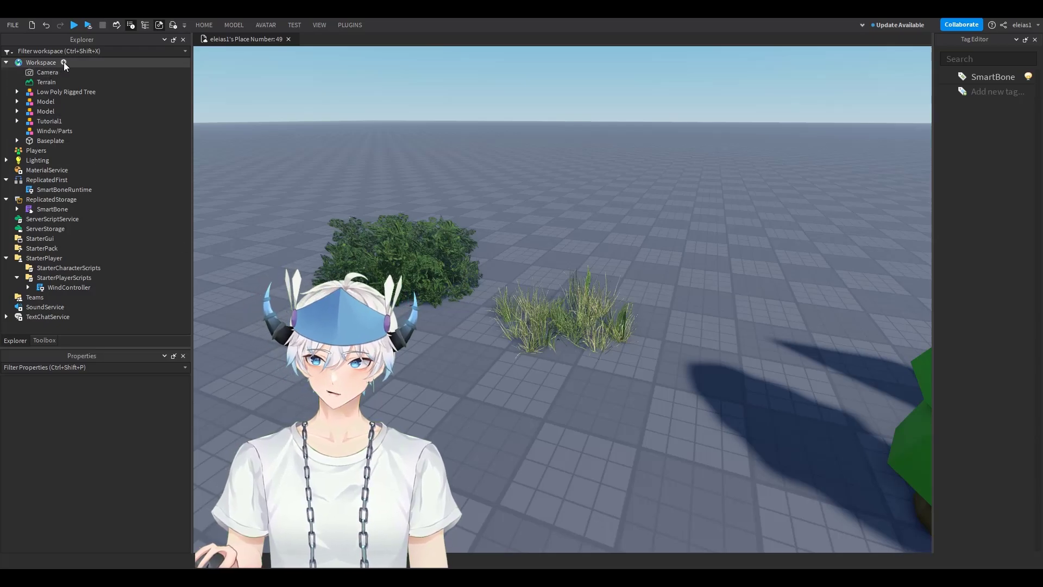
# Add a folder named Trees to Workspace
pyautogui.click(64, 62)
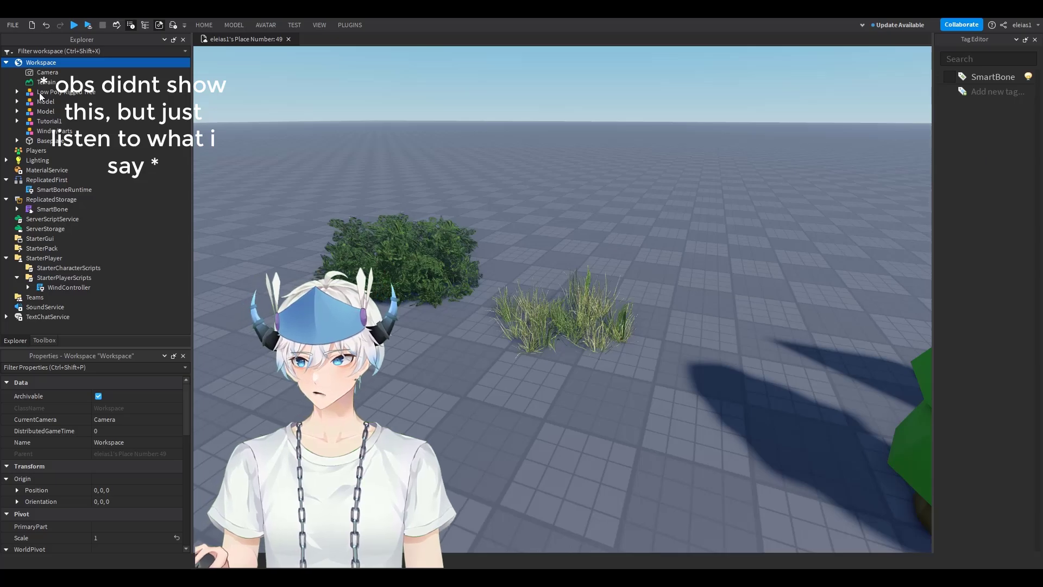
pyautogui.click(40, 93)
pyautogui.click(39, 91)
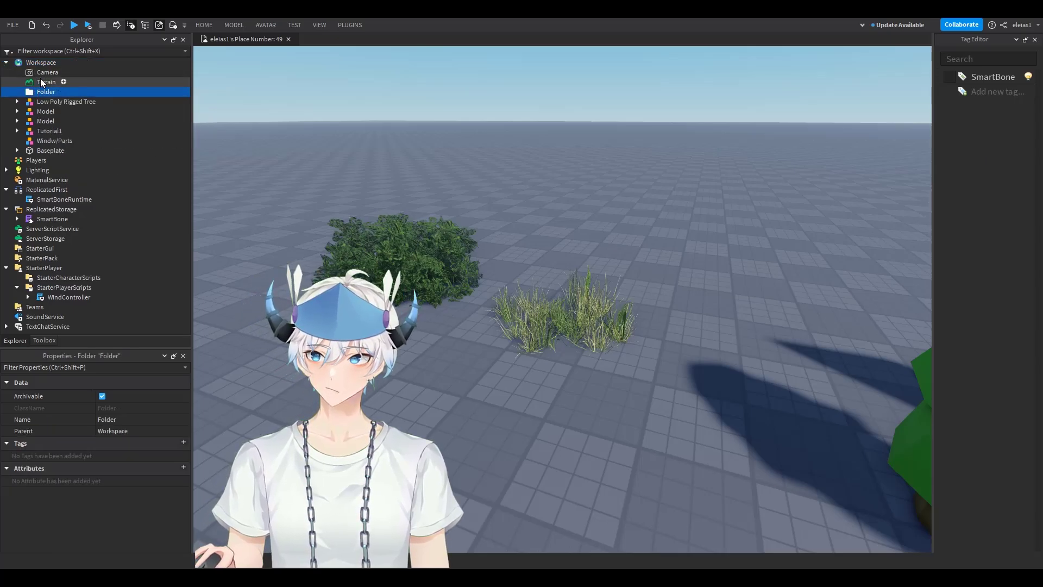
pyautogui.click(128, 419)
pyautogui.write('Trees')
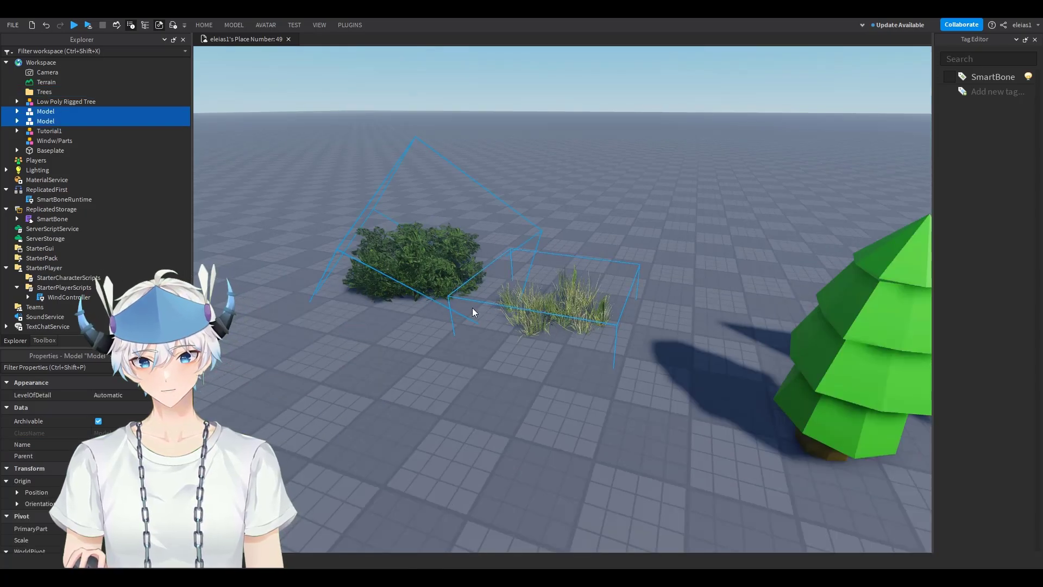
# Move the grass and bush models into the Trees folder and collapse the folder
pyautogui.moveTo(37, 113); pyautogui.dragTo(41, 91)
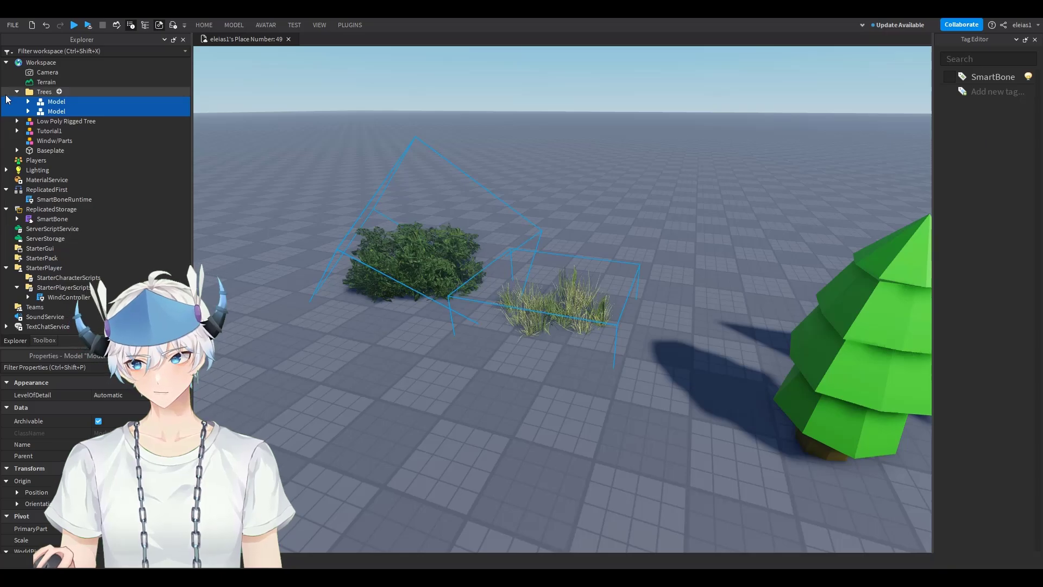
pyautogui.click(17, 91)
pyautogui.click(493, 152)
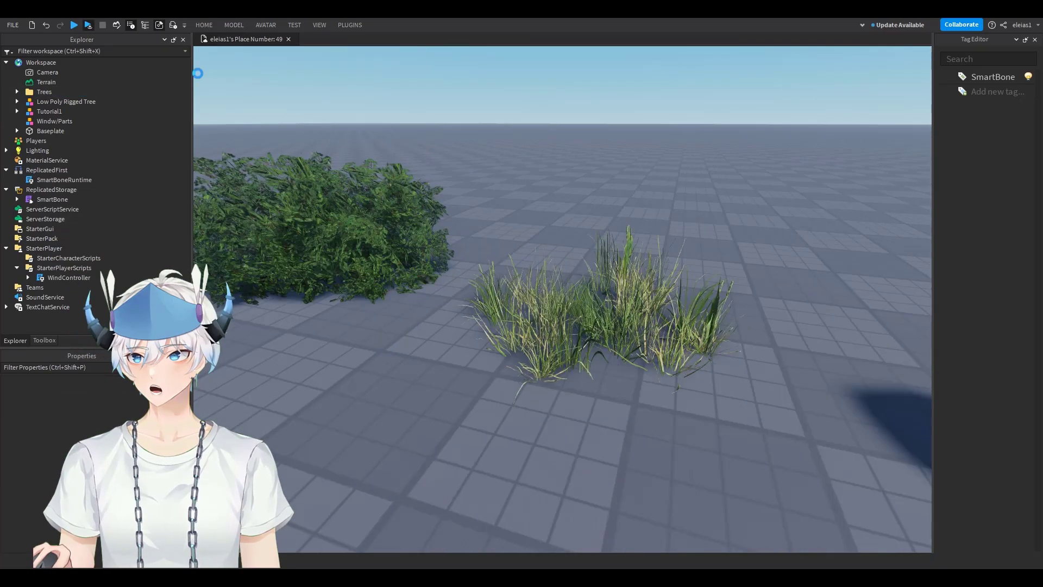
# Playtest the place and examine up close how the grass meshes move in the wind
pyautogui.press('F5')
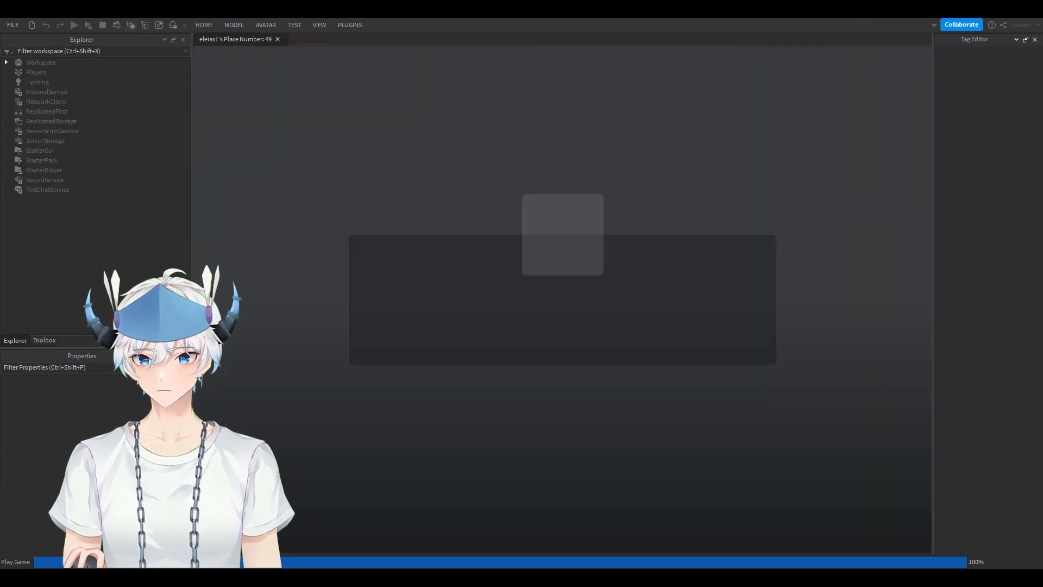
pyautogui.scroll(5, 543, 272)
pyautogui.press('s')
pyautogui.press('w')
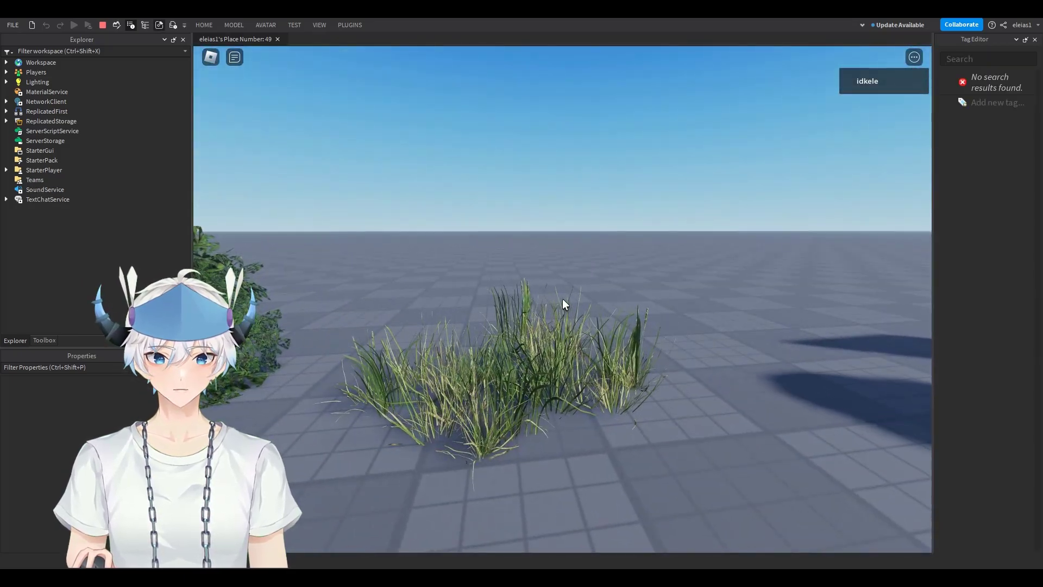
pyautogui.press('s')
pyautogui.scroll(-3, 562, 299)
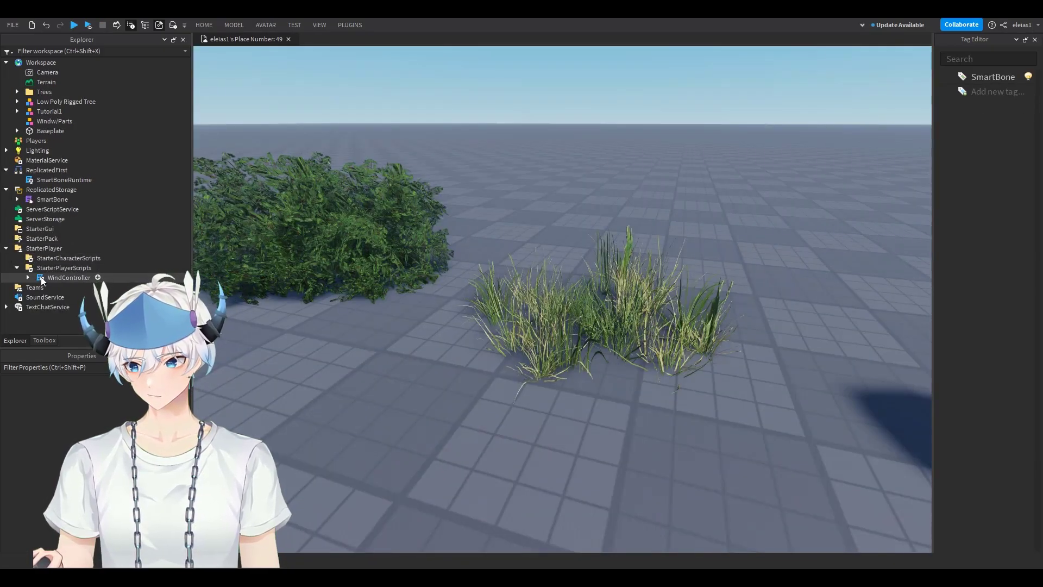
# Set WIND_SPEED to 30 and WIND_POWER to 2 in the WindController script, and close the script
pyautogui.doubleClick(78, 278)
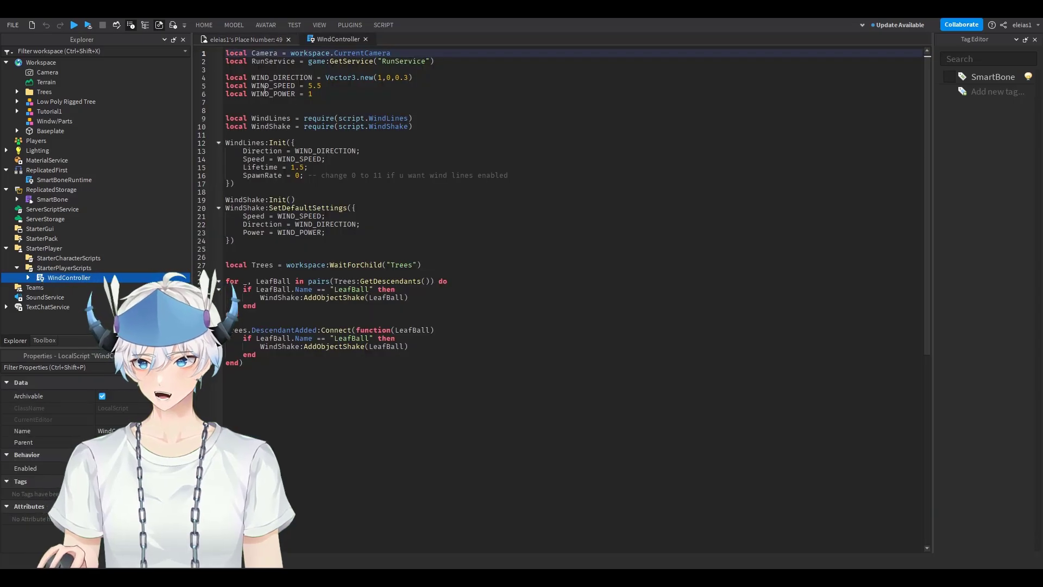
pyautogui.moveTo(251, 87); pyautogui.dragTo(288, 96)
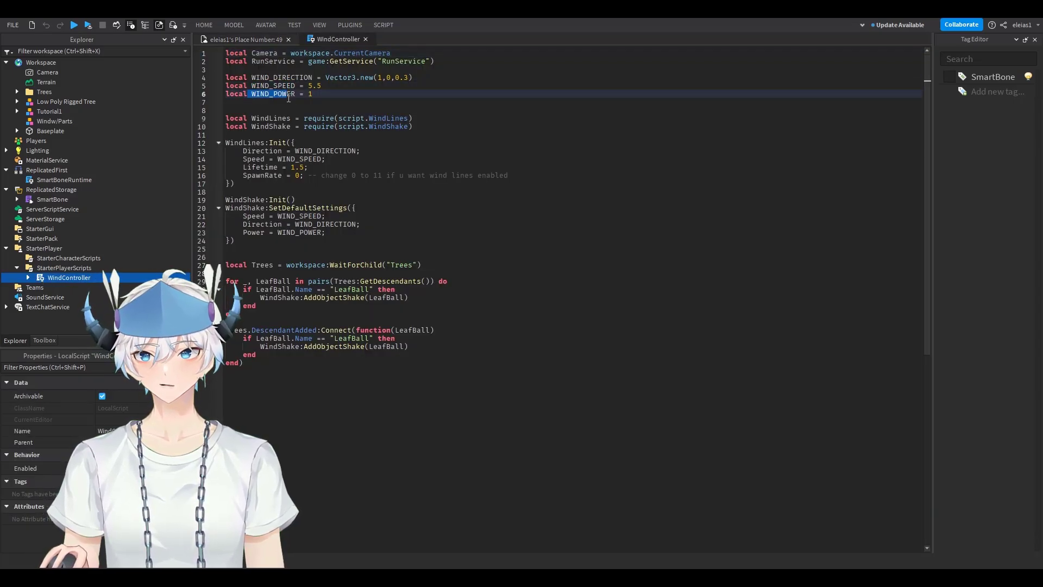
pyautogui.click(296, 95)
pyautogui.click(308, 102)
pyautogui.moveTo(307, 87)
pyautogui.mouseDown()
pyautogui.moveTo(311, 95)
pyautogui.moveTo(324, 87)
pyautogui.mouseUp()
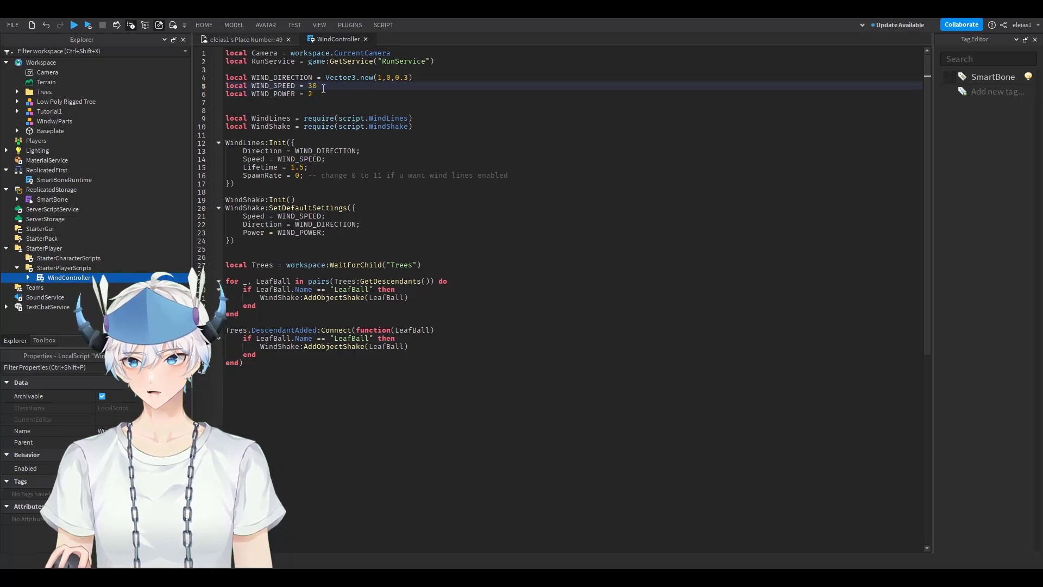
pyautogui.click(366, 40)
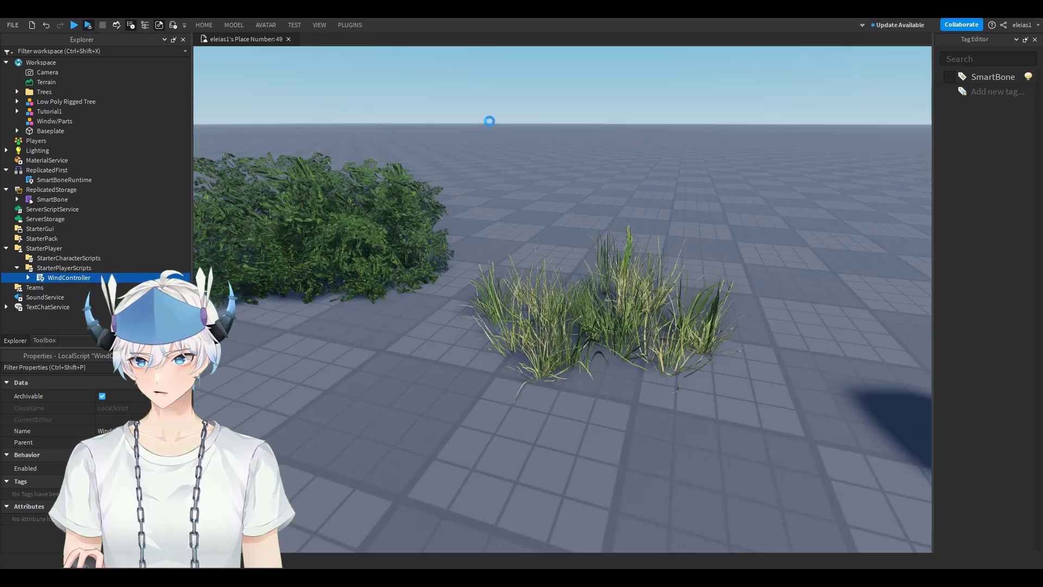
# Playtest with the stronger wind settings, examine the bush and grass from different distances, and stop the playtest
pyautogui.press('F5')
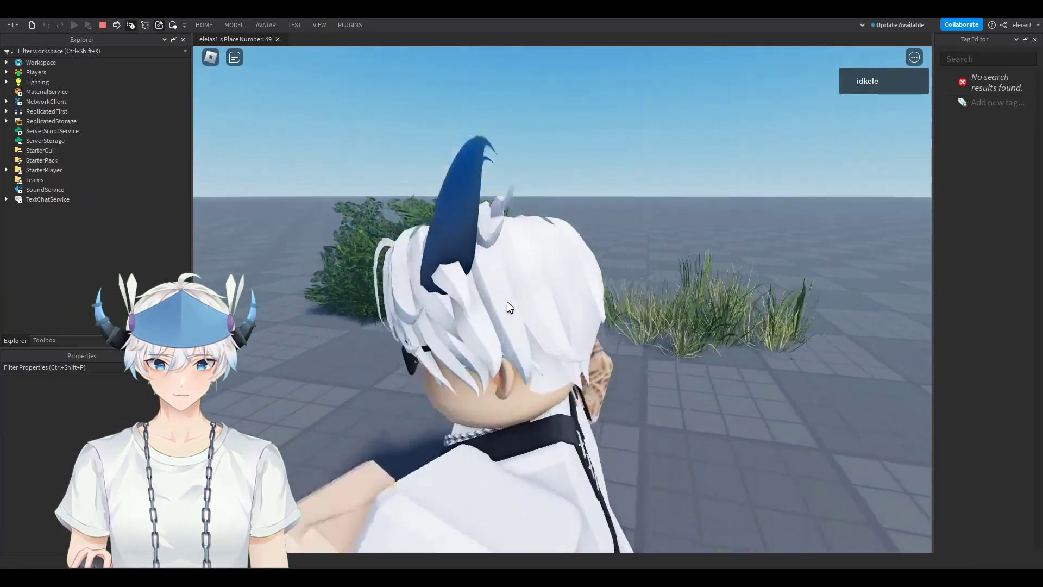
pyautogui.scroll(-5, 562, 299)
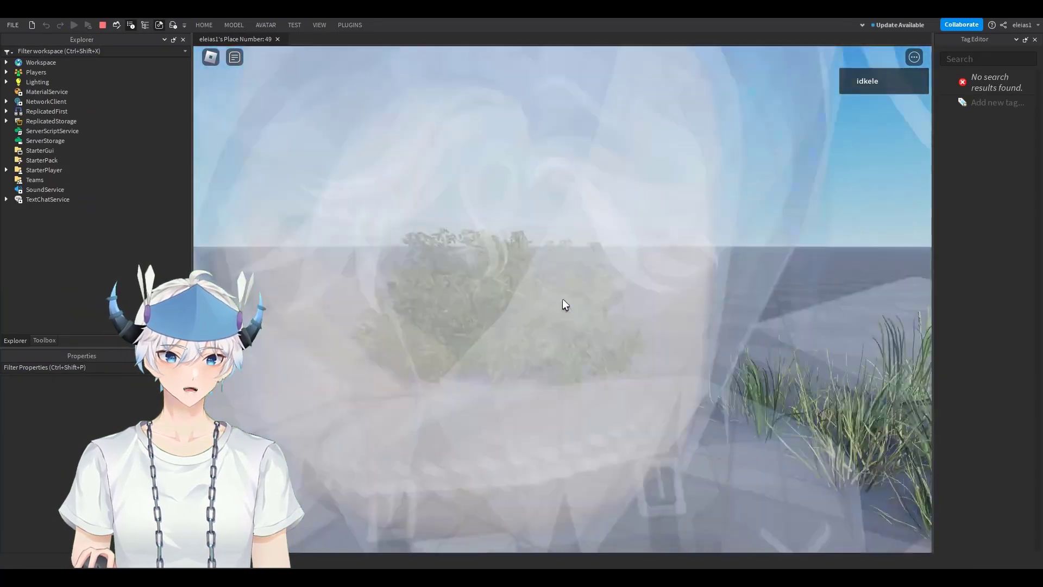
pyautogui.press('w')
pyautogui.press('s')
pyautogui.moveTo(586, 292); pyautogui.dragTo(585, 266, button='right')
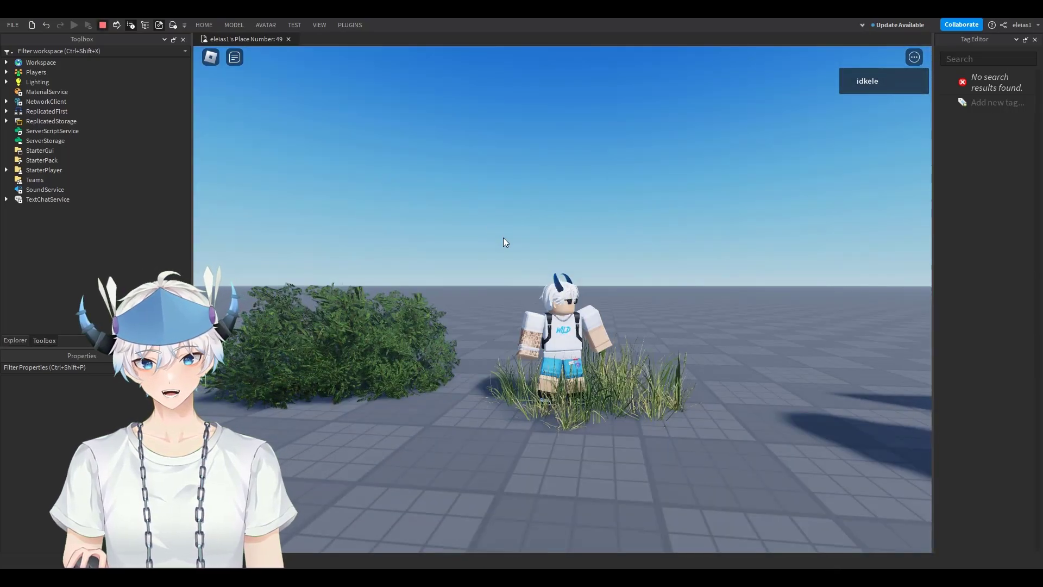
pyautogui.hotkey('shift', 'F5')
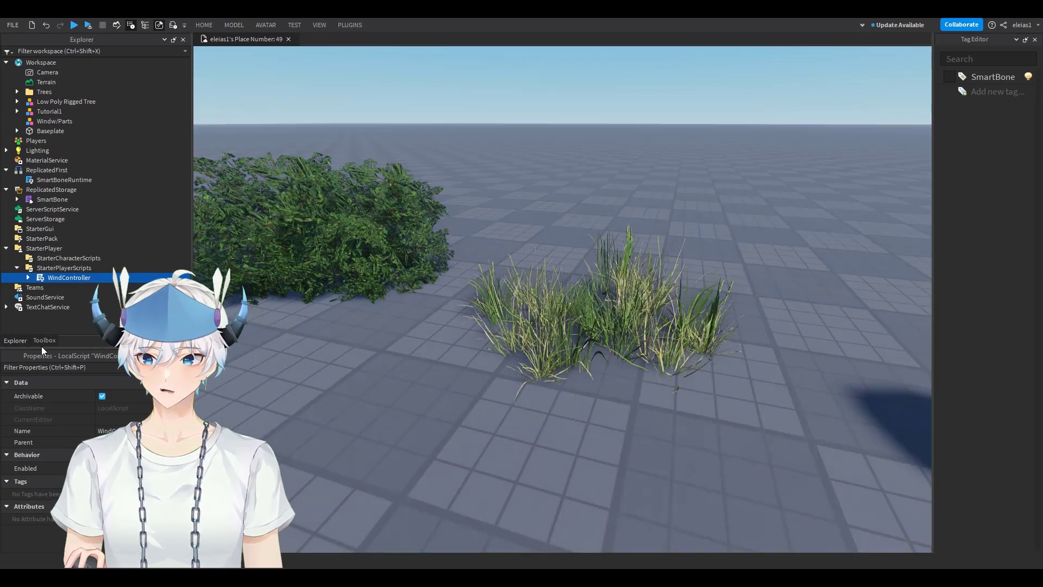
# Search the model library for "tree" and insert the PineTree model into the scene
pyautogui.click(44, 340)
pyautogui.click(25, 55)
pyautogui.click(126, 77)
pyautogui.write('tree')
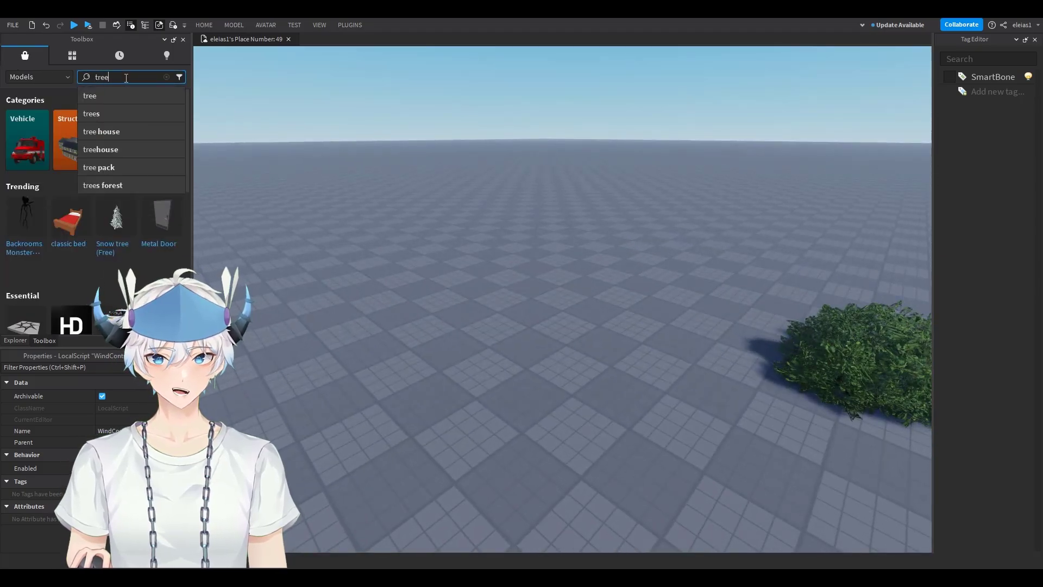
pyautogui.press('Return')
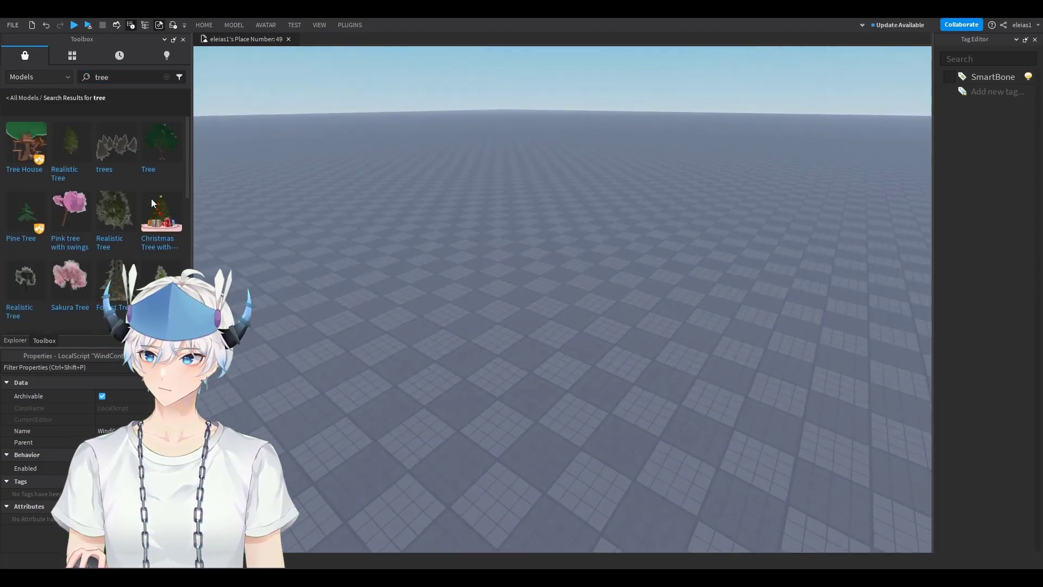
pyautogui.scroll(-5, 177, 249)
pyautogui.scroll(-1, 177, 253)
pyautogui.click(170, 239)
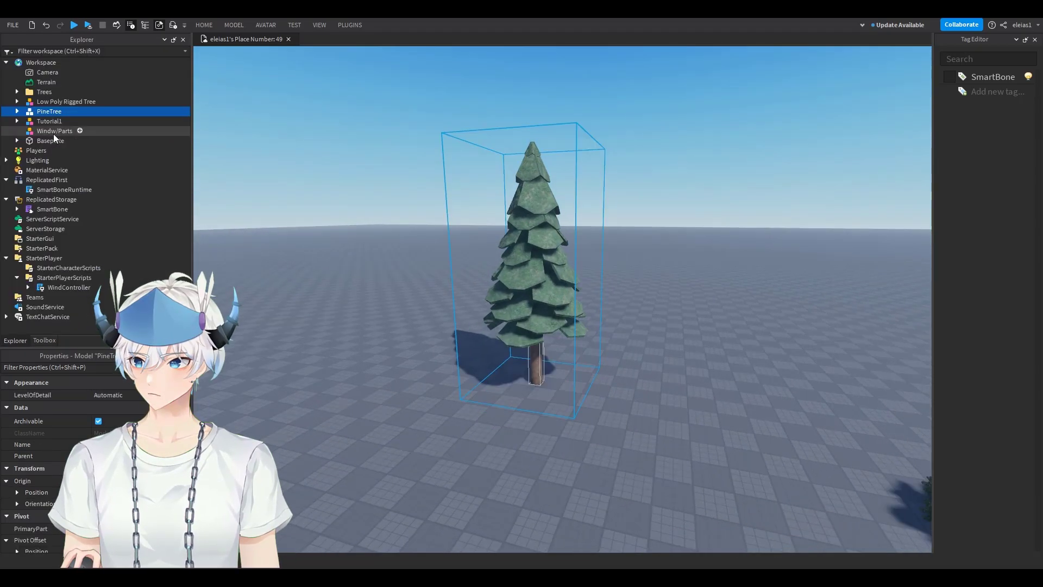
# Expand the PineTree model and all of its Leaves groups in Workspace
pyautogui.click(18, 112)
pyautogui.click(28, 121)
pyautogui.moveTo(28, 269); pyautogui.dragTo(27, 209)
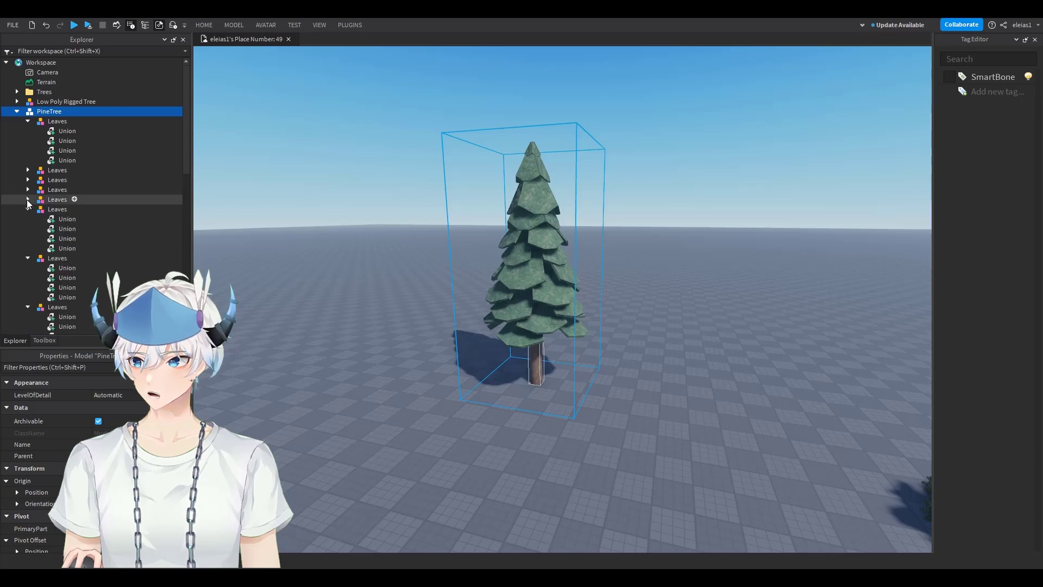
# Select every Union in all Leaves groups of the PineTree model and rename them LeafBall
pyautogui.click(61, 132)
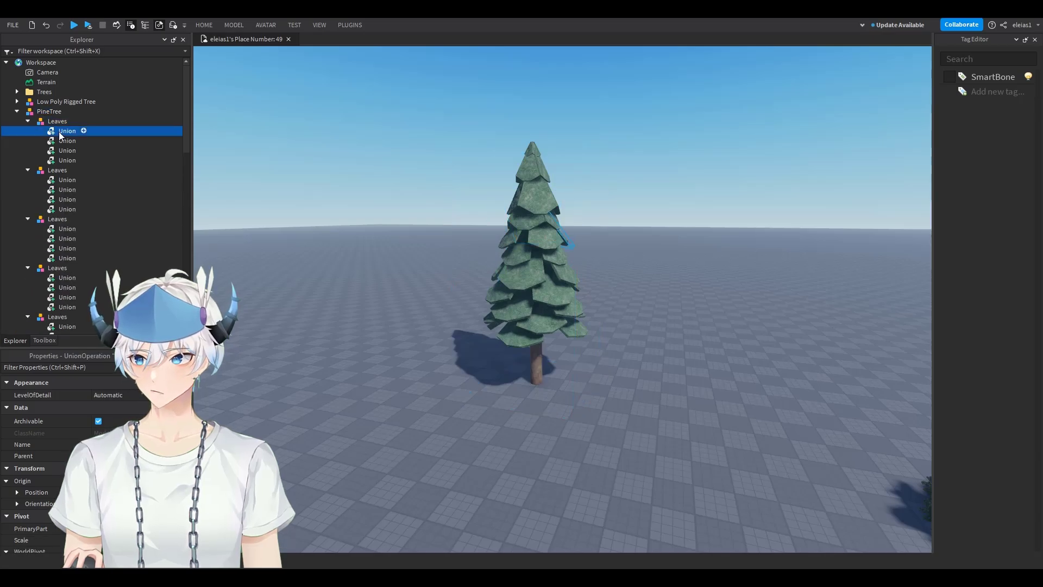
pyautogui.keyDown('ctrl'); pyautogui.click(58, 159); pyautogui.keyUp('ctrl')
pyautogui.keyDown('ctrl'); pyautogui.click(60, 229); pyautogui.keyUp('ctrl')
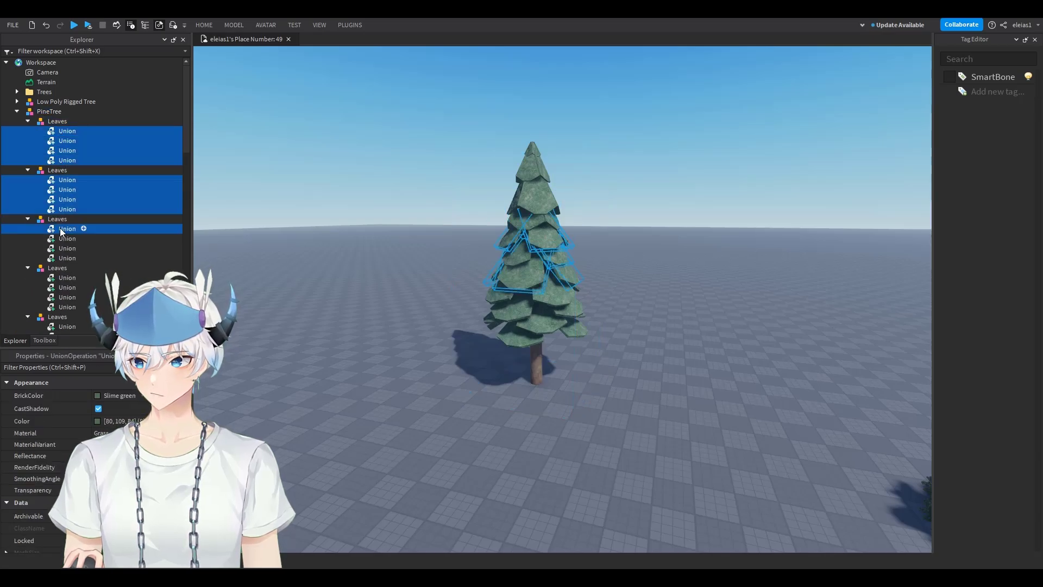
pyautogui.keyDown('ctrl'); pyautogui.keyDown('shift'); pyautogui.click(57, 256); pyautogui.keyUp('shift'); pyautogui.keyUp('ctrl')
pyautogui.scroll(-2, 60, 255)
pyautogui.keyDown('ctrl'); pyautogui.click(53, 222); pyautogui.keyUp('ctrl')
pyautogui.keyDown('ctrl'); pyautogui.keyDown('shift'); pyautogui.click(58, 252); pyautogui.keyUp('shift'); pyautogui.keyUp('ctrl')
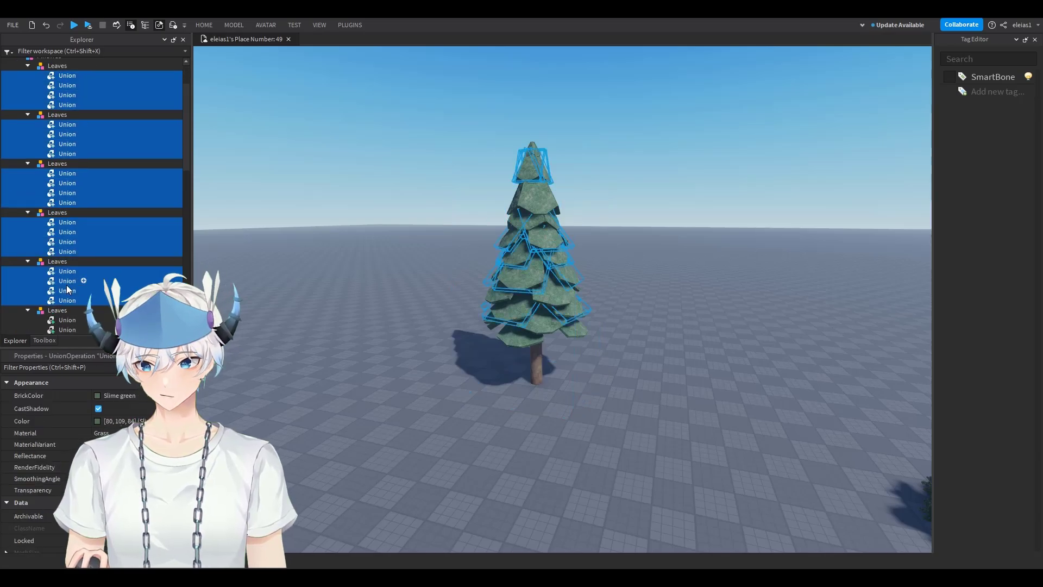
pyautogui.scroll(-2, 67, 256)
pyautogui.keyDown('ctrl'); pyautogui.click(60, 247); pyautogui.keyUp('ctrl')
pyautogui.keyDown('ctrl'); pyautogui.click(60, 237); pyautogui.keyUp('ctrl')
pyautogui.keyDown('ctrl'); pyautogui.click(55, 255); pyautogui.keyUp('ctrl')
pyautogui.keyDown('ctrl'); pyautogui.keyDown('shift'); pyautogui.click(56, 256); pyautogui.keyUp('shift'); pyautogui.keyUp('ctrl')
pyautogui.keyDown('ctrl'); pyautogui.click(59, 277); pyautogui.keyUp('ctrl')
pyautogui.keyDown('ctrl'); pyautogui.keyDown('shift'); pyautogui.click(55, 217); pyautogui.keyUp('shift'); pyautogui.keyUp('ctrl')
pyautogui.keyDown('ctrl'); pyautogui.click(61, 232); pyautogui.keyUp('ctrl')
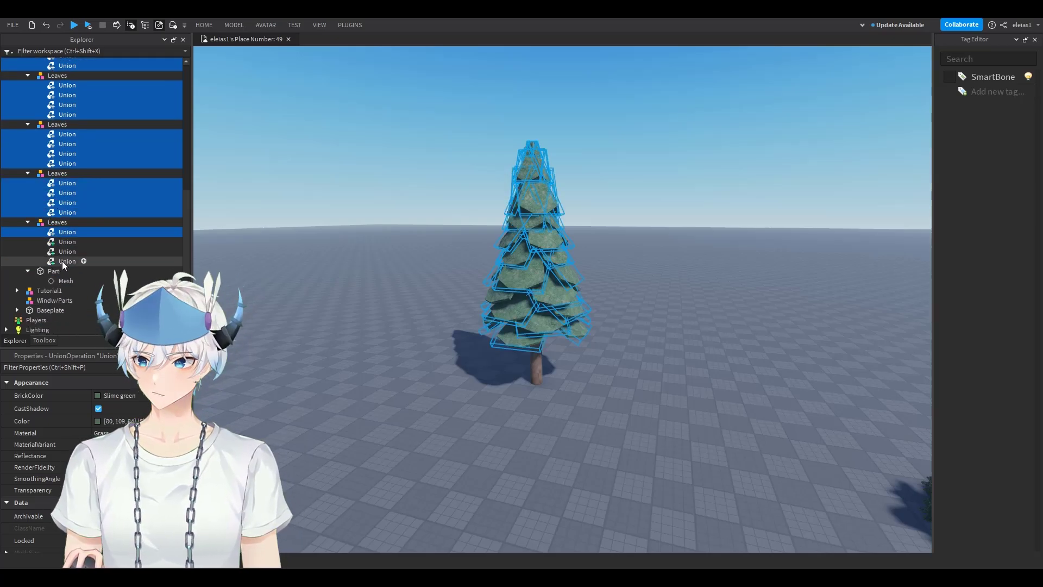
pyautogui.keyDown('ctrl'); pyautogui.keyDown('shift'); pyautogui.click(62, 261); pyautogui.keyUp('shift'); pyautogui.keyUp('ctrl')
pyautogui.moveTo(187, 401); pyautogui.dragTo(184, 432)
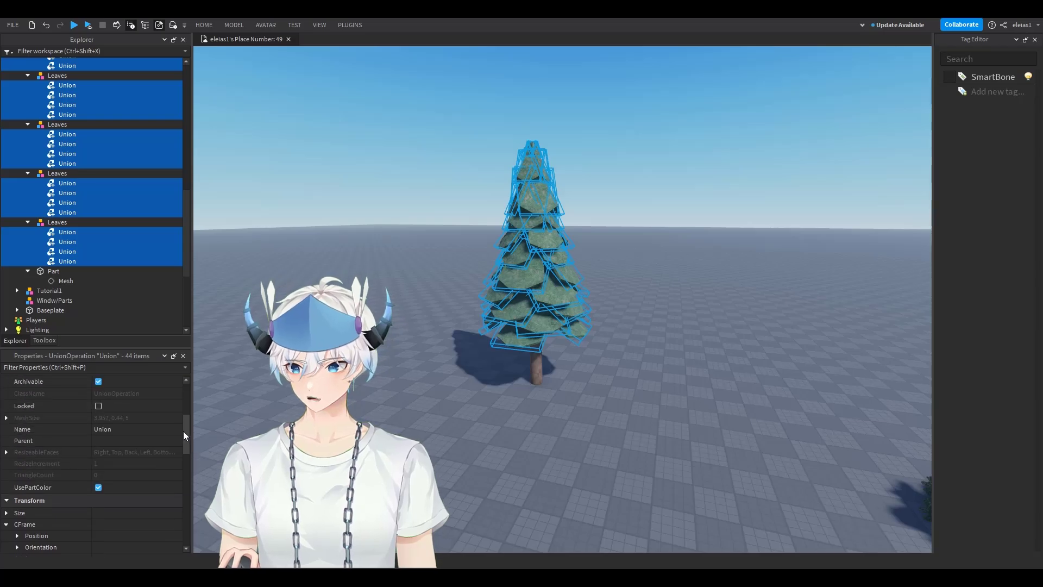
pyautogui.click(133, 430)
pyautogui.write('LeafBall')
pyautogui.press('Return')
# Collapse the PineTree model and move it into the Trees folder
pyautogui.moveTo(185, 211); pyautogui.dragTo(193, 54)
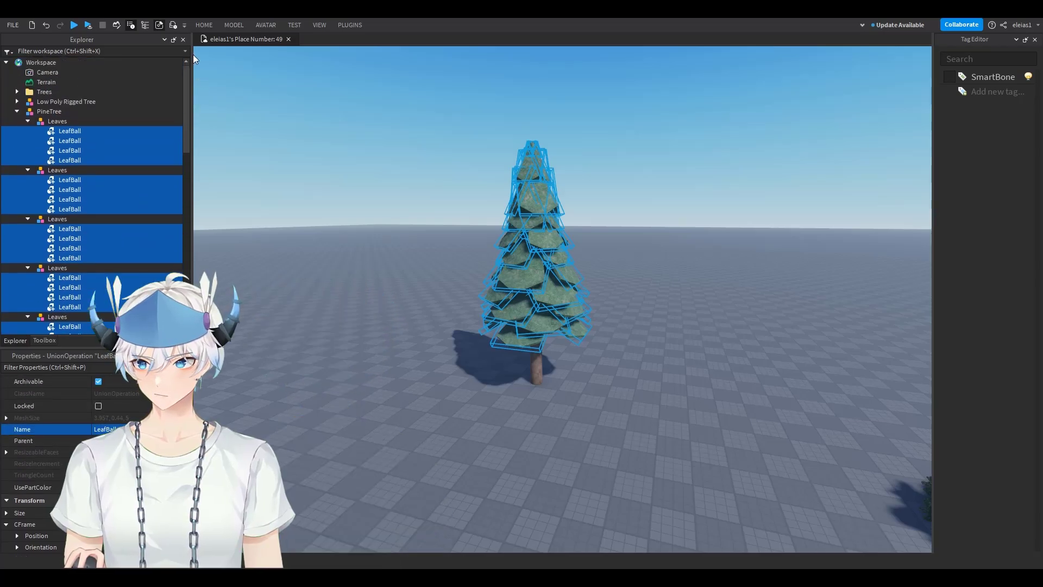
pyautogui.click(18, 112)
pyautogui.moveTo(39, 109); pyautogui.dragTo(38, 93)
# Start a playtest to watch the pine tree move in the wind alongside the bush and grass
pyautogui.moveTo(537, 296); pyautogui.dragTo(537, 308, button='right')
pyautogui.scroll(-2, 380, 331)
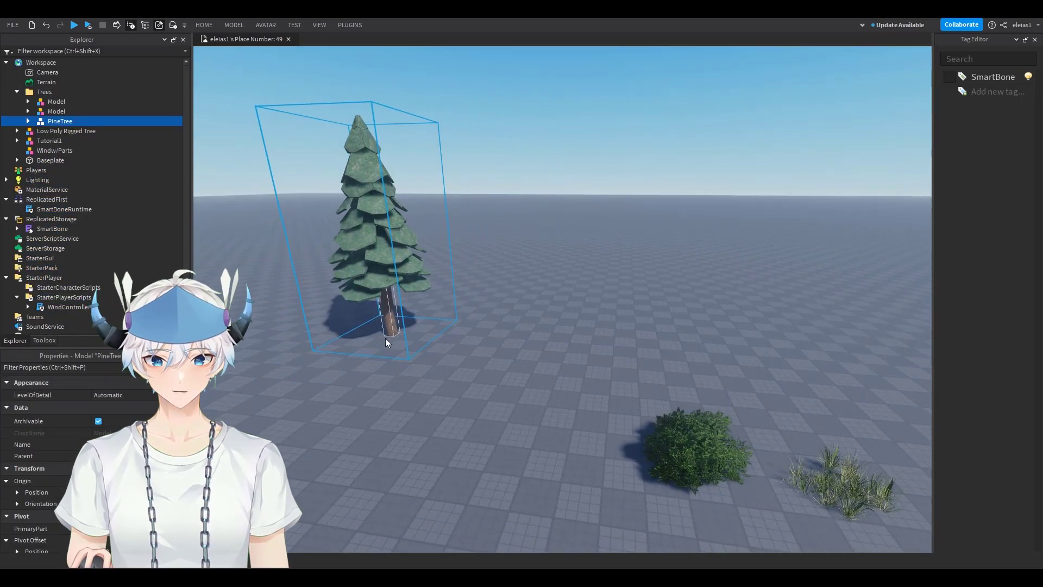
pyautogui.click(74, 25)
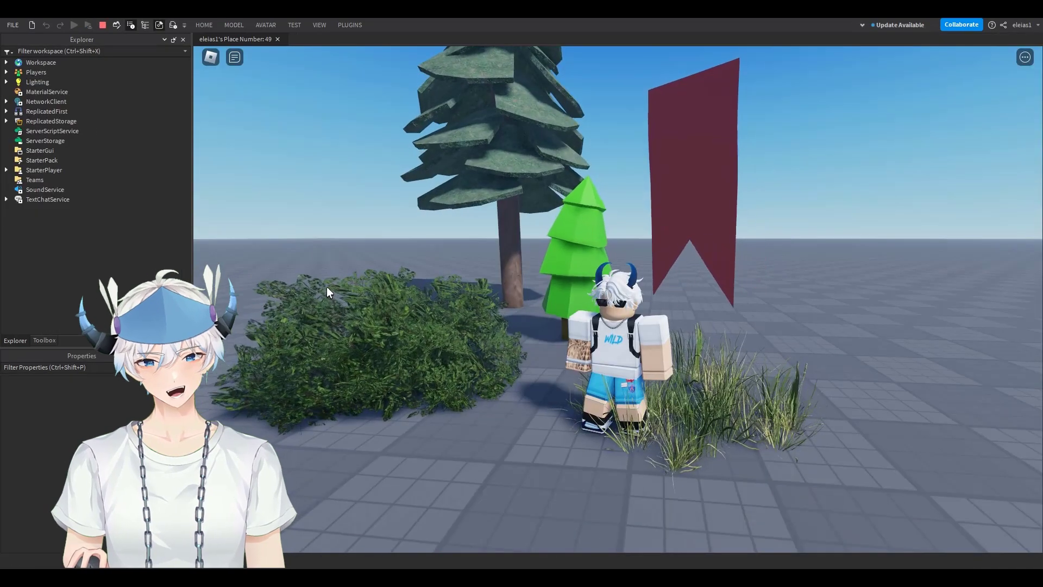